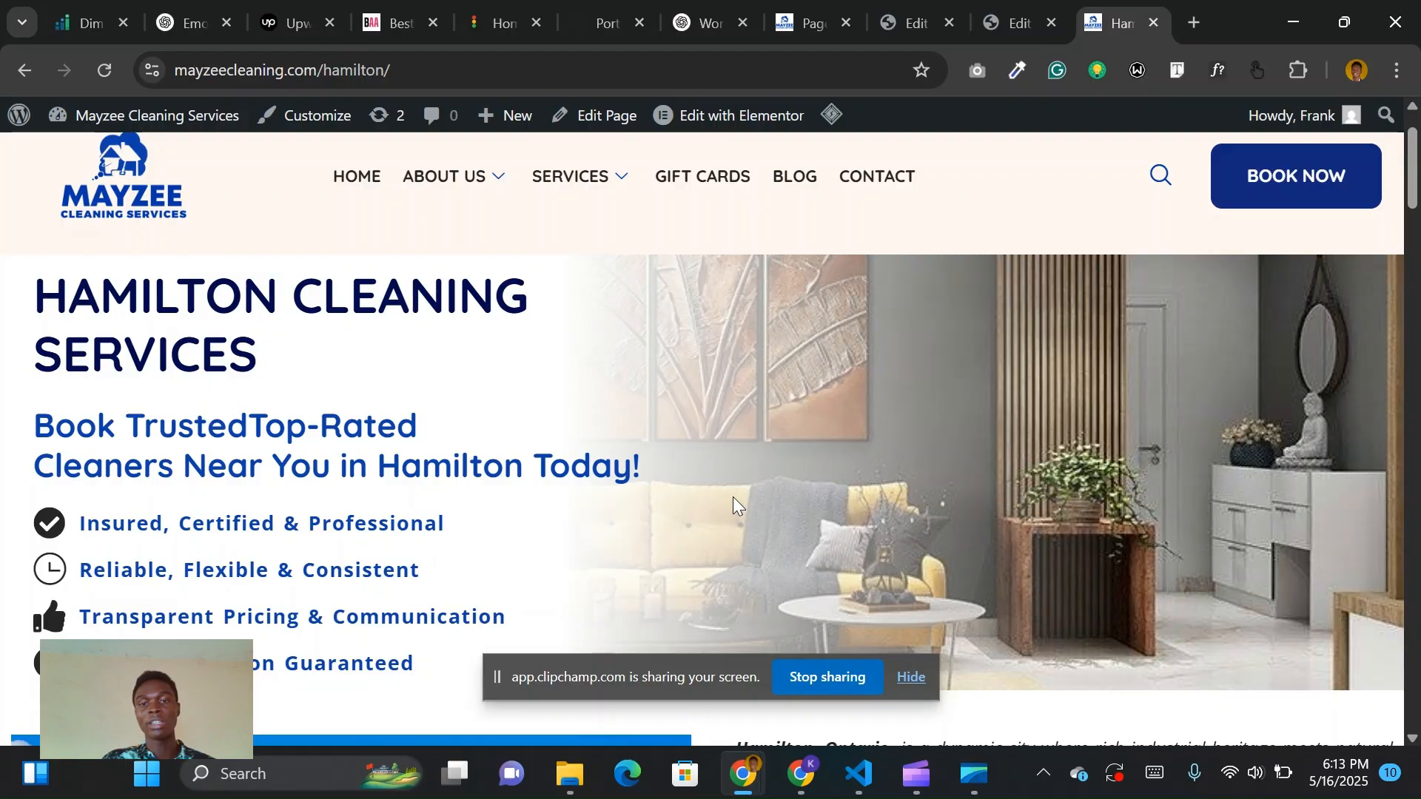
Examine the Hamilton page's hero section, with its faded background image, and the city introduction below it.
{"action": "scroll", "coordinate": [557, 567], "scroll_direction": "down", "scroll_amount": 5}
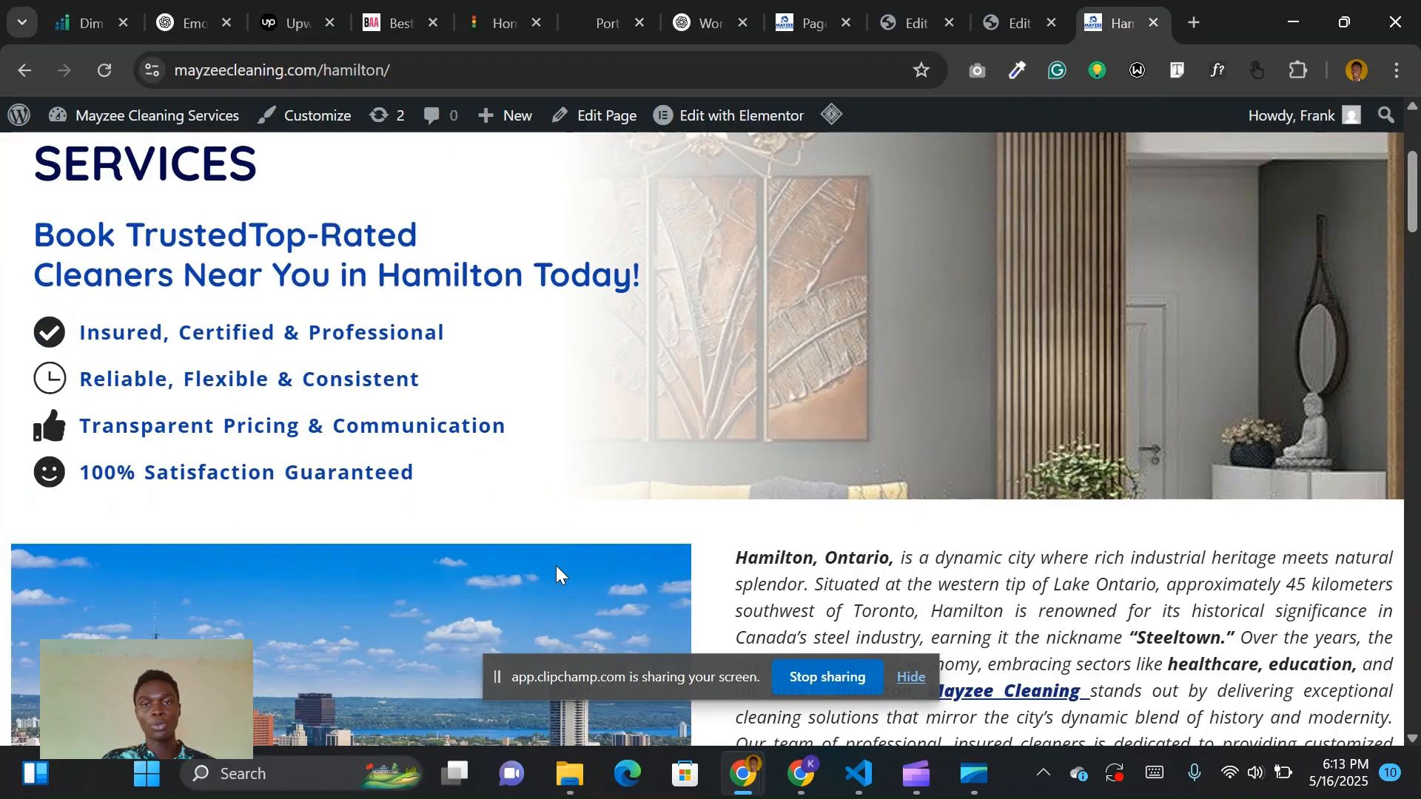
{"action": "scroll", "coordinate": [556, 565], "scroll_direction": "up", "scroll_amount": 3}
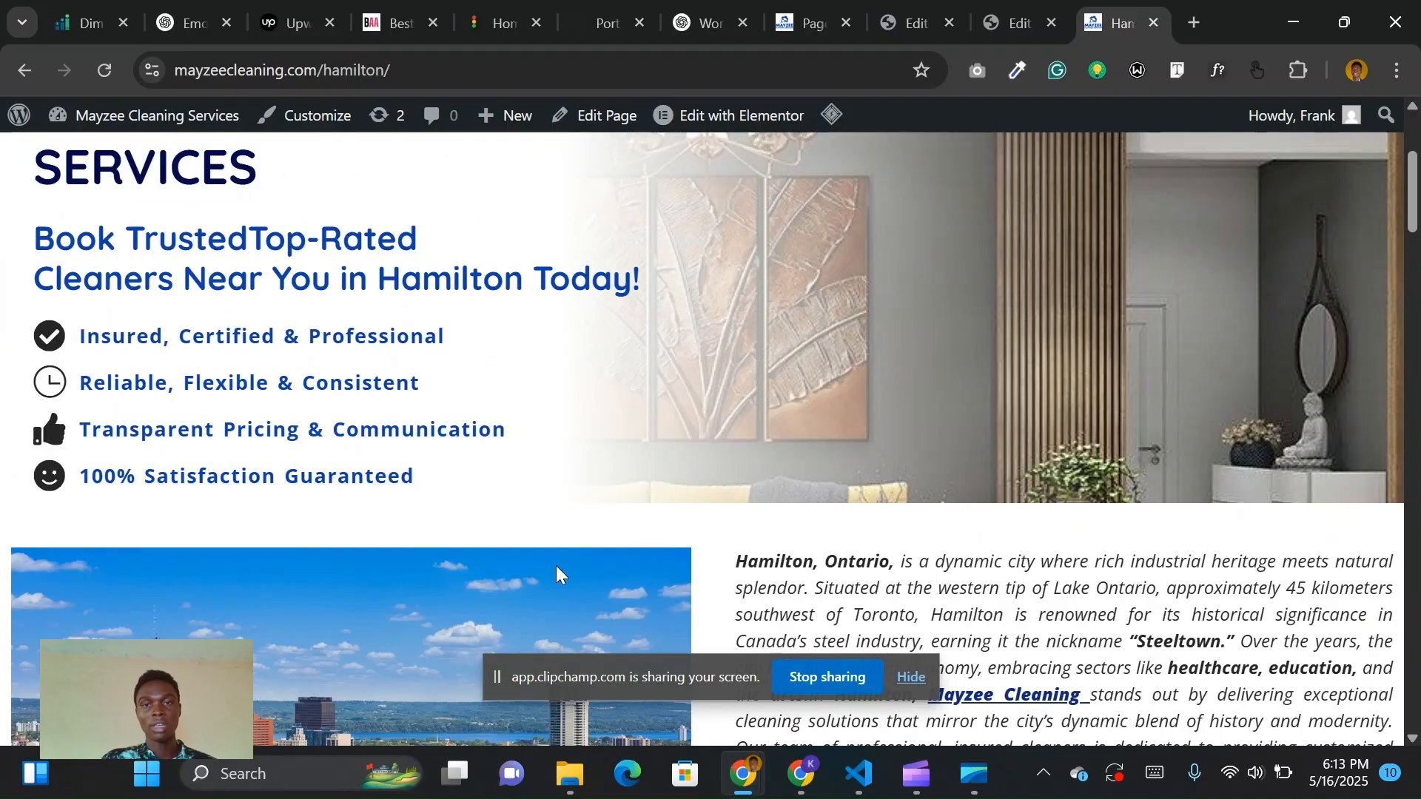
{"action": "scroll", "coordinate": [772, 560], "scroll_direction": "down", "scroll_amount": 2}
{"action": "scroll", "coordinate": [771, 562], "scroll_direction": "down", "scroll_amount": 6}
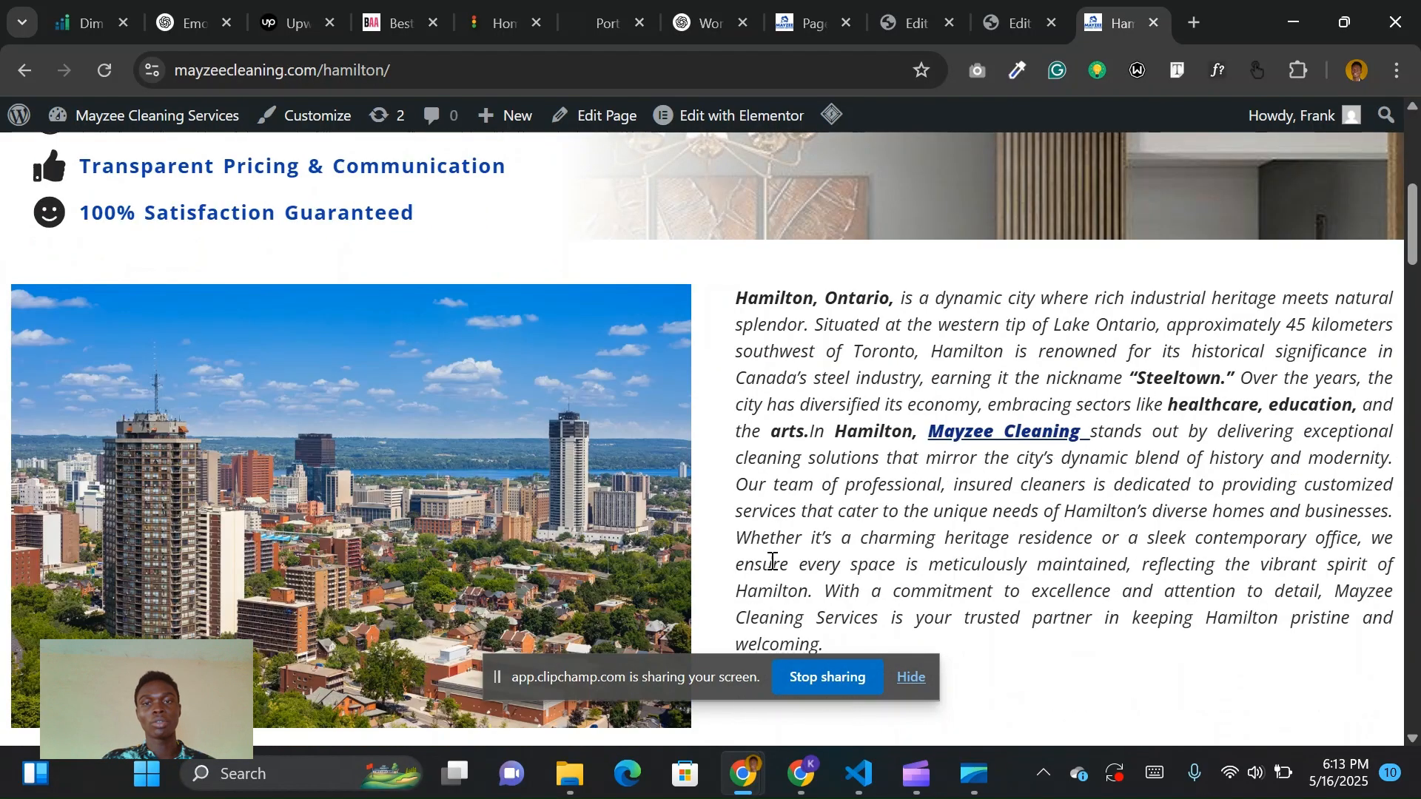
{"action": "scroll", "coordinate": [771, 561], "scroll_direction": "up", "scroll_amount": 9}
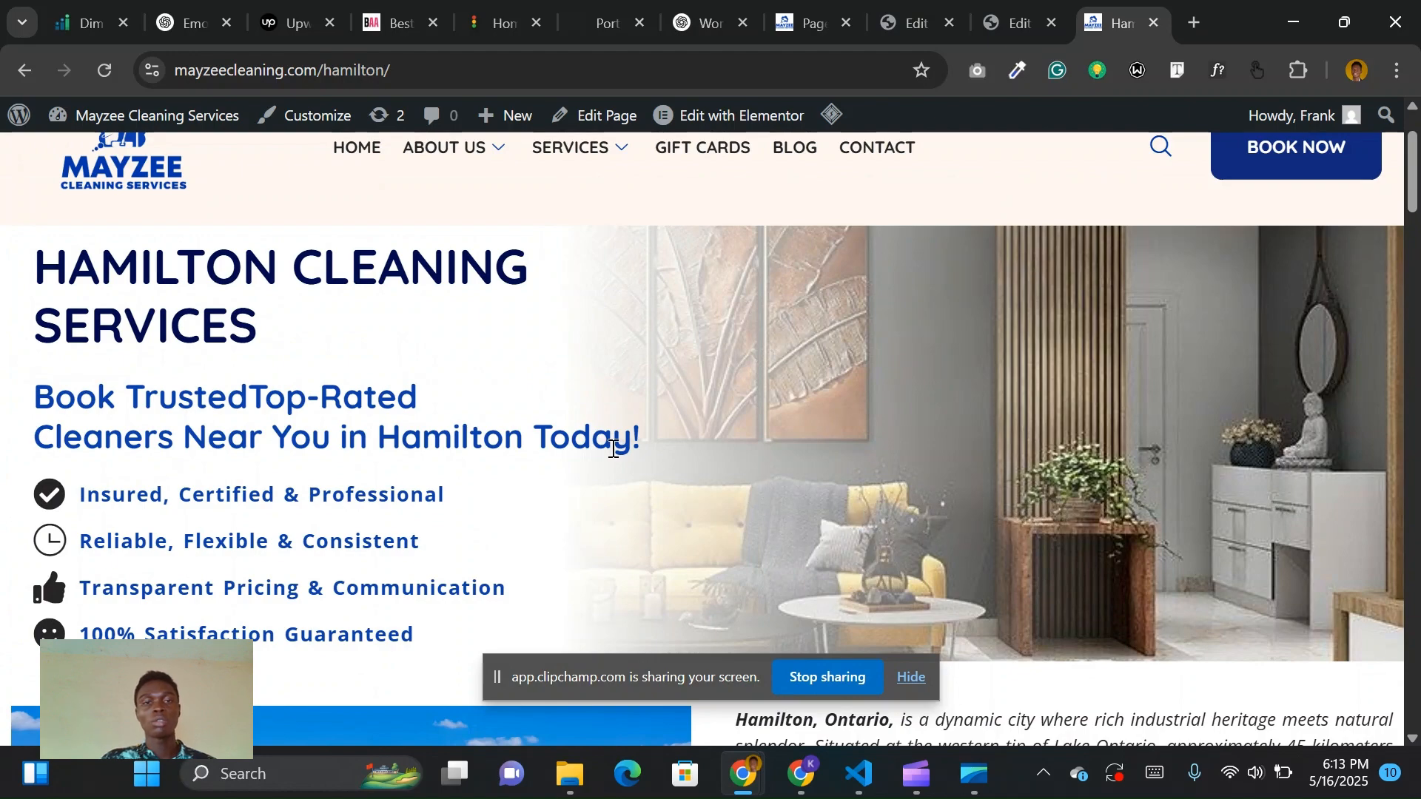
{"action": "scroll", "coordinate": [741, 377], "scroll_direction": "up", "scroll_amount": 1}
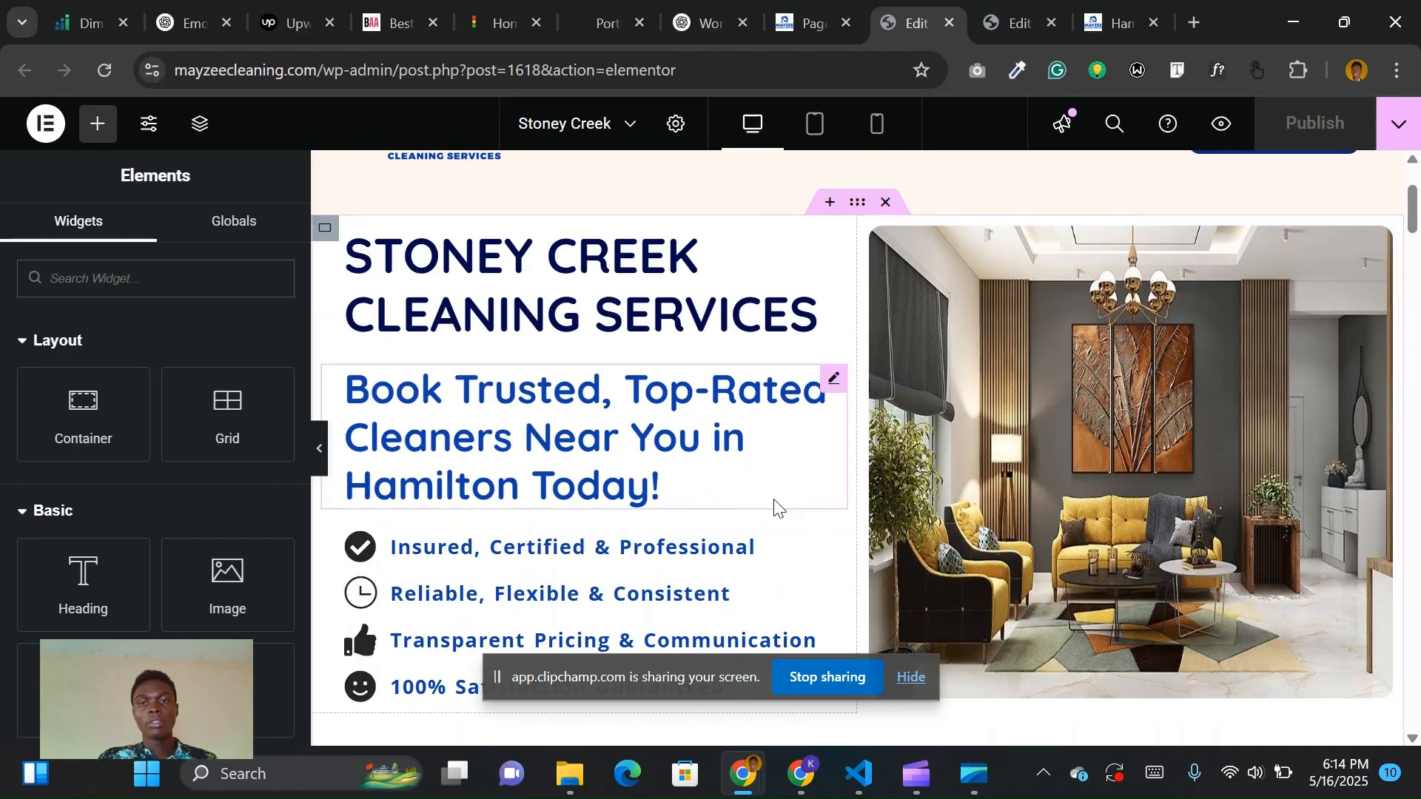
Review the Stoney Creek page's hero section in the editor, including its headings, checklist and side image, and the introduction below.
{"action": "scroll", "coordinate": [775, 508], "scroll_direction": "up", "scroll_amount": 2}
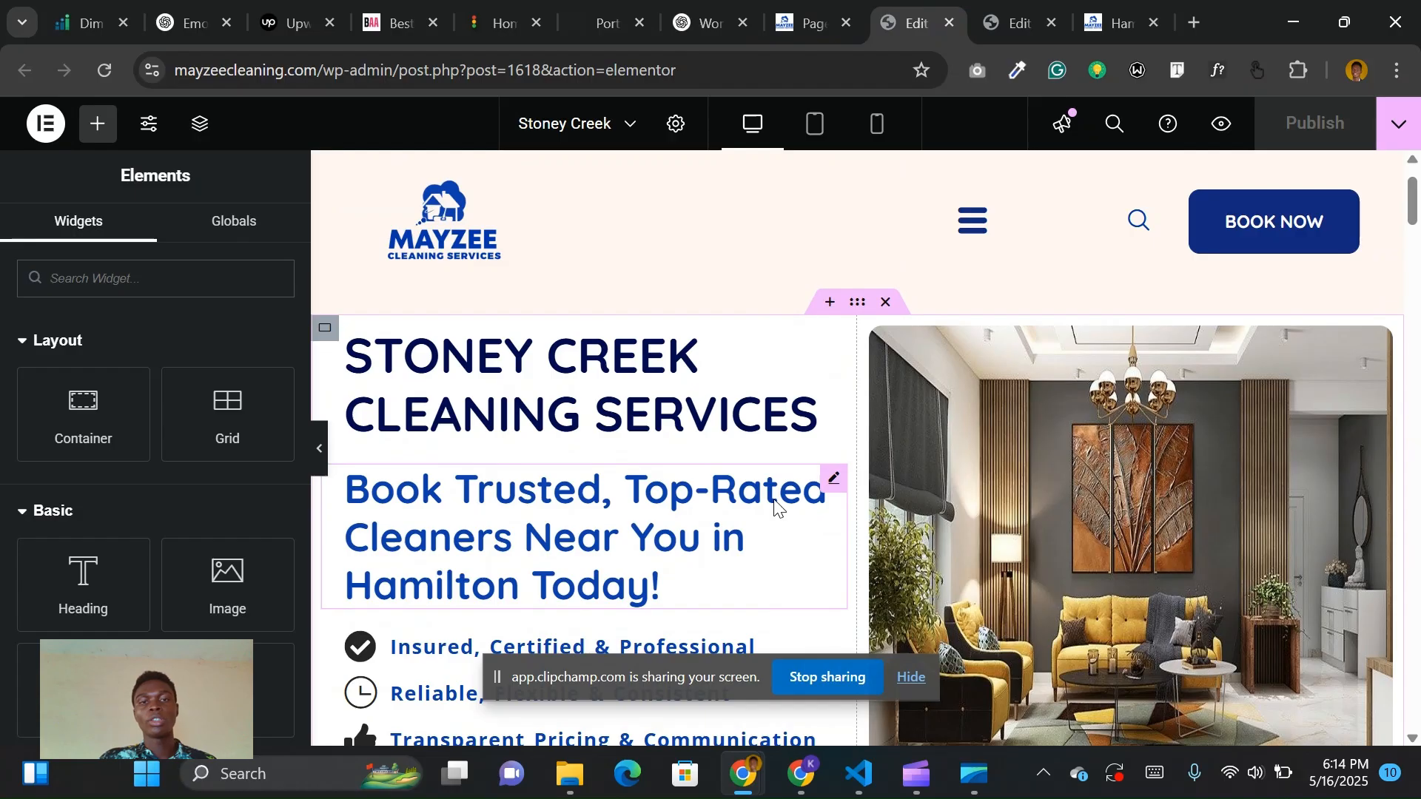
{"action": "scroll", "coordinate": [775, 507], "scroll_direction": "up", "scroll_amount": 2}
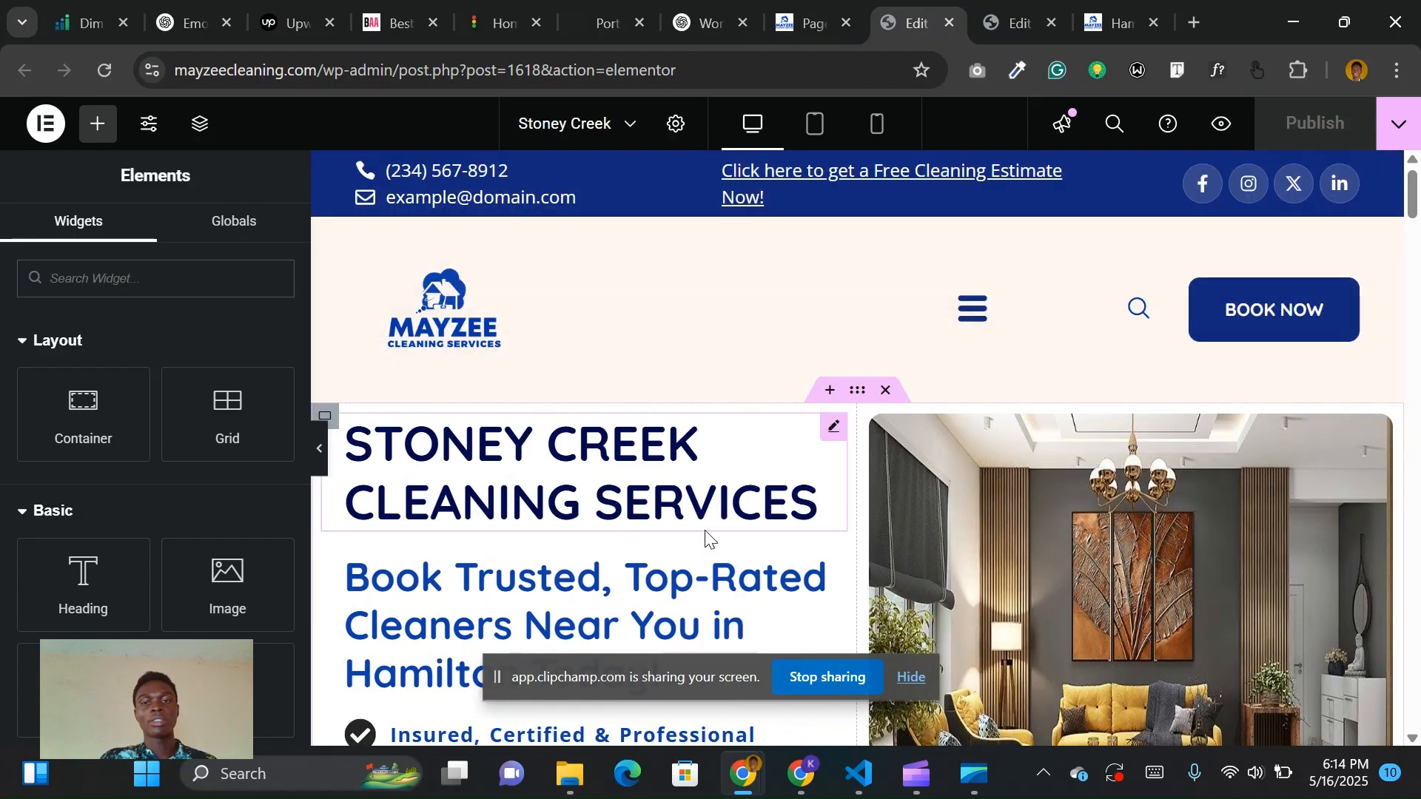
{"action": "scroll", "coordinate": [708, 540], "scroll_direction": "down", "scroll_amount": 3}
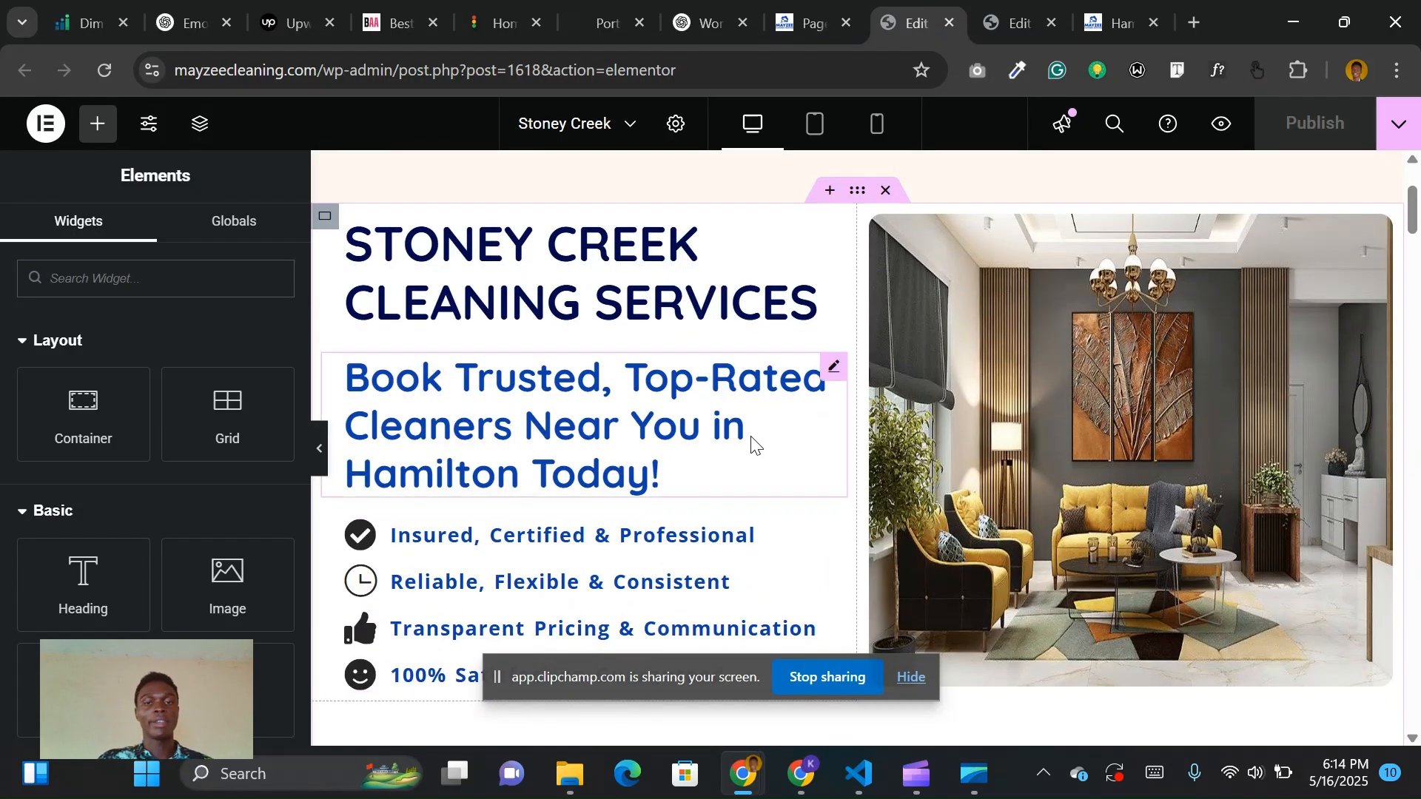
{"action": "scroll", "coordinate": [751, 444], "scroll_direction": "down", "scroll_amount": 1}
{"action": "scroll", "coordinate": [751, 444], "scroll_direction": "down", "scroll_amount": 2}
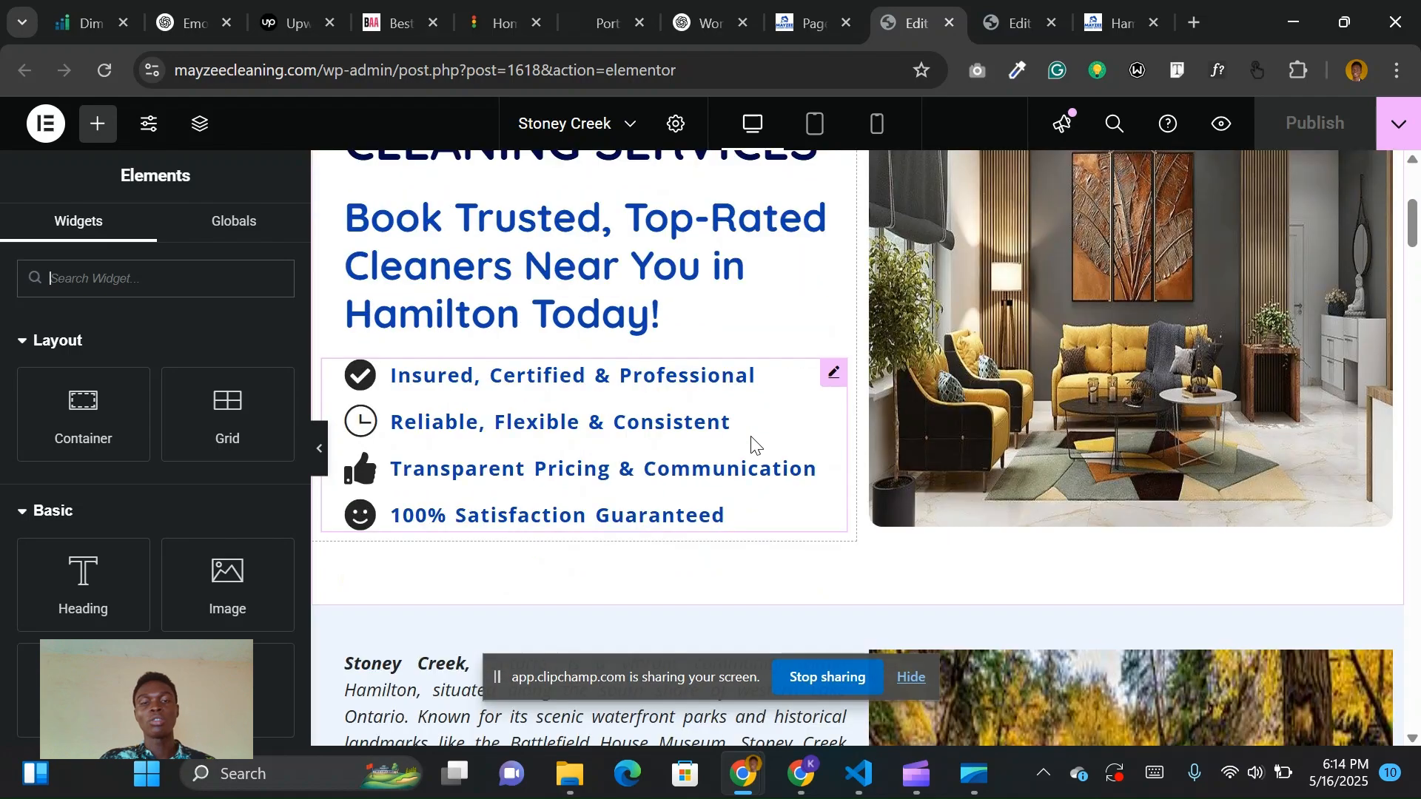
{"action": "scroll", "coordinate": [725, 294], "scroll_direction": "up", "scroll_amount": 4}
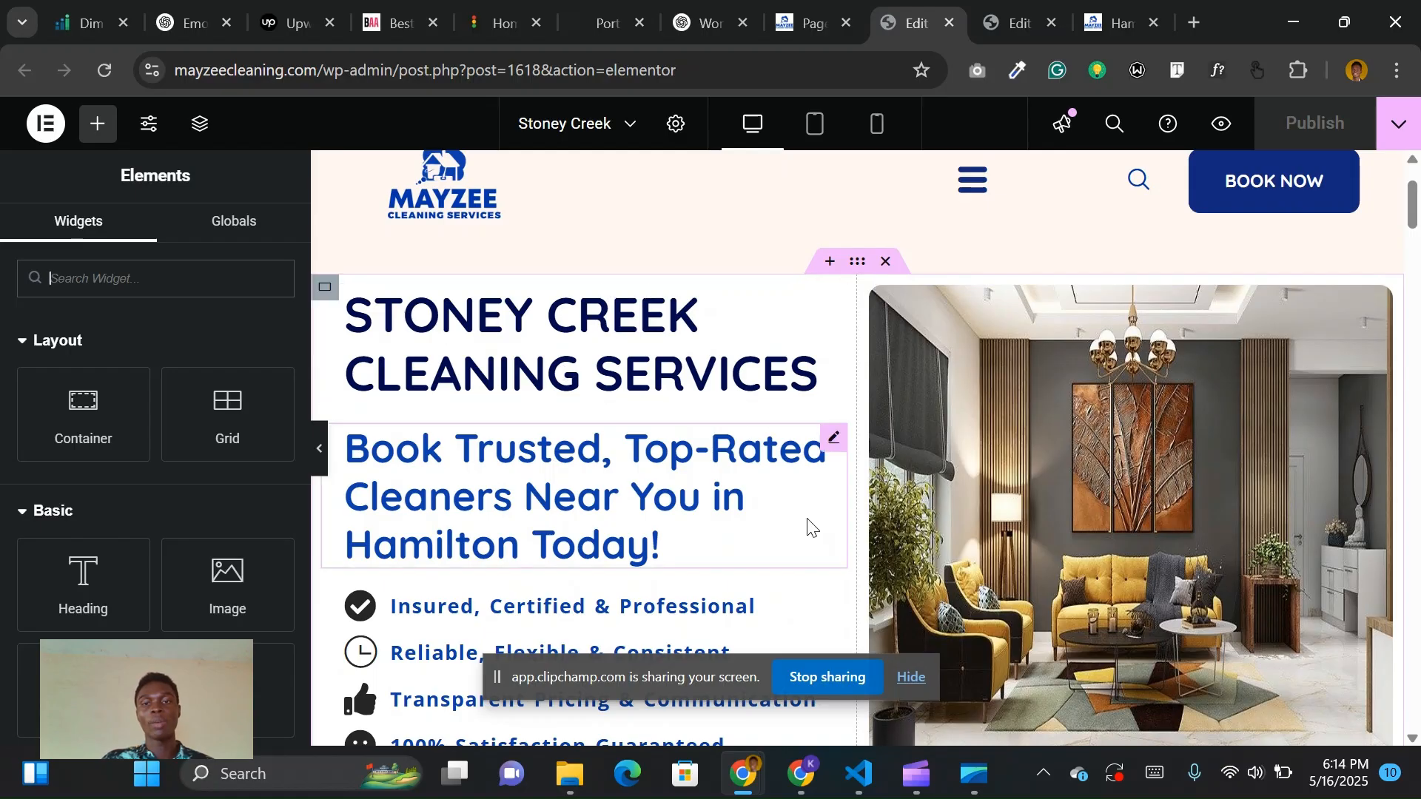
{"action": "scroll", "coordinate": [668, 481], "scroll_direction": "down", "scroll_amount": 5}
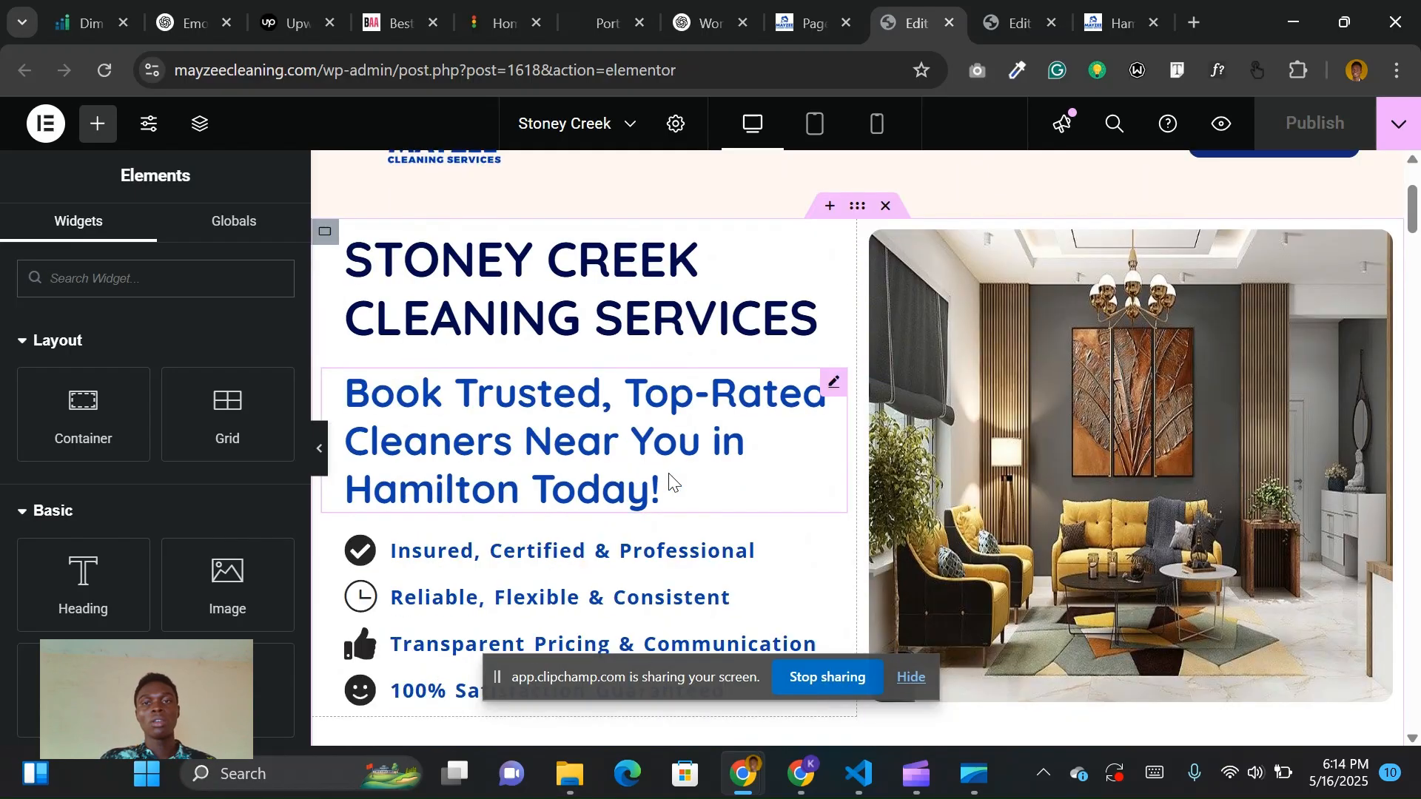
{"action": "scroll", "coordinate": [668, 473], "scroll_direction": "down", "scroll_amount": 5}
{"action": "scroll", "coordinate": [668, 473], "scroll_direction": "up", "scroll_amount": 7}
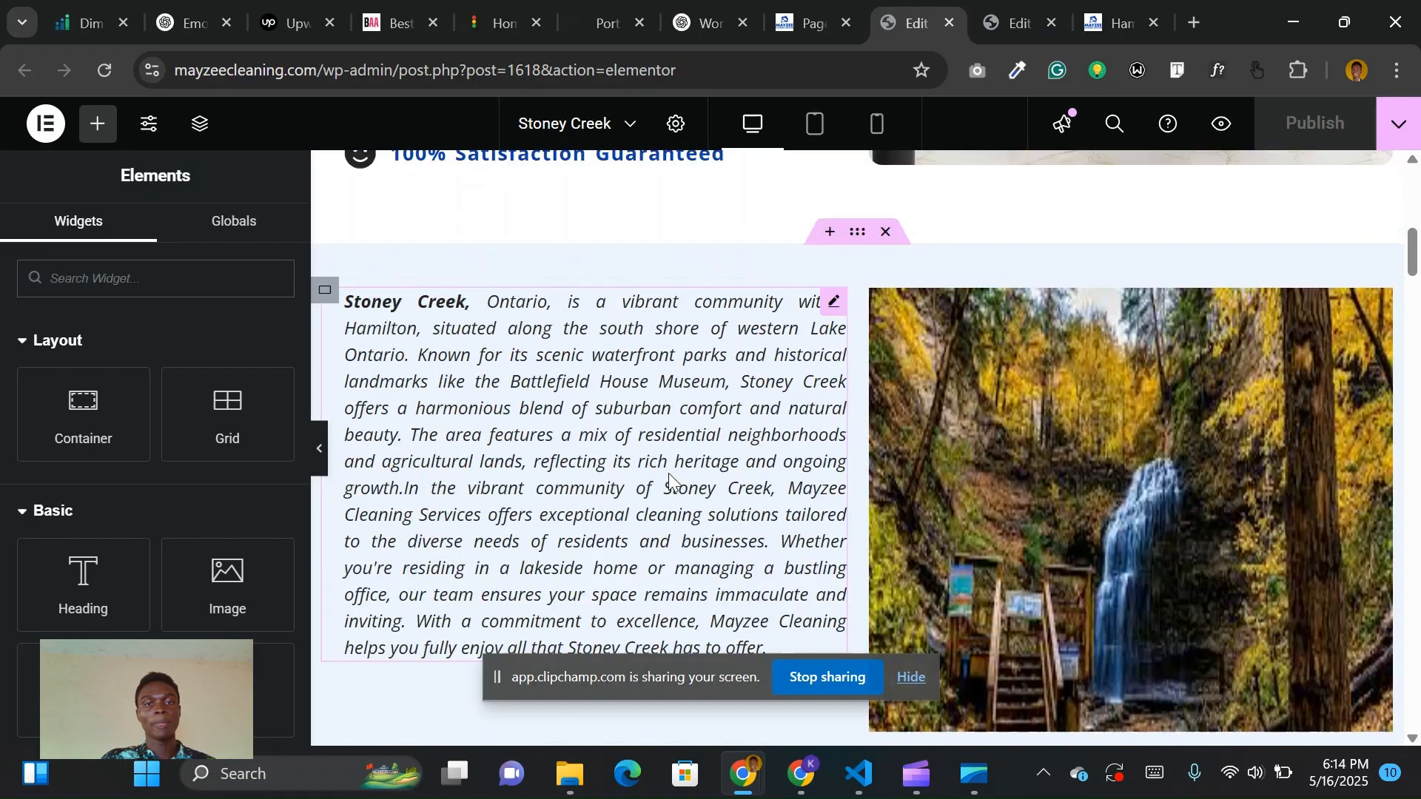
{"action": "scroll", "coordinate": [668, 481], "scroll_direction": "up", "scroll_amount": 6}
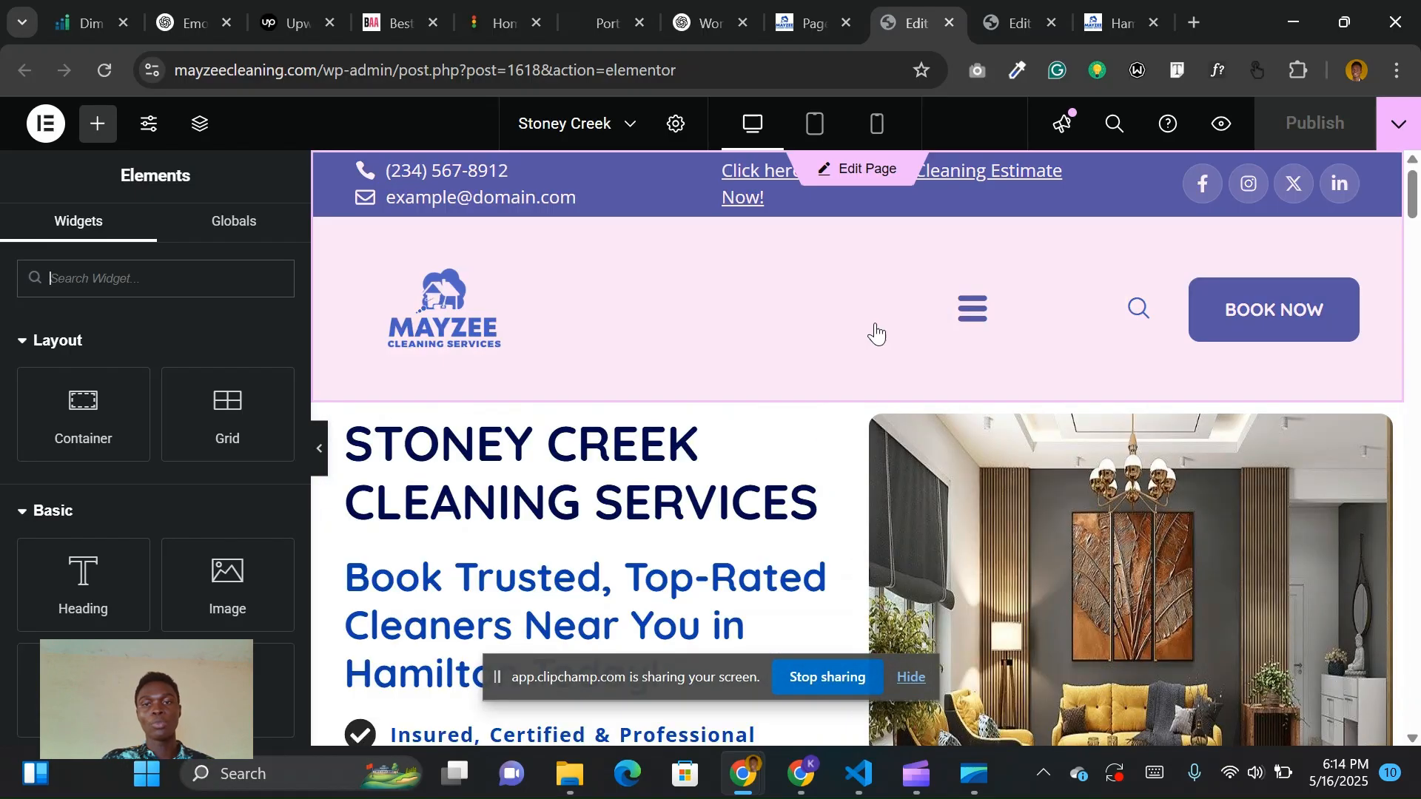
{"action": "scroll", "coordinate": [589, 548], "scroll_direction": "down", "scroll_amount": 2}
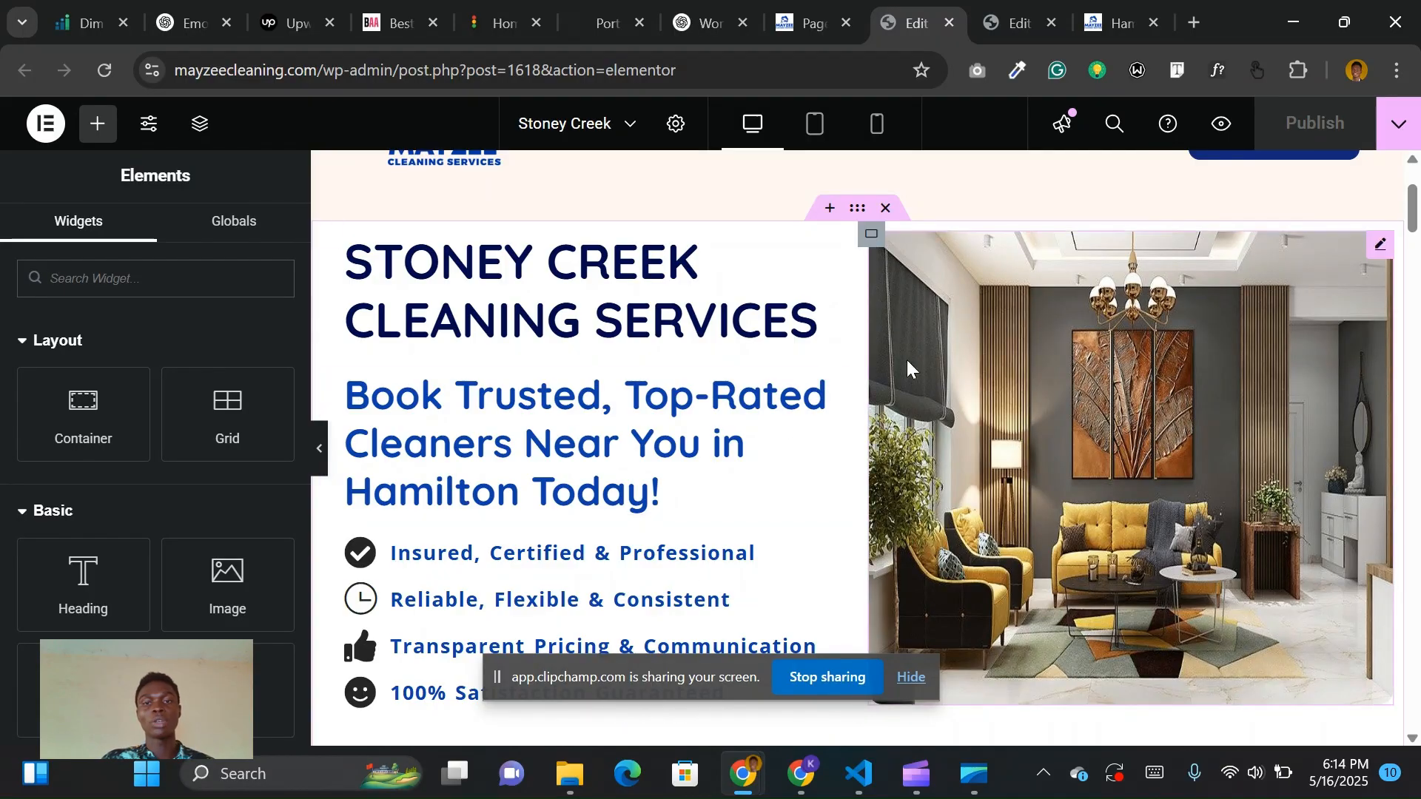
{"action": "scroll", "coordinate": [840, 474], "scroll_direction": "down", "scroll_amount": 2}
{"action": "scroll", "coordinate": [790, 454], "scroll_direction": "up", "scroll_amount": 1}
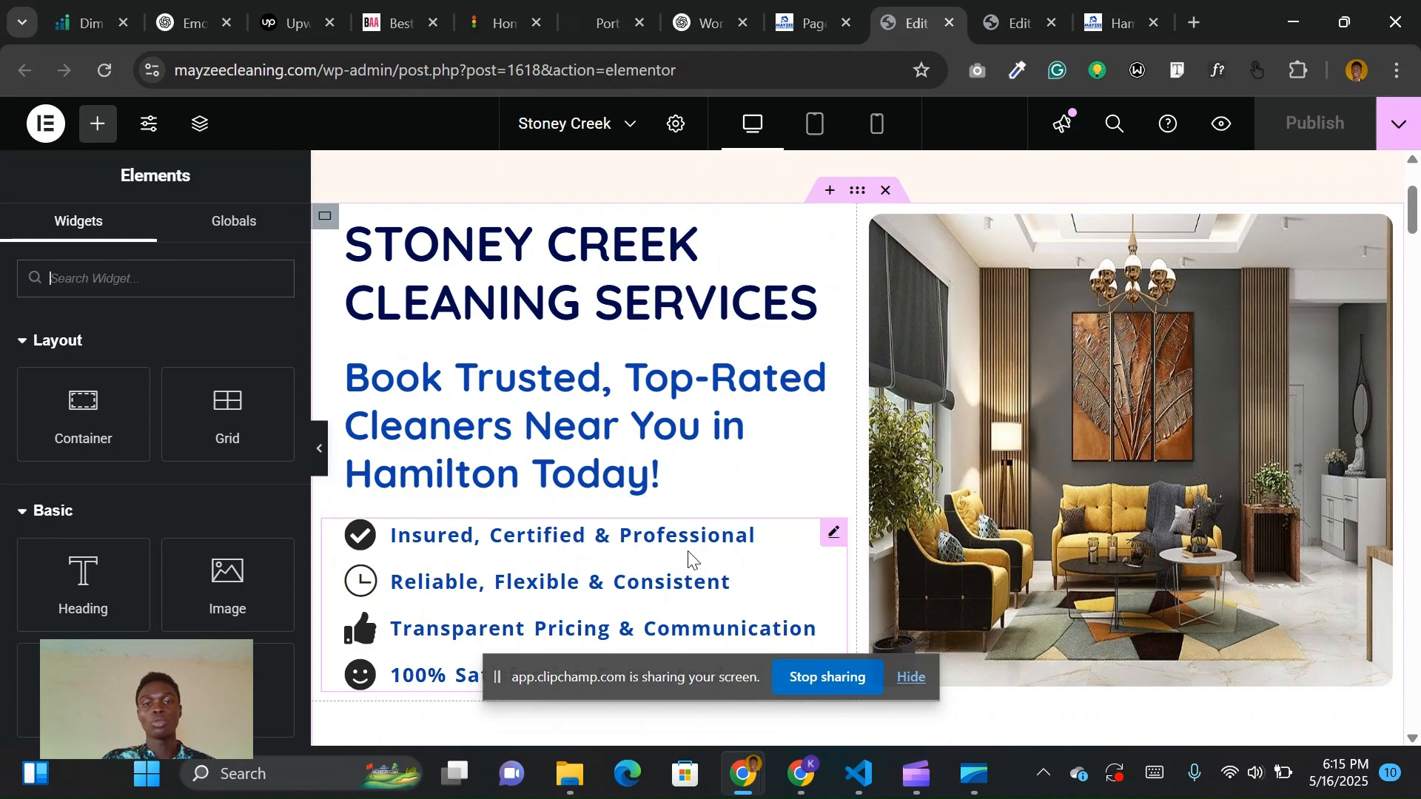
{"action": "scroll", "coordinate": [690, 562], "scroll_direction": "down", "scroll_amount": 1}
{"action": "scroll", "coordinate": [690, 562], "scroll_direction": "up", "scroll_amount": 3}
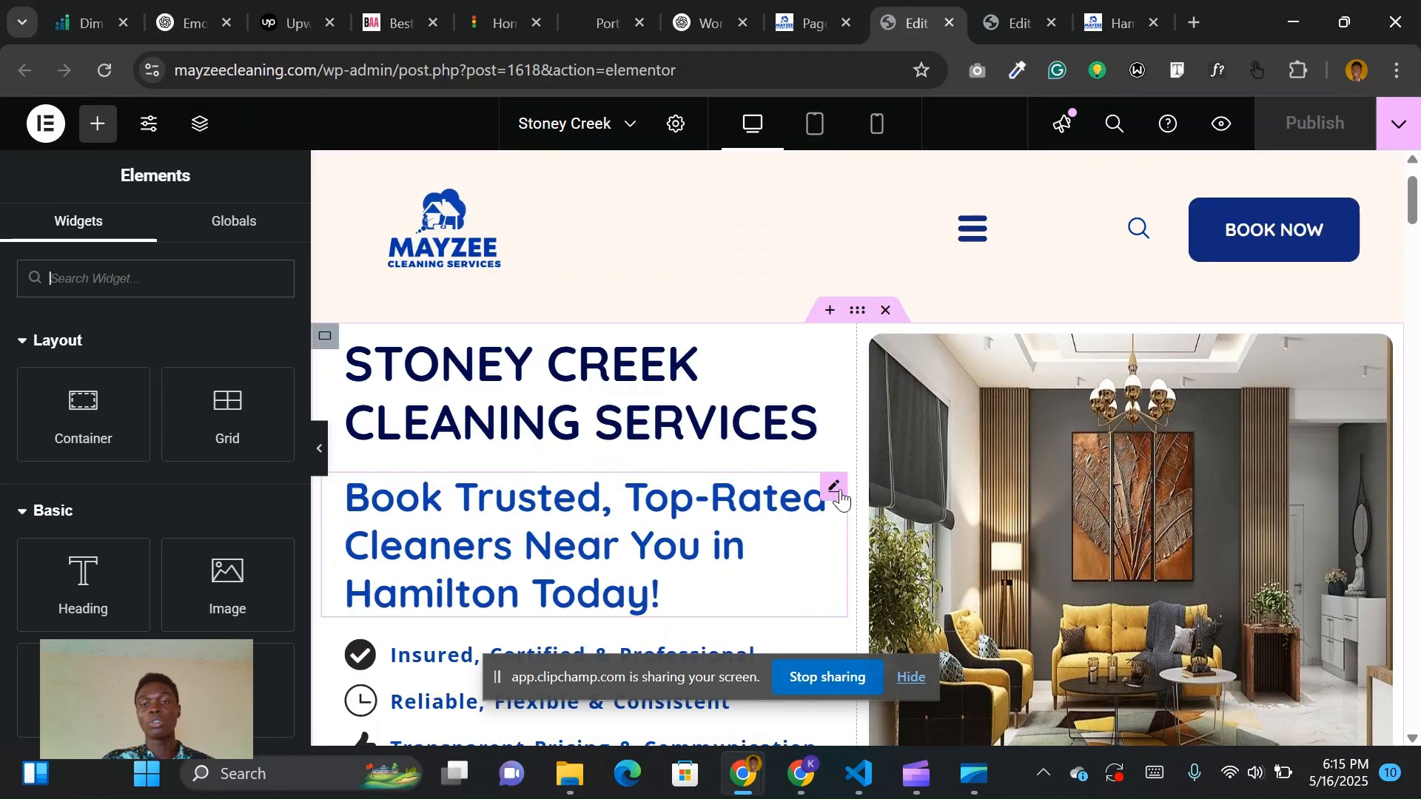
{"action": "scroll", "coordinate": [692, 547], "scroll_direction": "down", "scroll_amount": 1}
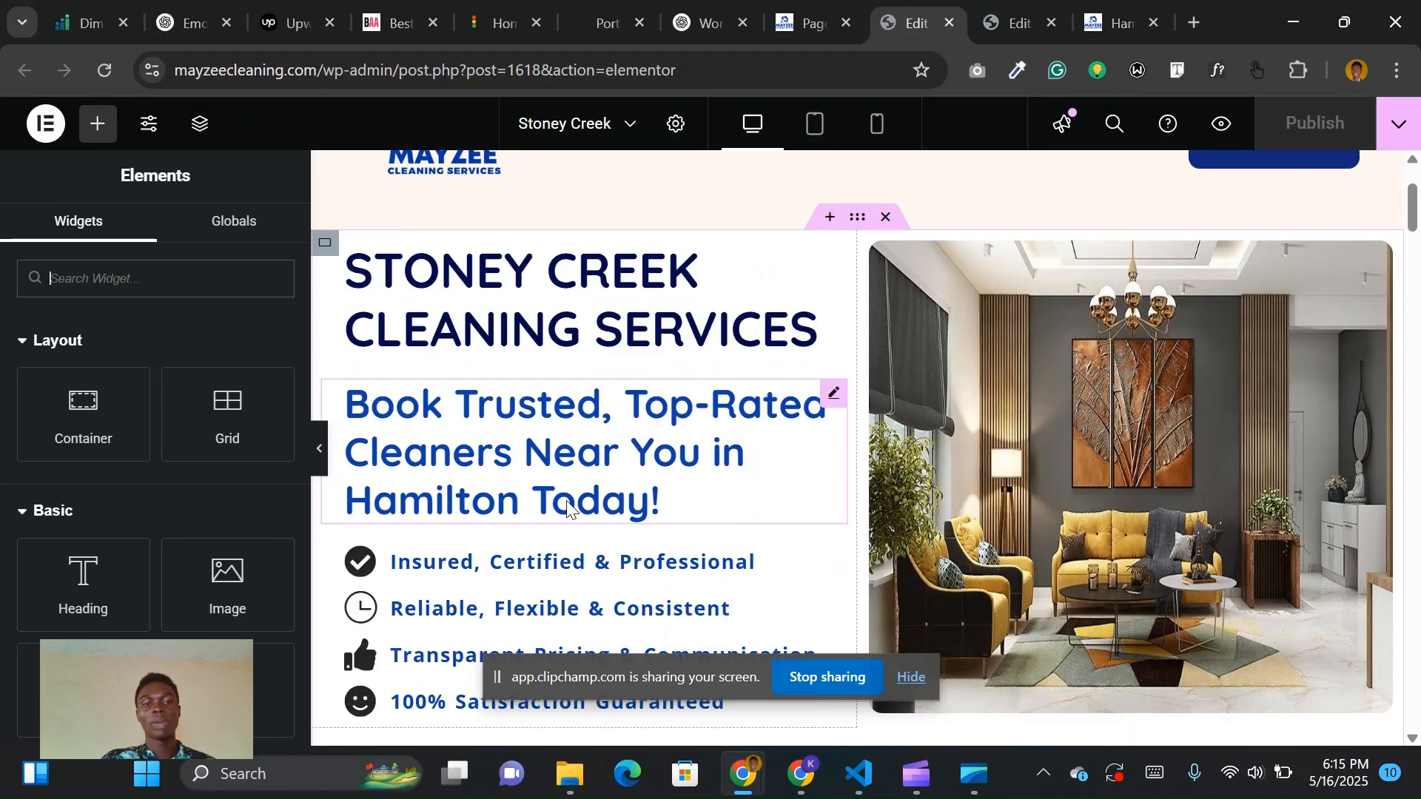
{"action": "scroll", "coordinate": [744, 474], "scroll_direction": "down", "scroll_amount": 1}
{"action": "scroll", "coordinate": [753, 466], "scroll_direction": "up", "scroll_amount": 1}
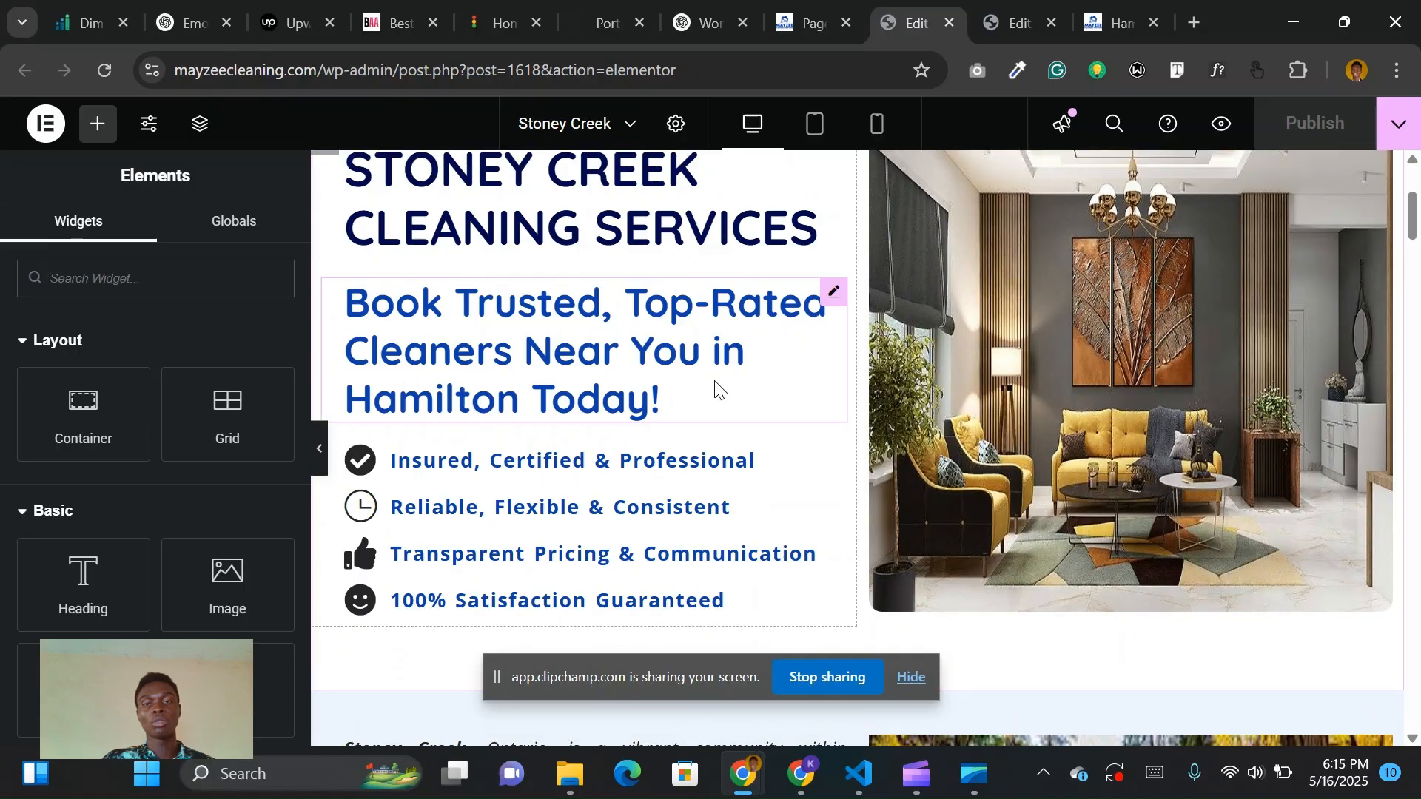
{"action": "scroll", "coordinate": [729, 337], "scroll_direction": "down", "scroll_amount": 1}
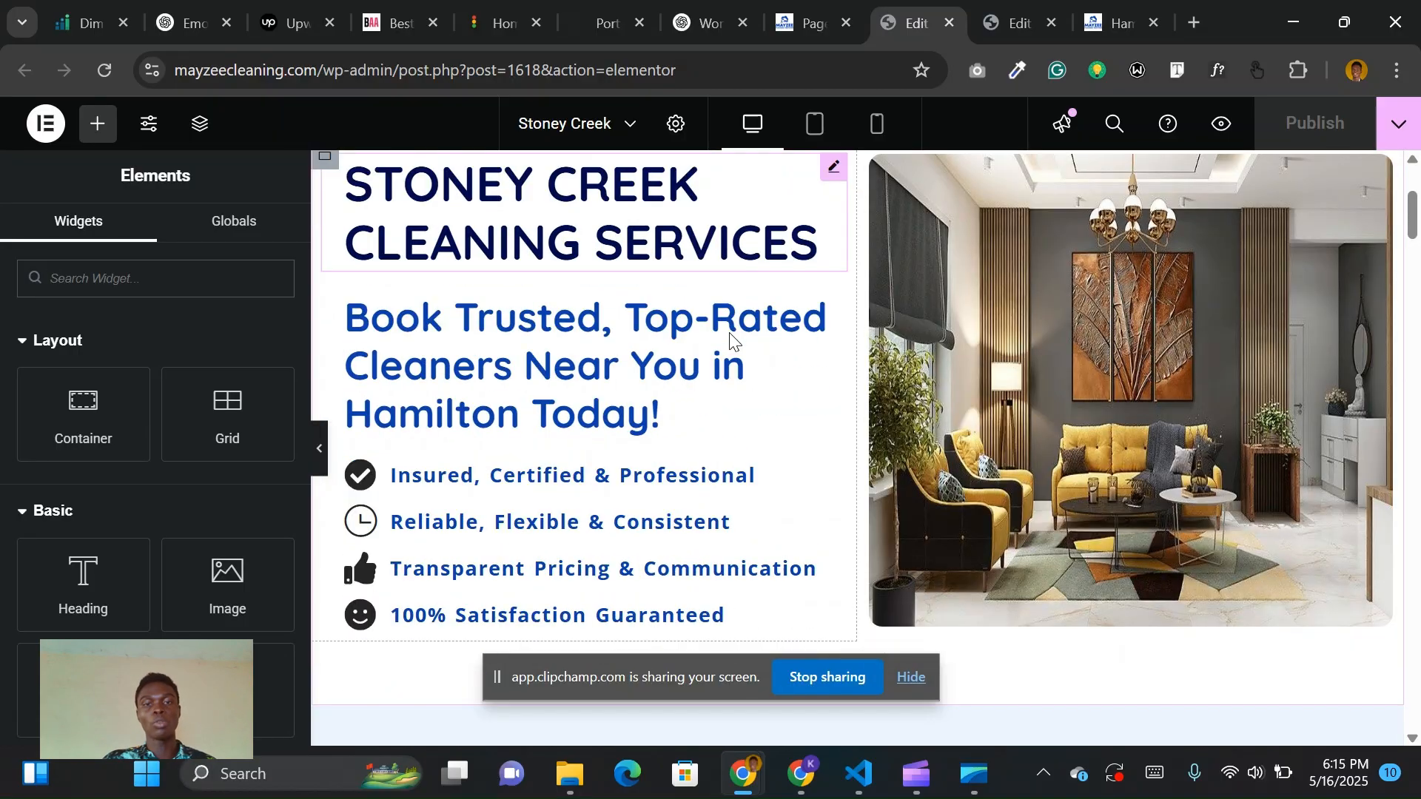
{"action": "scroll", "coordinate": [761, 357], "scroll_direction": "up", "scroll_amount": 1}
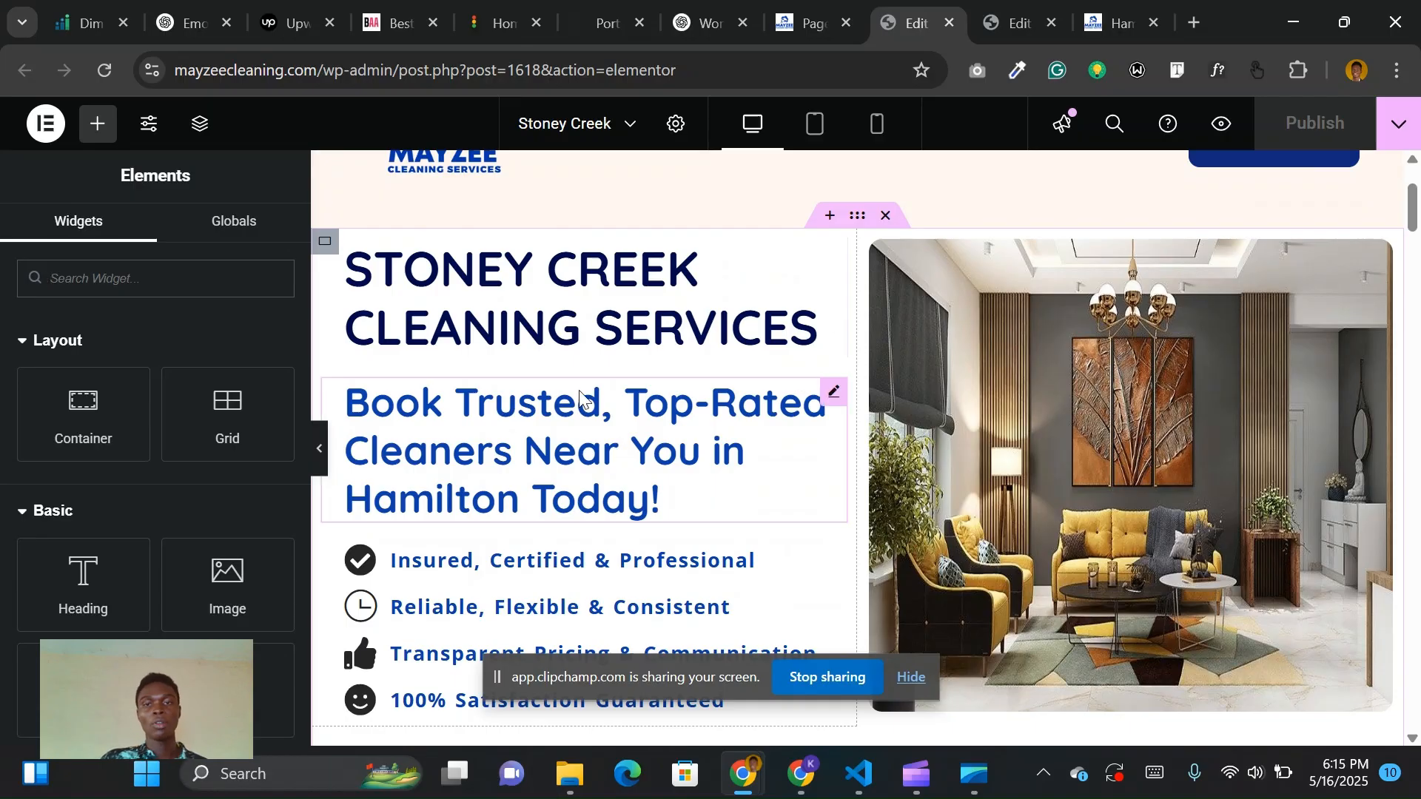
{"action": "scroll", "coordinate": [751, 415], "scroll_direction": "up", "scroll_amount": 1}
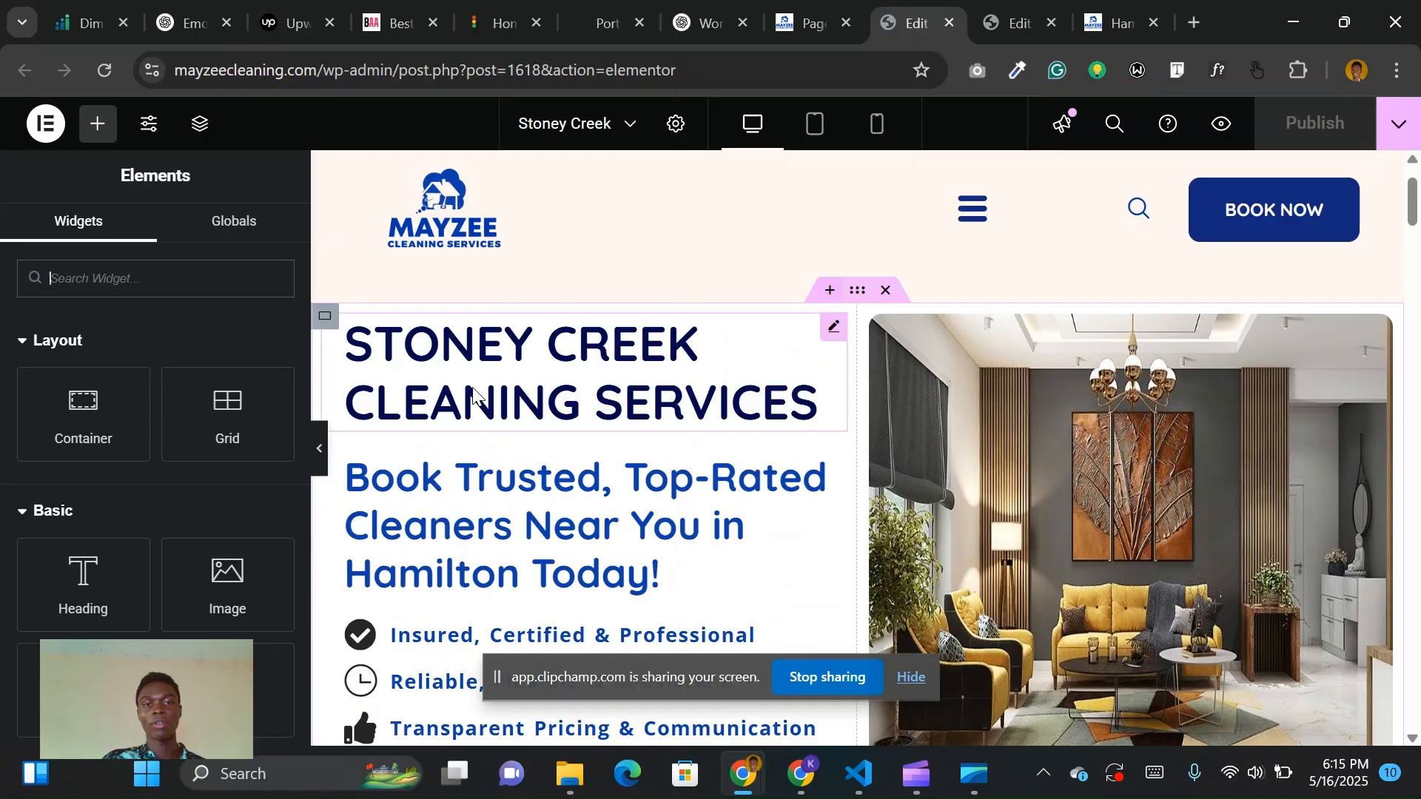
Add a new single-column Flexbox container directly above the Stoney Creek hero section.
{"action": "left_click", "coordinate": [840, 291]}
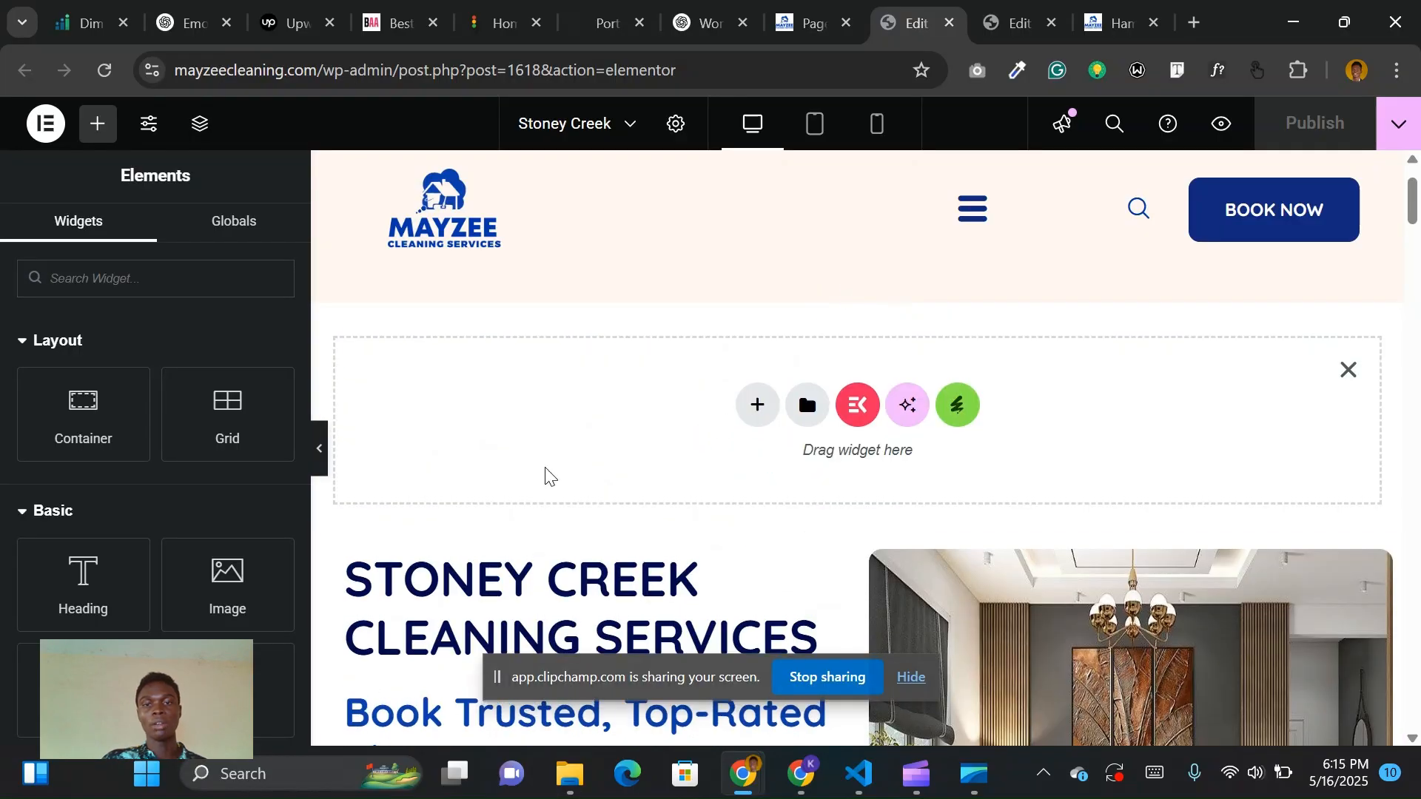
{"action": "scroll", "coordinate": [546, 476], "scroll_direction": "down", "scroll_amount": 1}
{"action": "scroll", "coordinate": [561, 424], "scroll_direction": "down", "scroll_amount": 1}
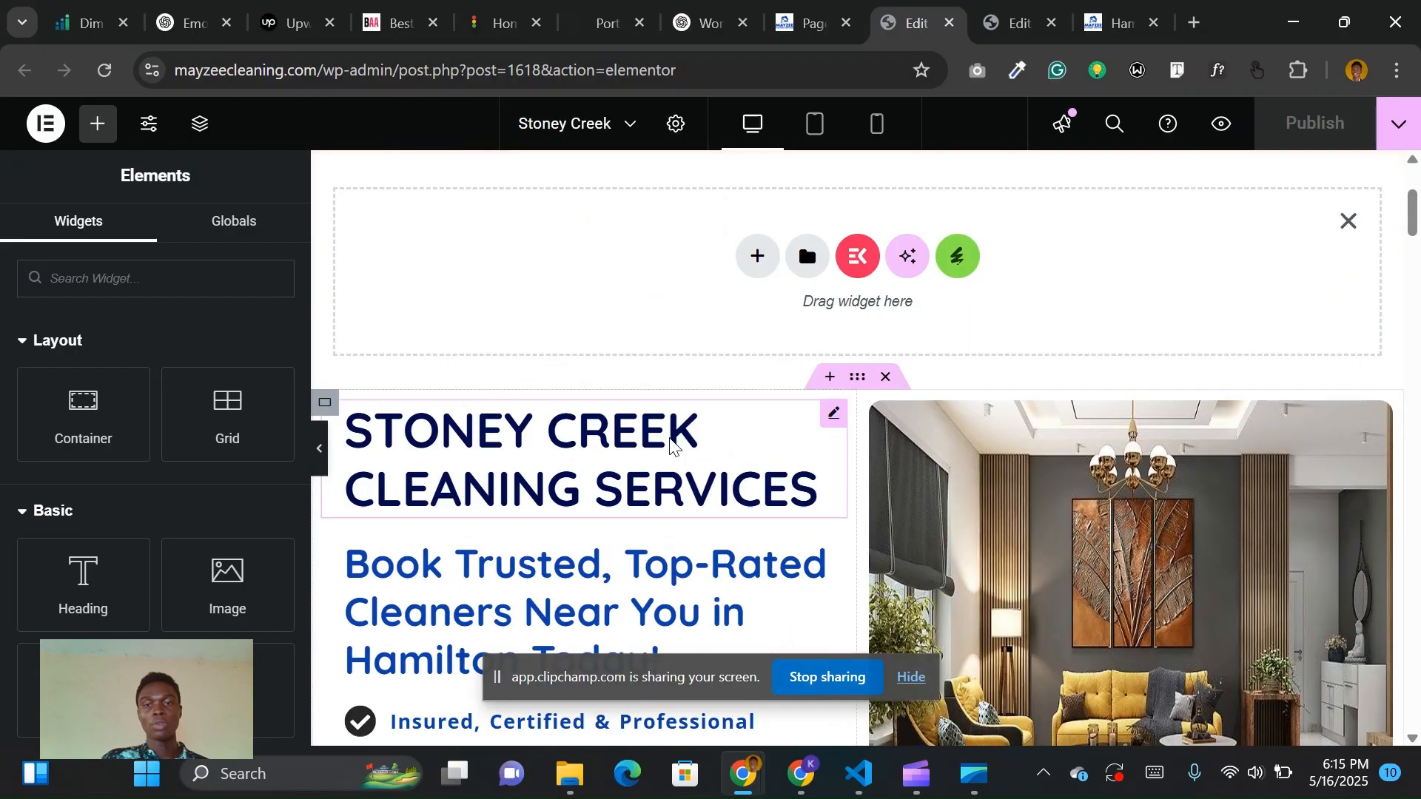
{"action": "scroll", "coordinate": [762, 375], "scroll_direction": "up", "scroll_amount": 2}
{"action": "left_click", "coordinate": [762, 375]}
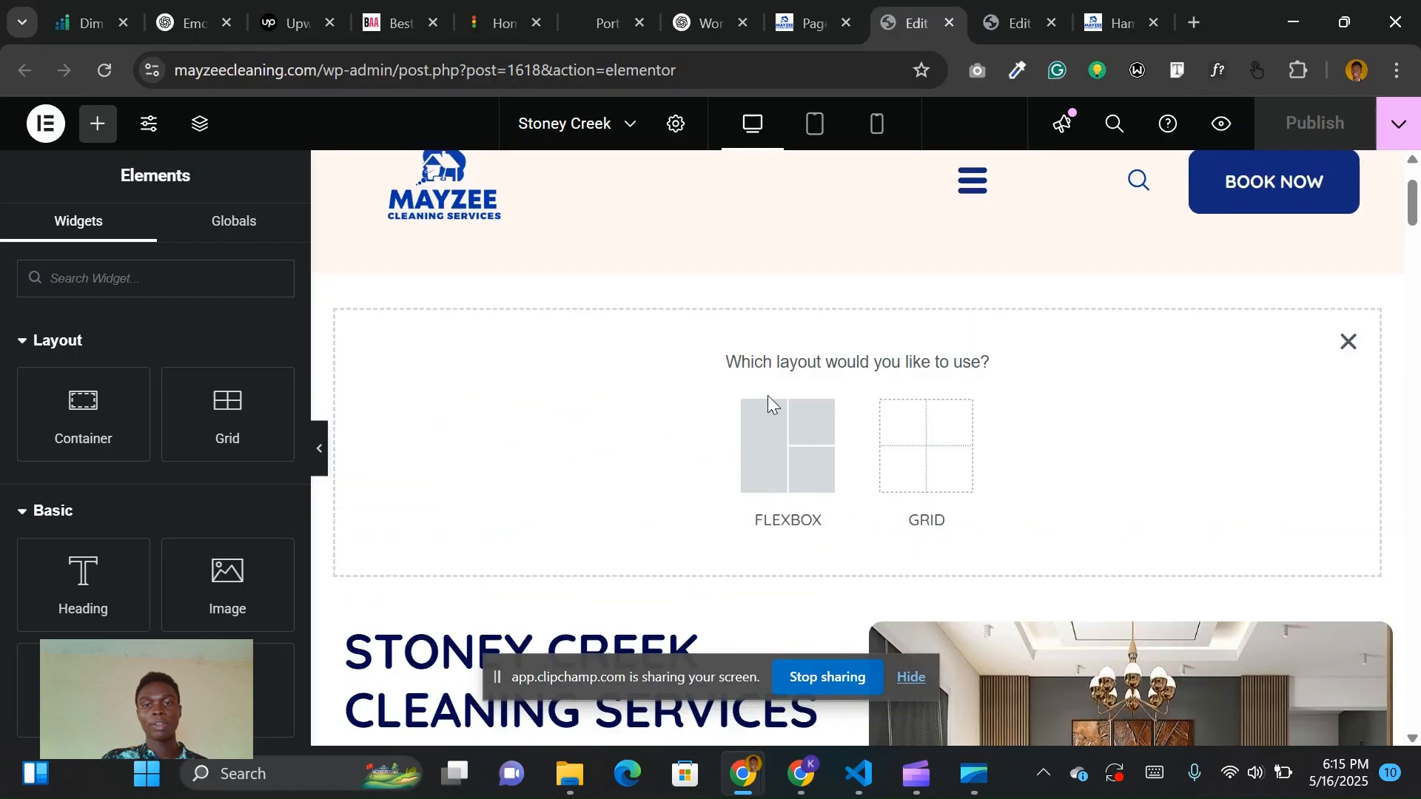
{"action": "left_click", "coordinate": [771, 466]}
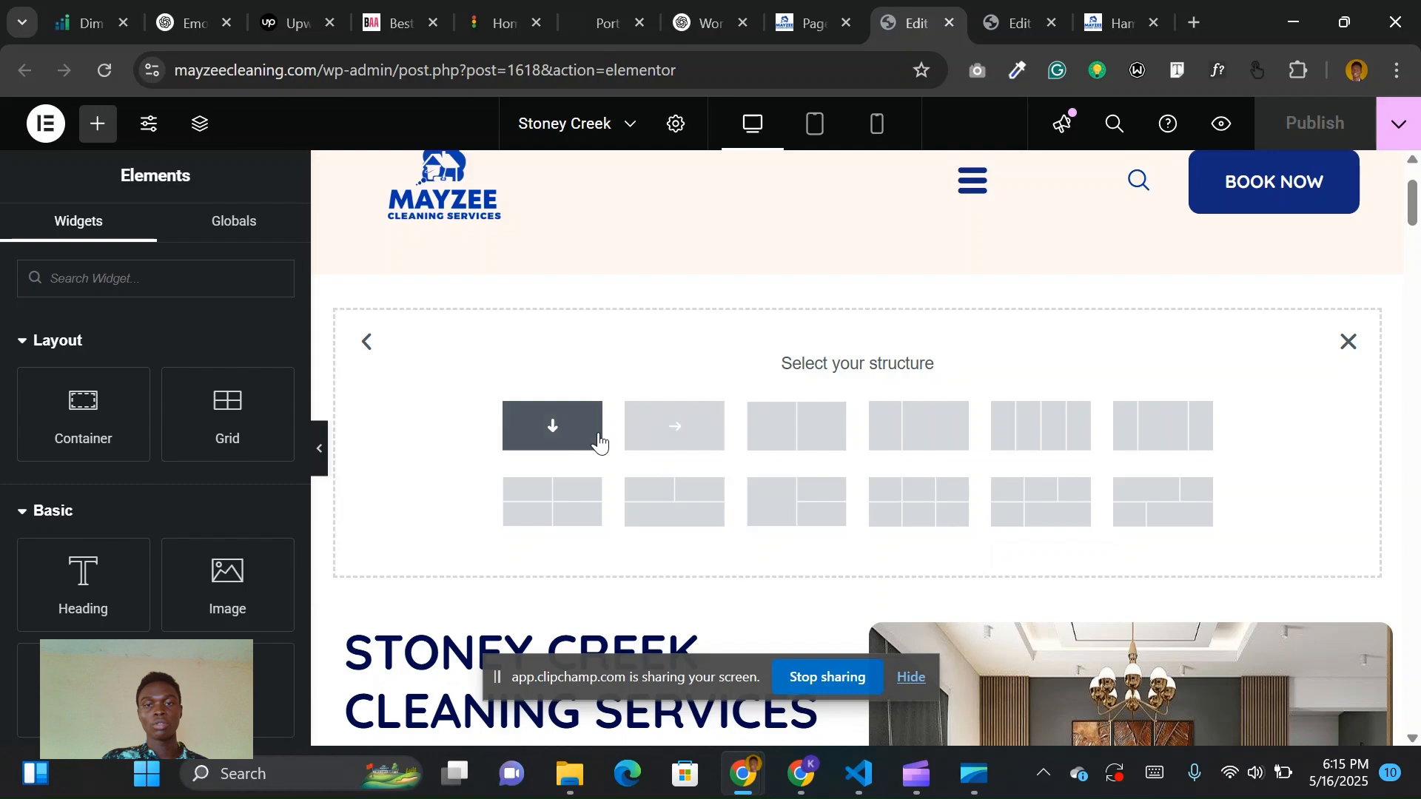
{"action": "left_click", "coordinate": [526, 428]}
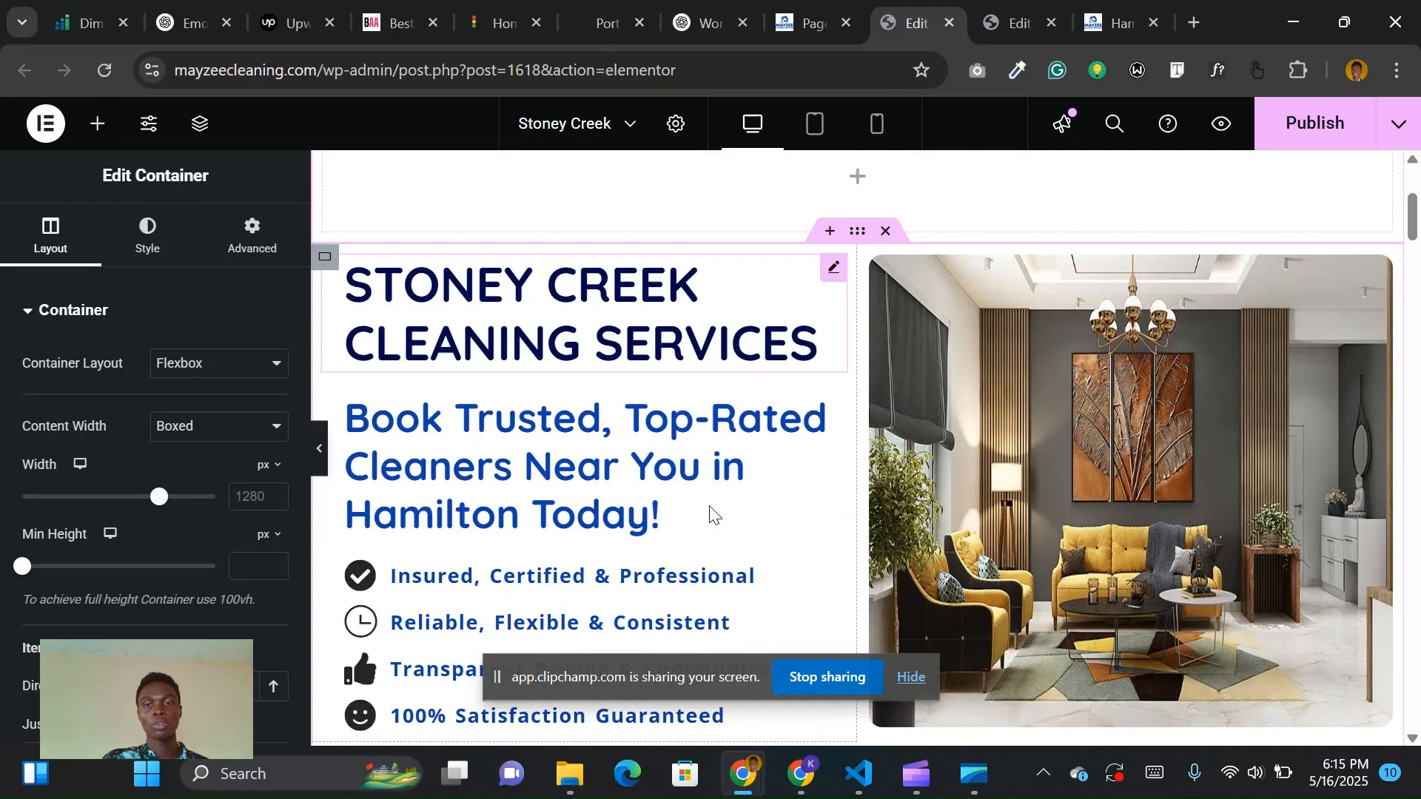
Look up the hero section image's file details in the media library, leaving the image selection as it is.
{"action": "scroll", "coordinate": [713, 515], "scroll_direction": "down", "scroll_amount": 4}
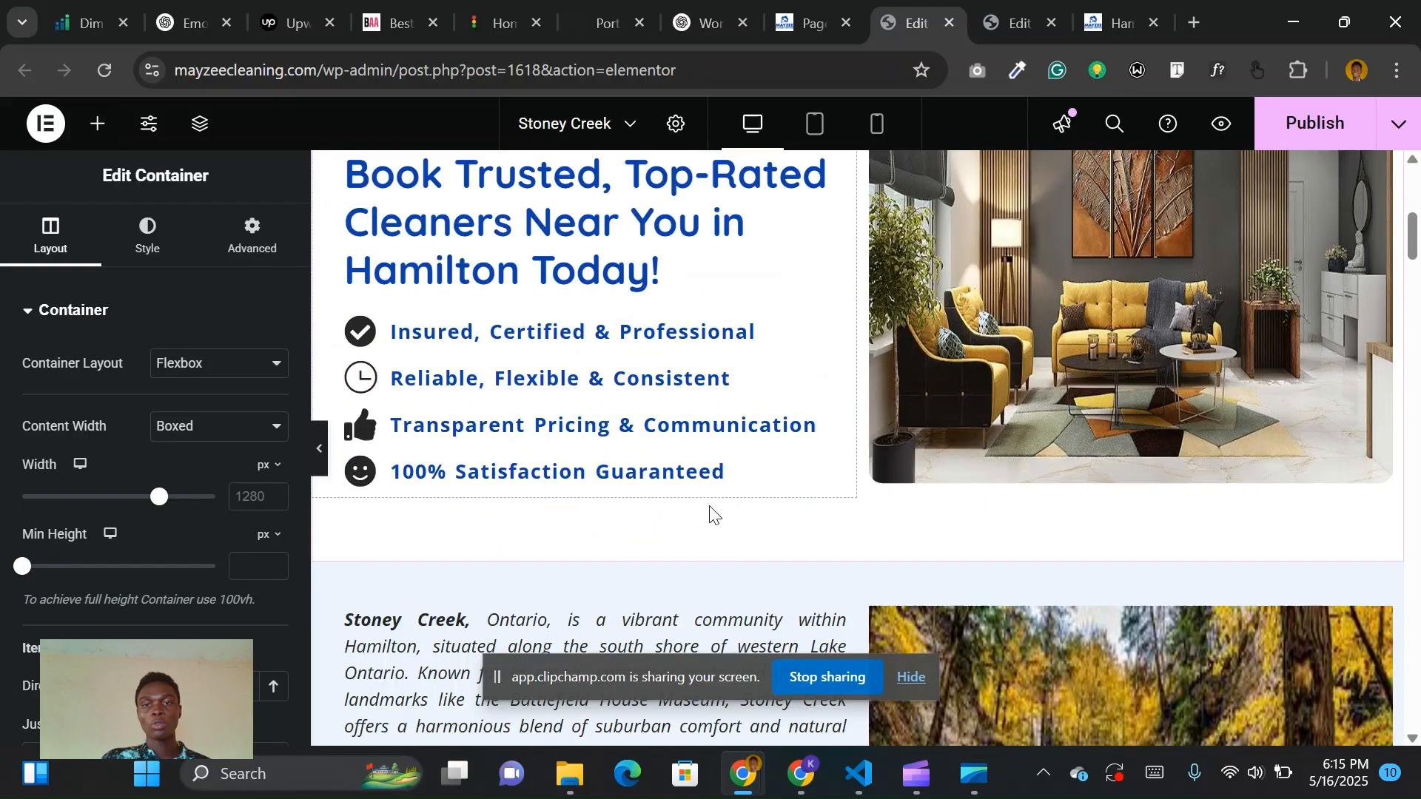
{"action": "scroll", "coordinate": [713, 515], "scroll_direction": "up", "scroll_amount": 4}
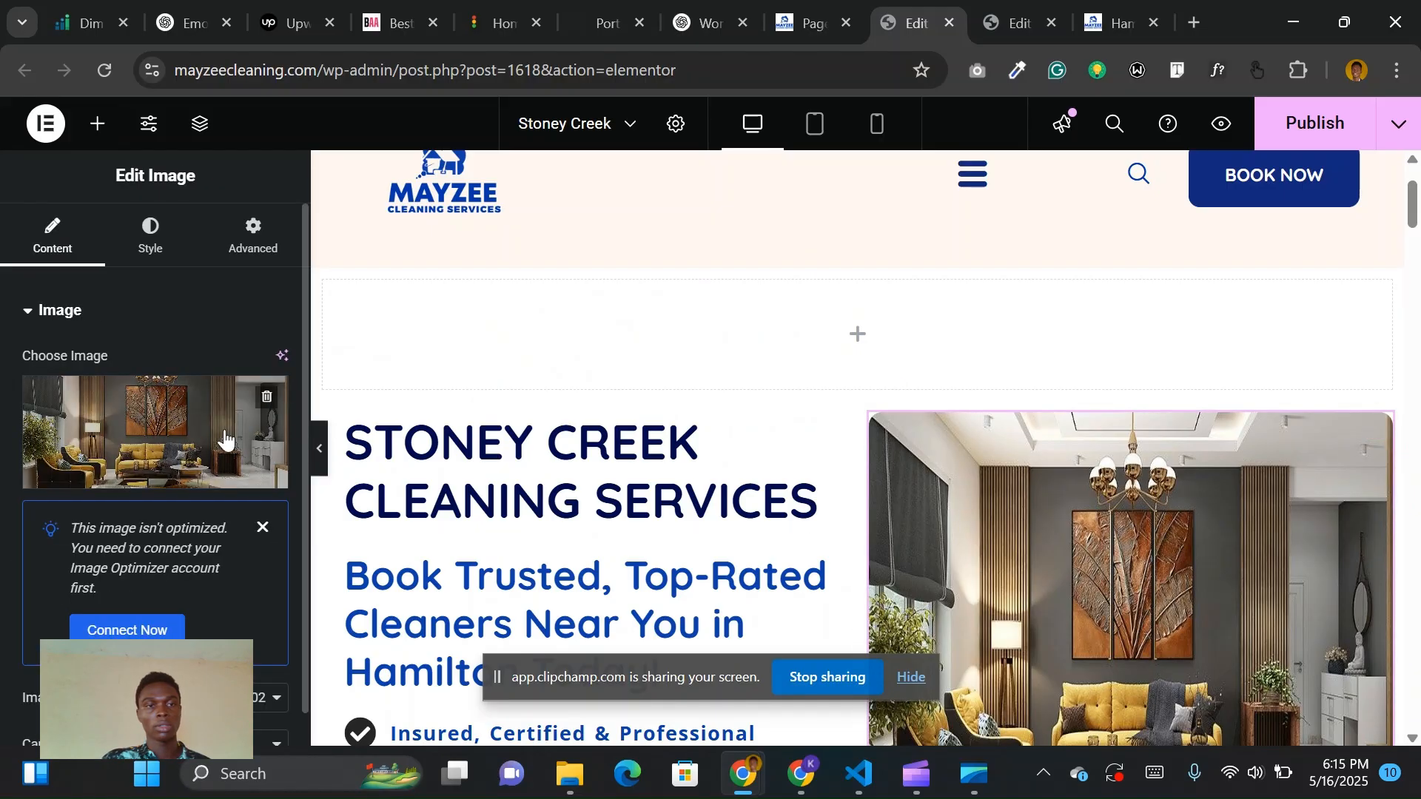
{"action": "mouse_move", "coordinate": [162, 453]}
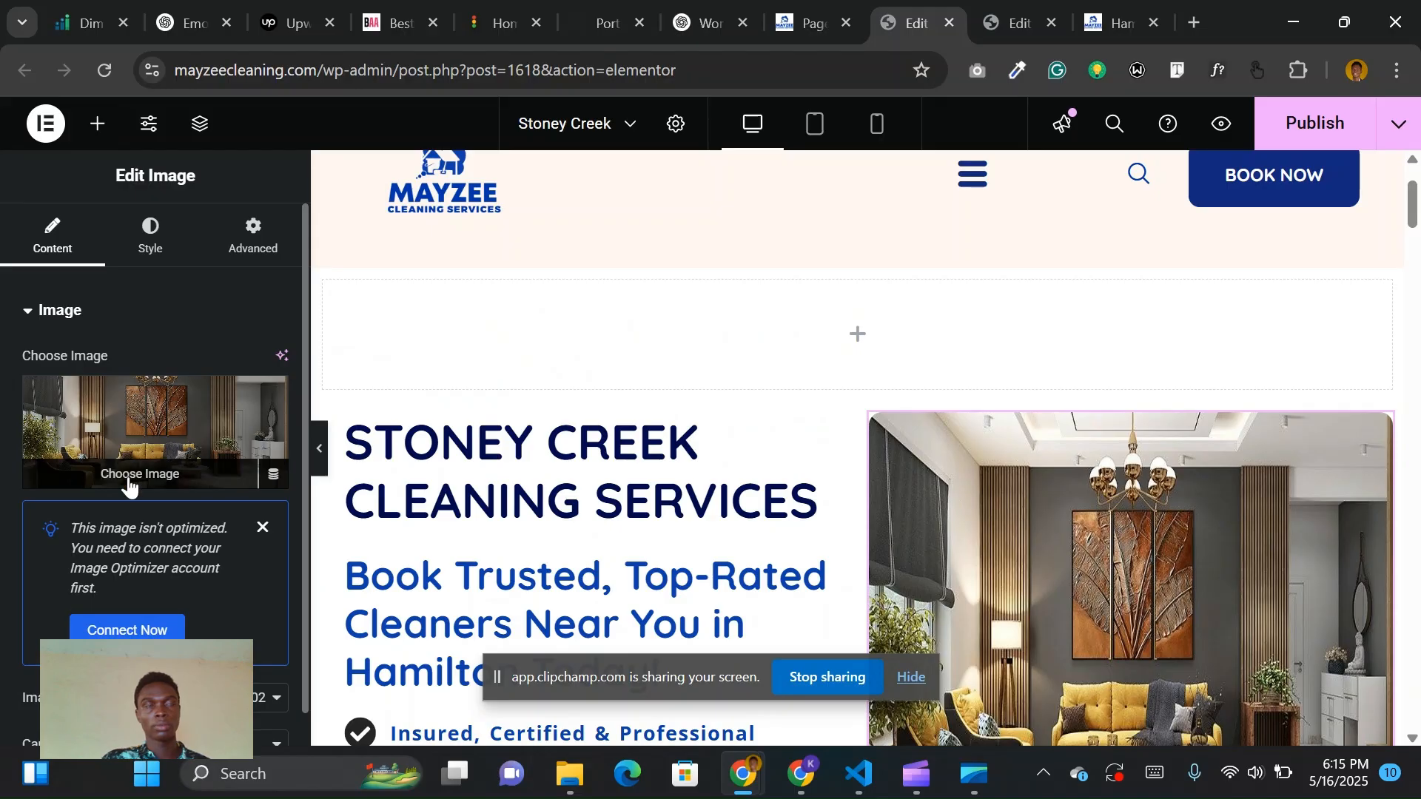
{"action": "left_click", "coordinate": [187, 384]}
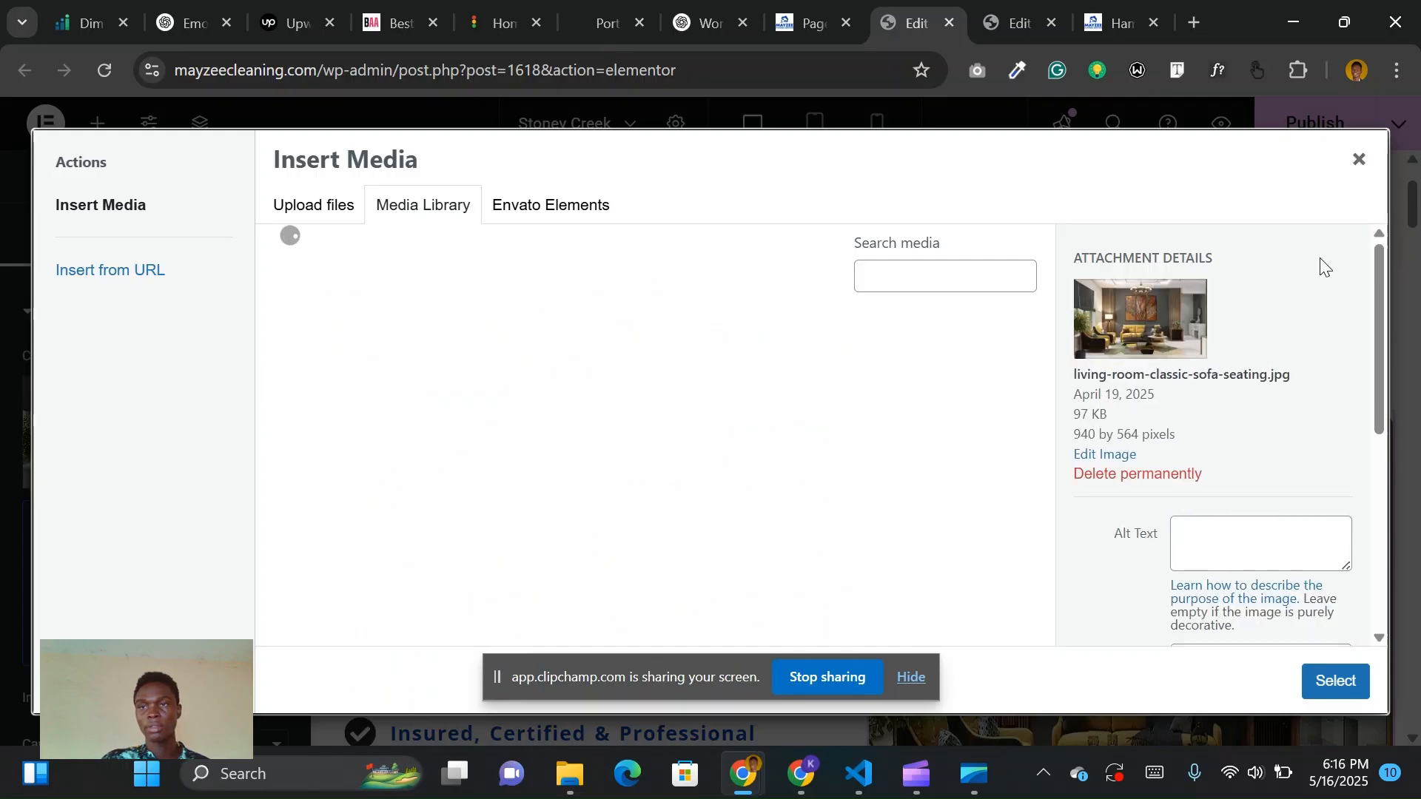
{"action": "left_click", "coordinate": [1359, 160]}
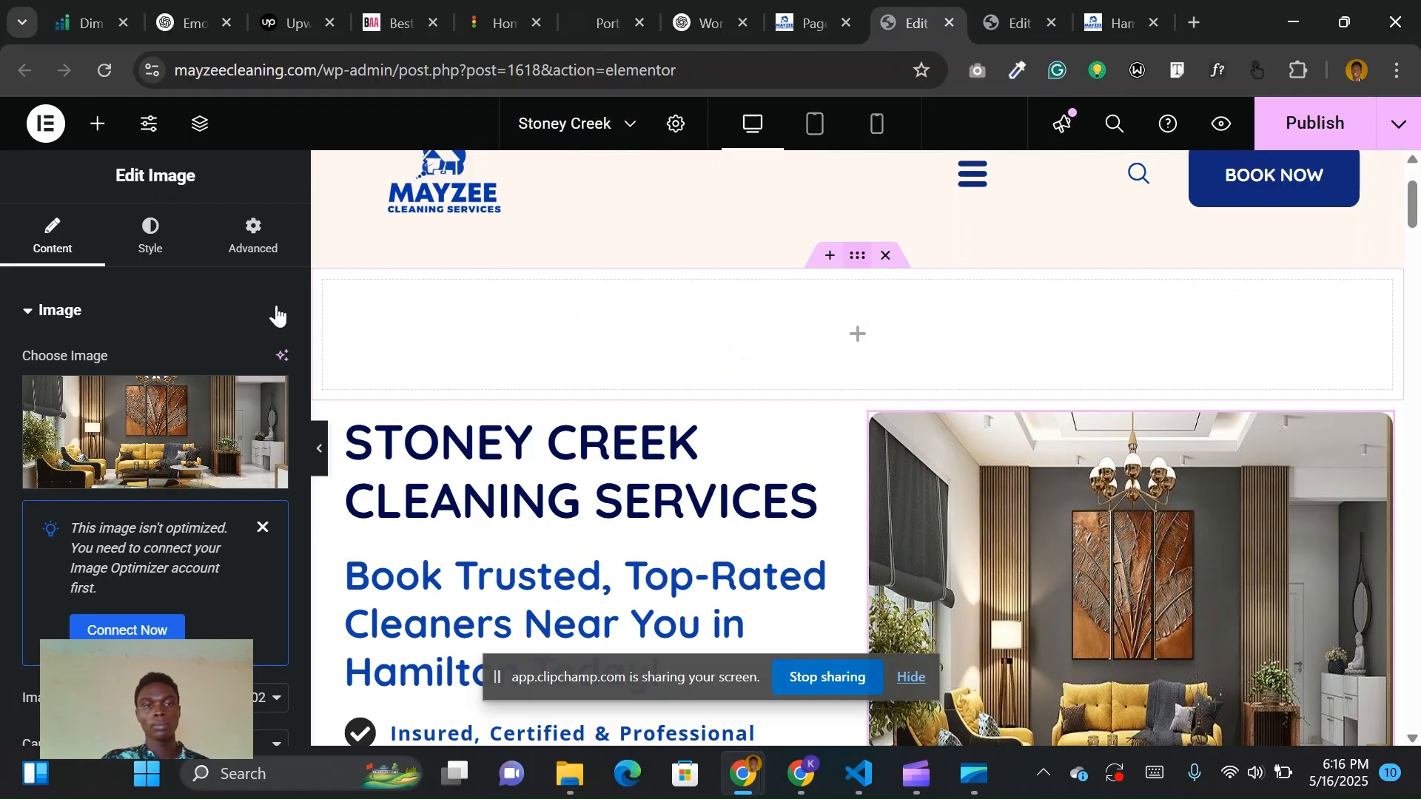
Set the background type of the new empty container above the hero section to Classic.
{"action": "left_click", "coordinate": [342, 533]}
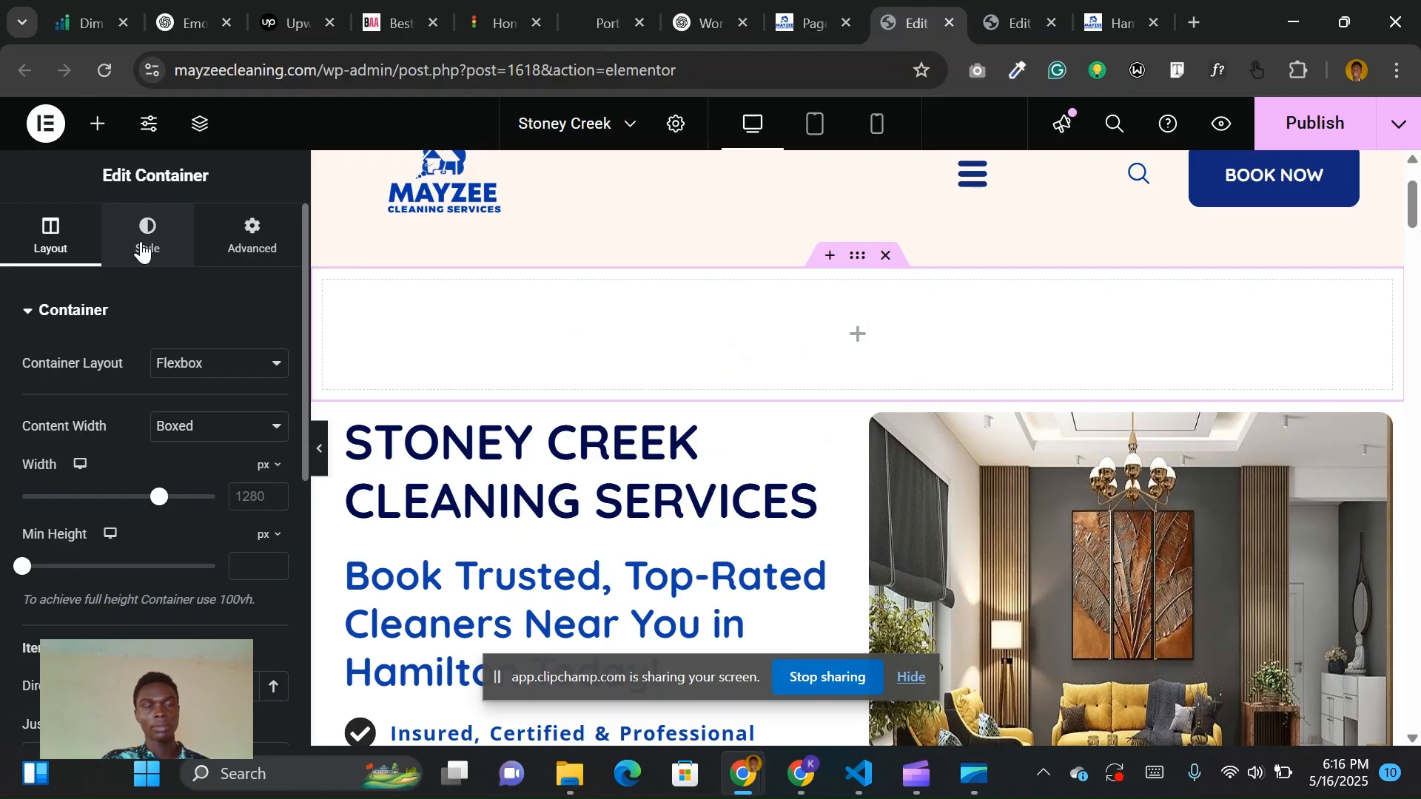
{"action": "left_click", "coordinate": [143, 251]}
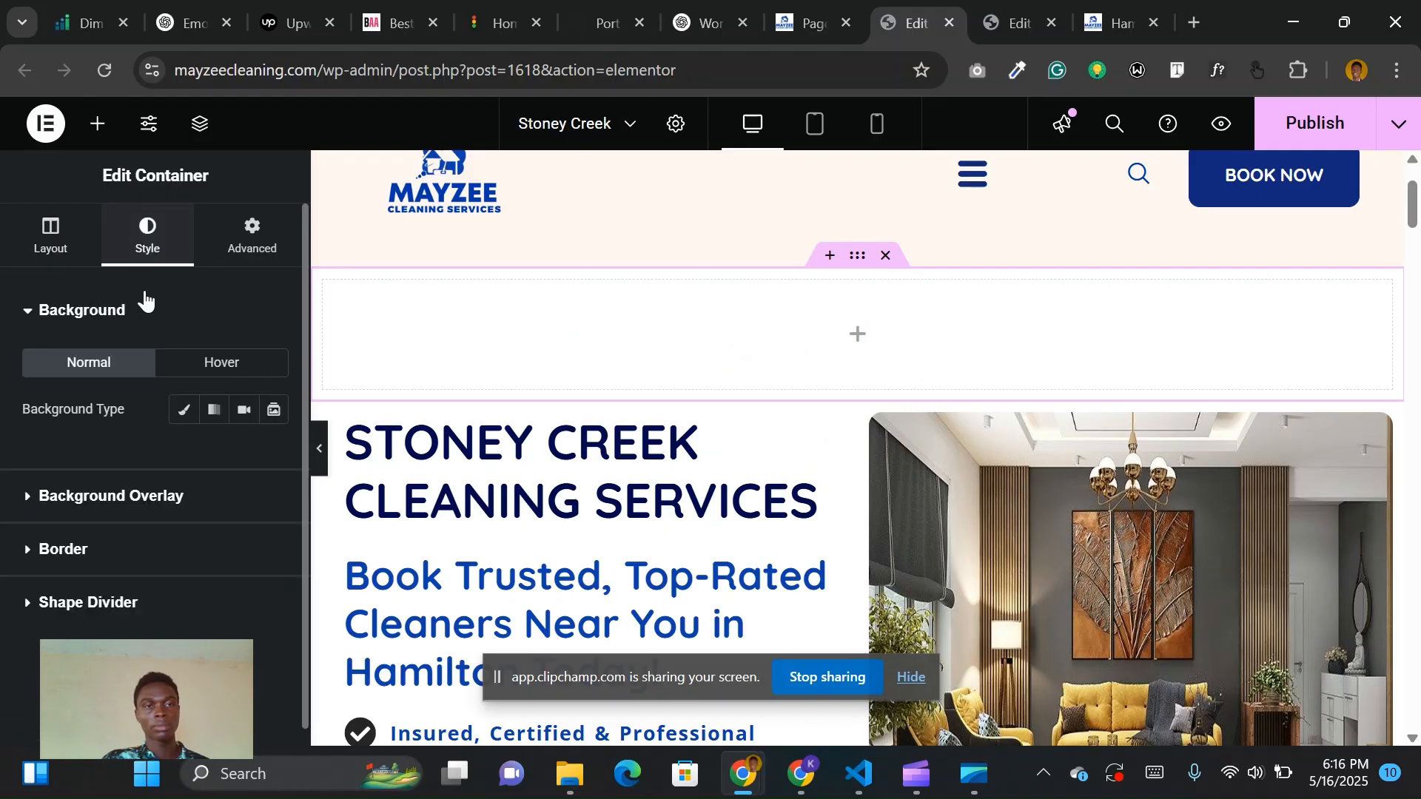
{"action": "left_click", "coordinate": [185, 416]}
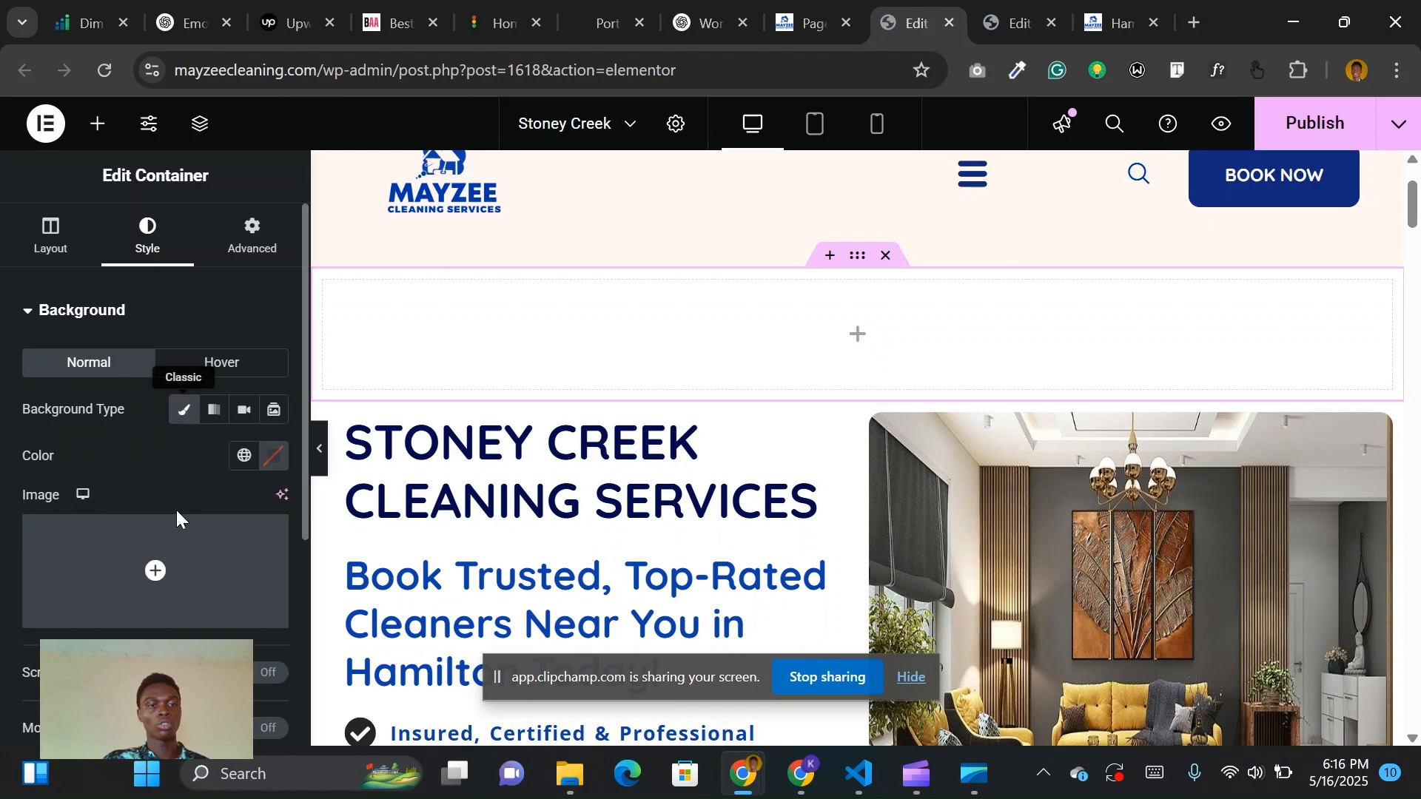
{"action": "mouse_move", "coordinate": [148, 530]}
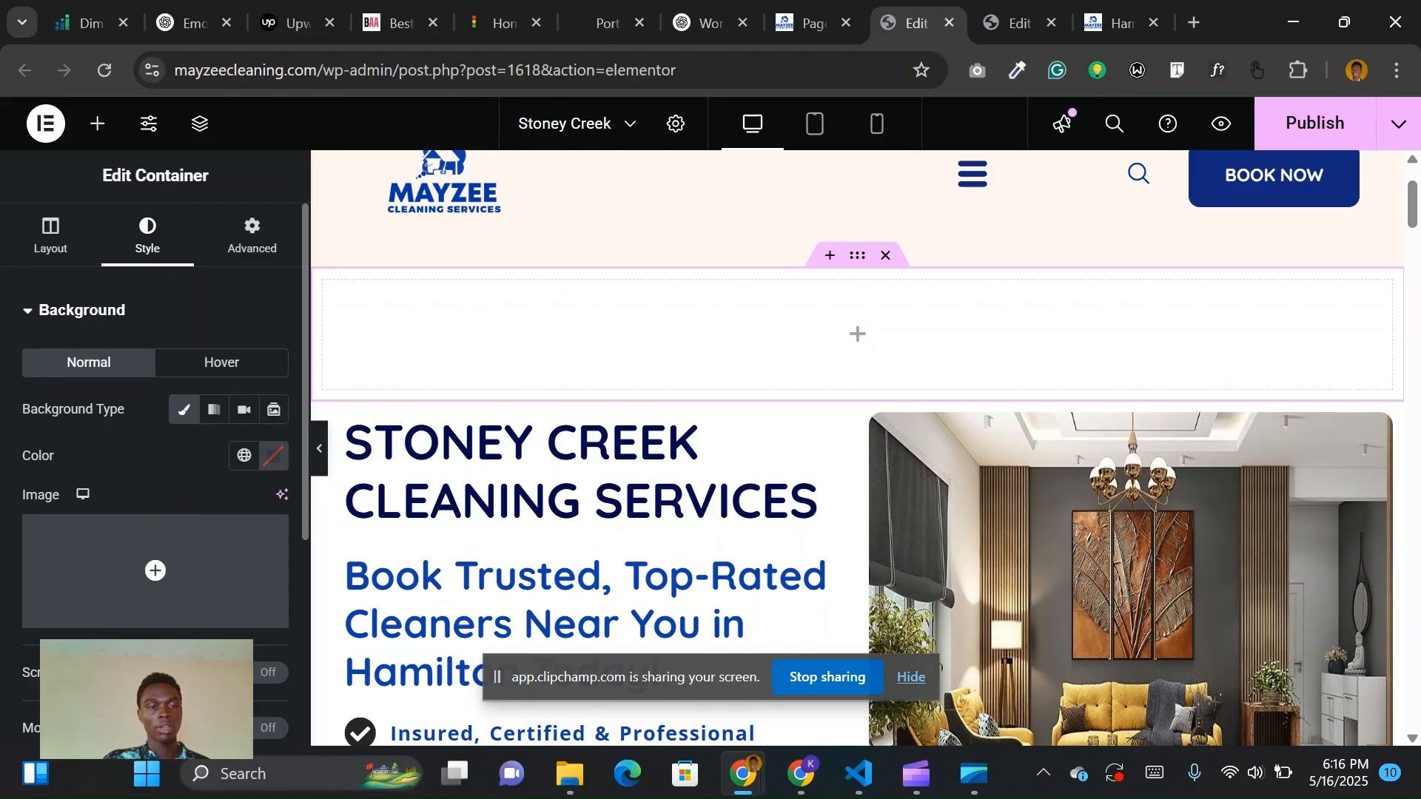
Search the media library for "living roo" and set living-room-classic-sofa-seating.jpg as the new container's background image.
{"action": "mouse_move", "coordinate": [167, 570]}
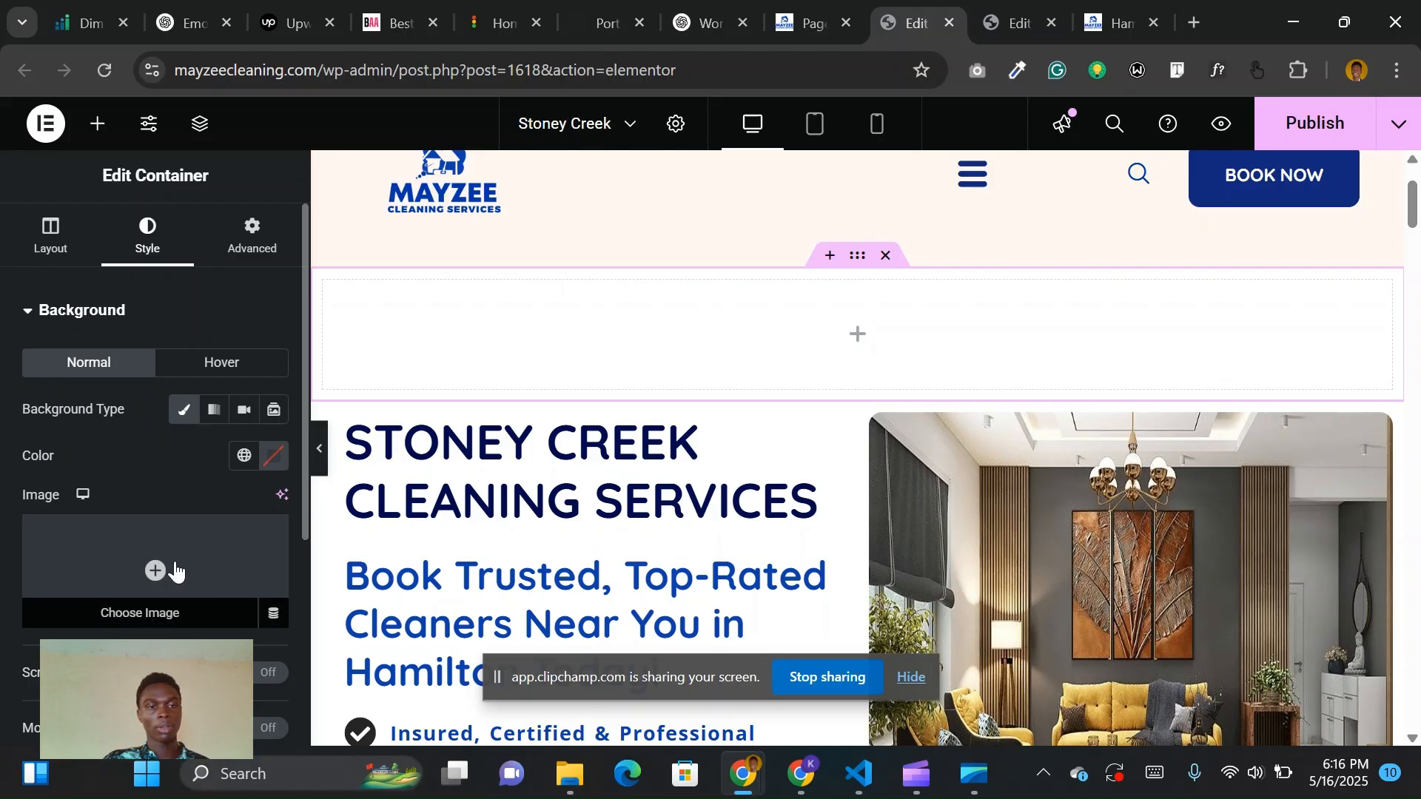
{"action": "left_click", "coordinate": [128, 616]}
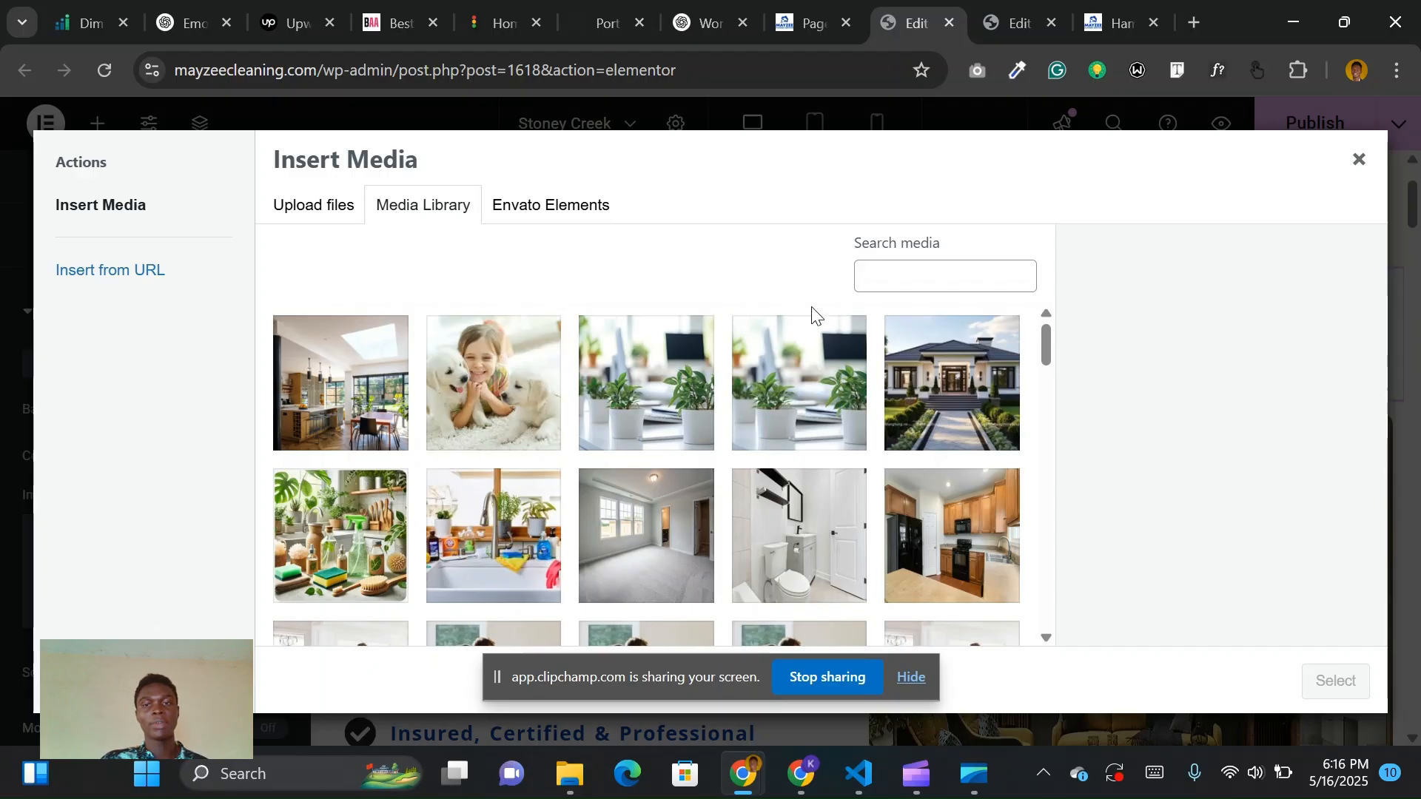
{"action": "left_click", "coordinate": [911, 280]}
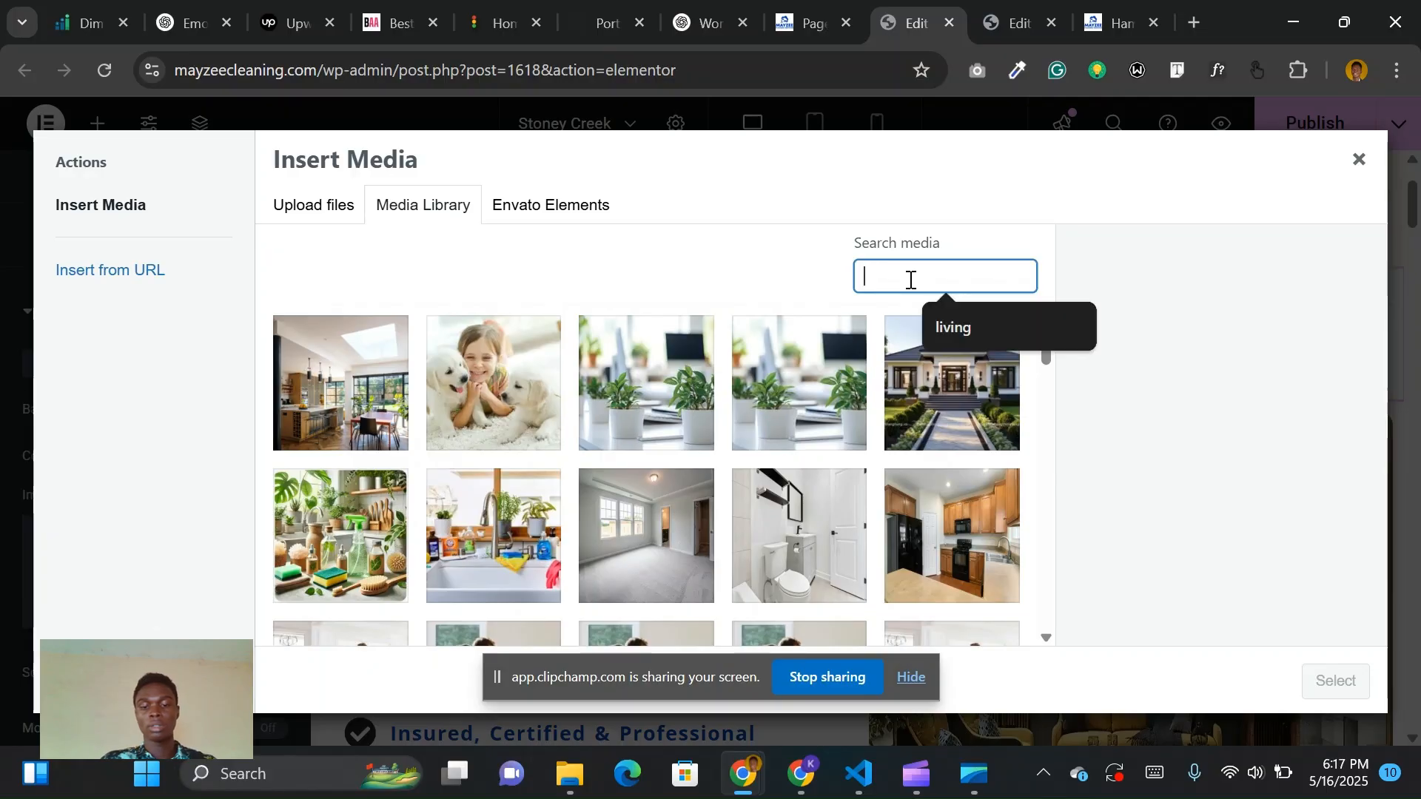
{"action": "type", "text": "li"}
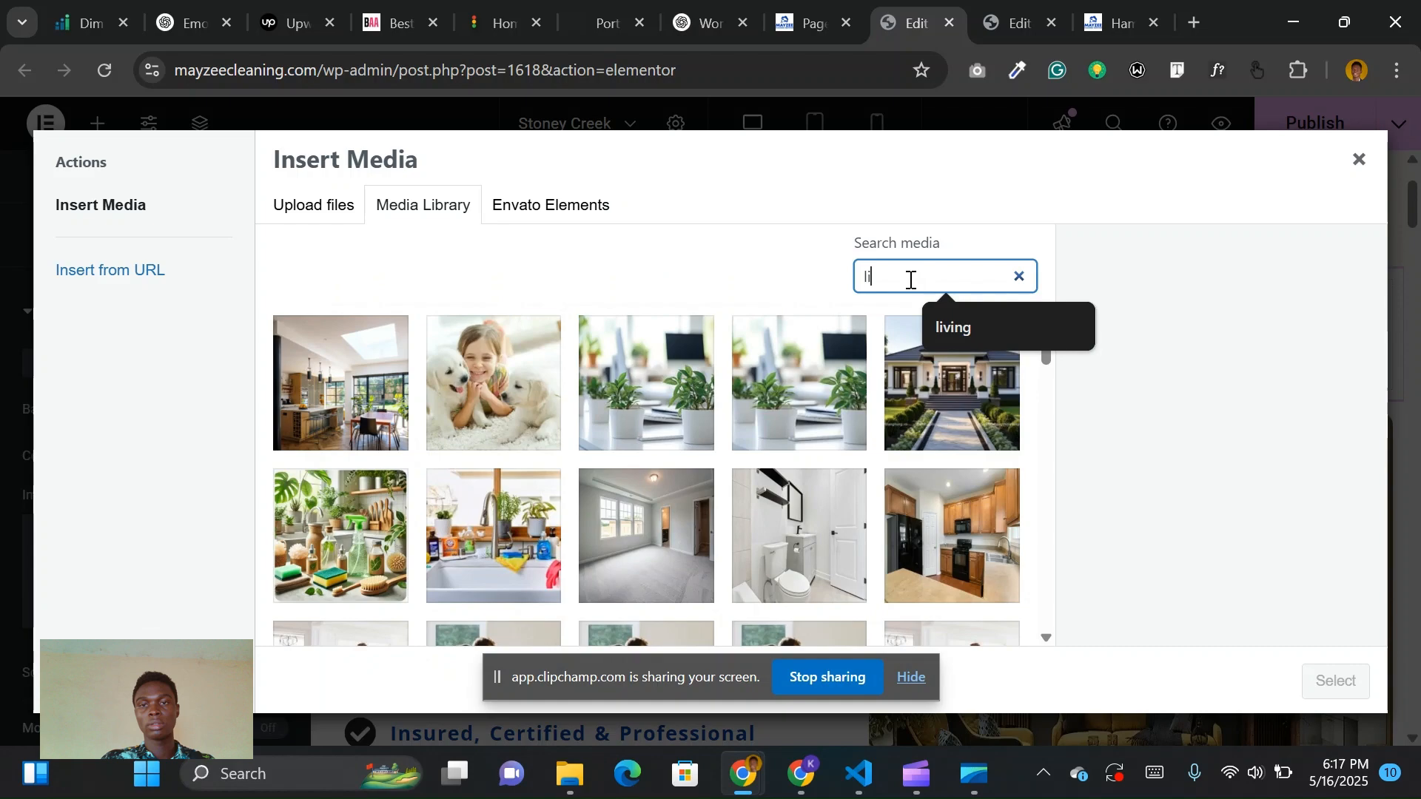
{"action": "type", "text": "ving"}
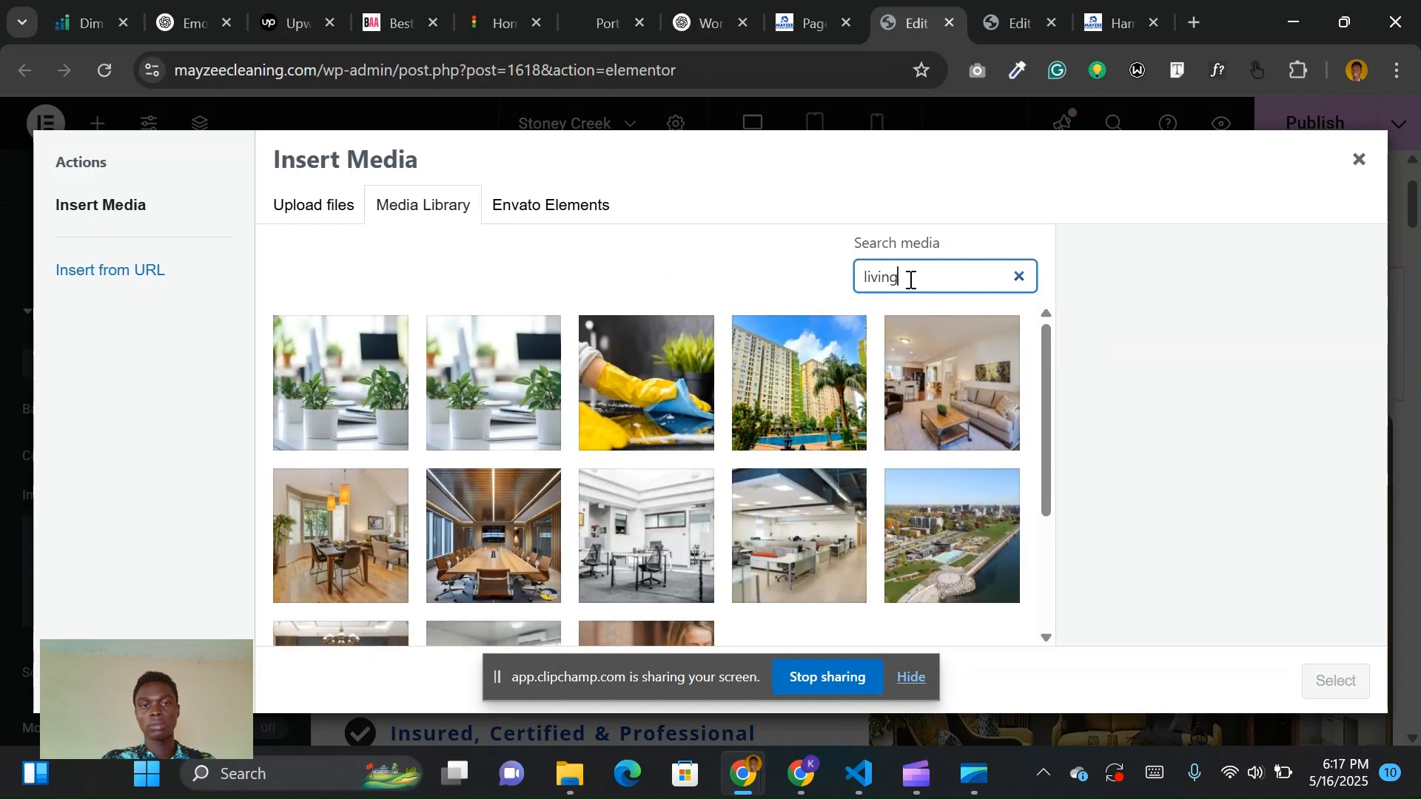
{"action": "type", "text": " roo"}
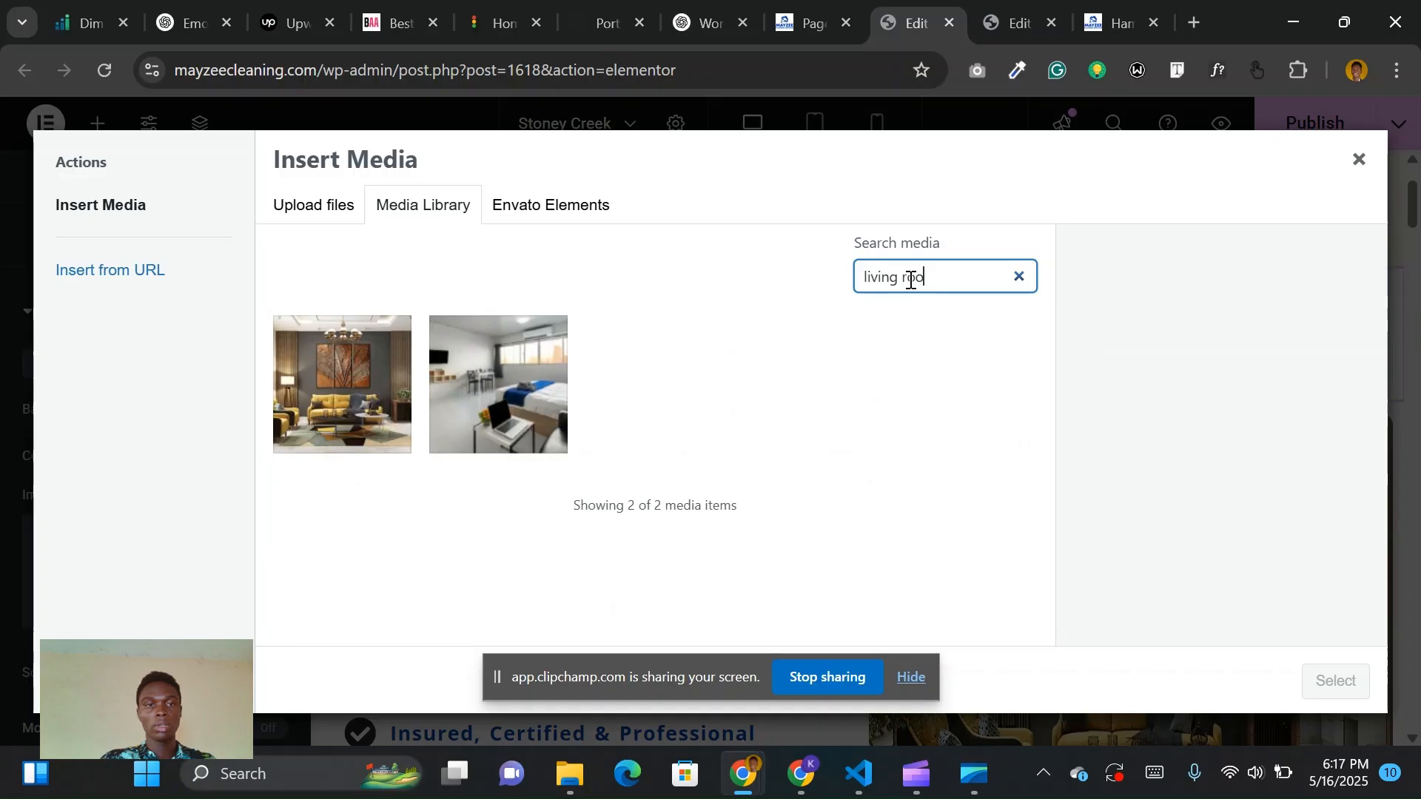
{"action": "left_click", "coordinate": [350, 414]}
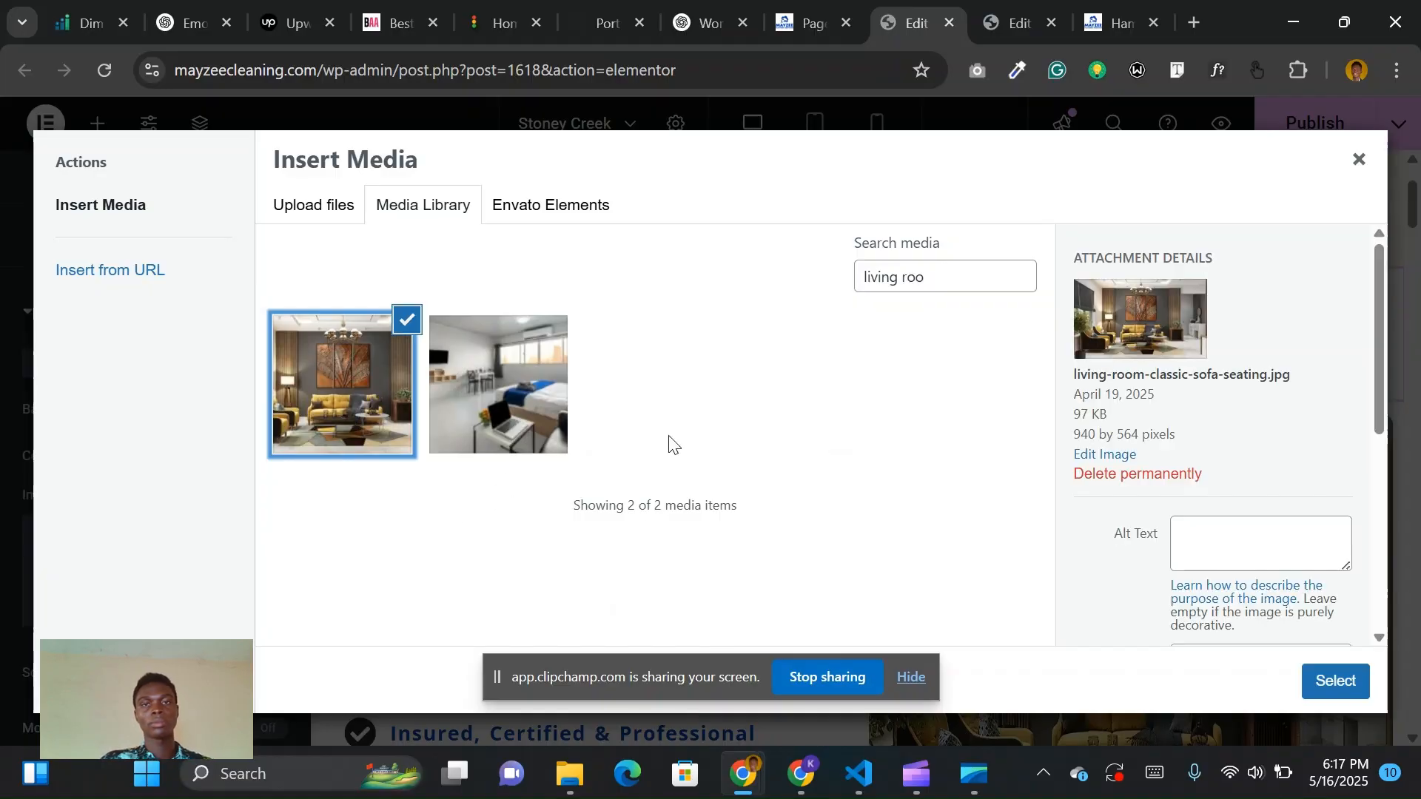
{"action": "left_click", "coordinate": [1323, 687]}
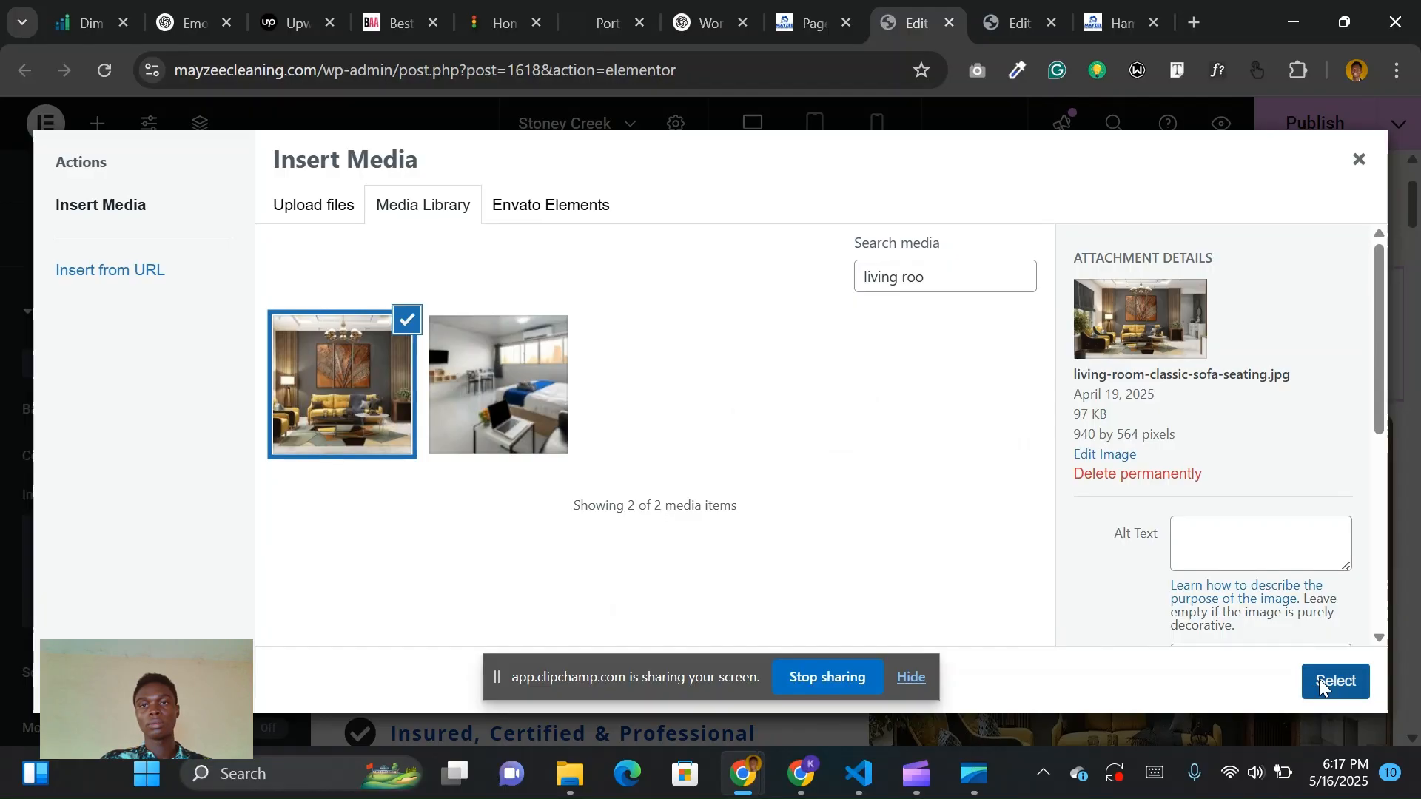
{"action": "left_click", "coordinate": [1321, 683]}
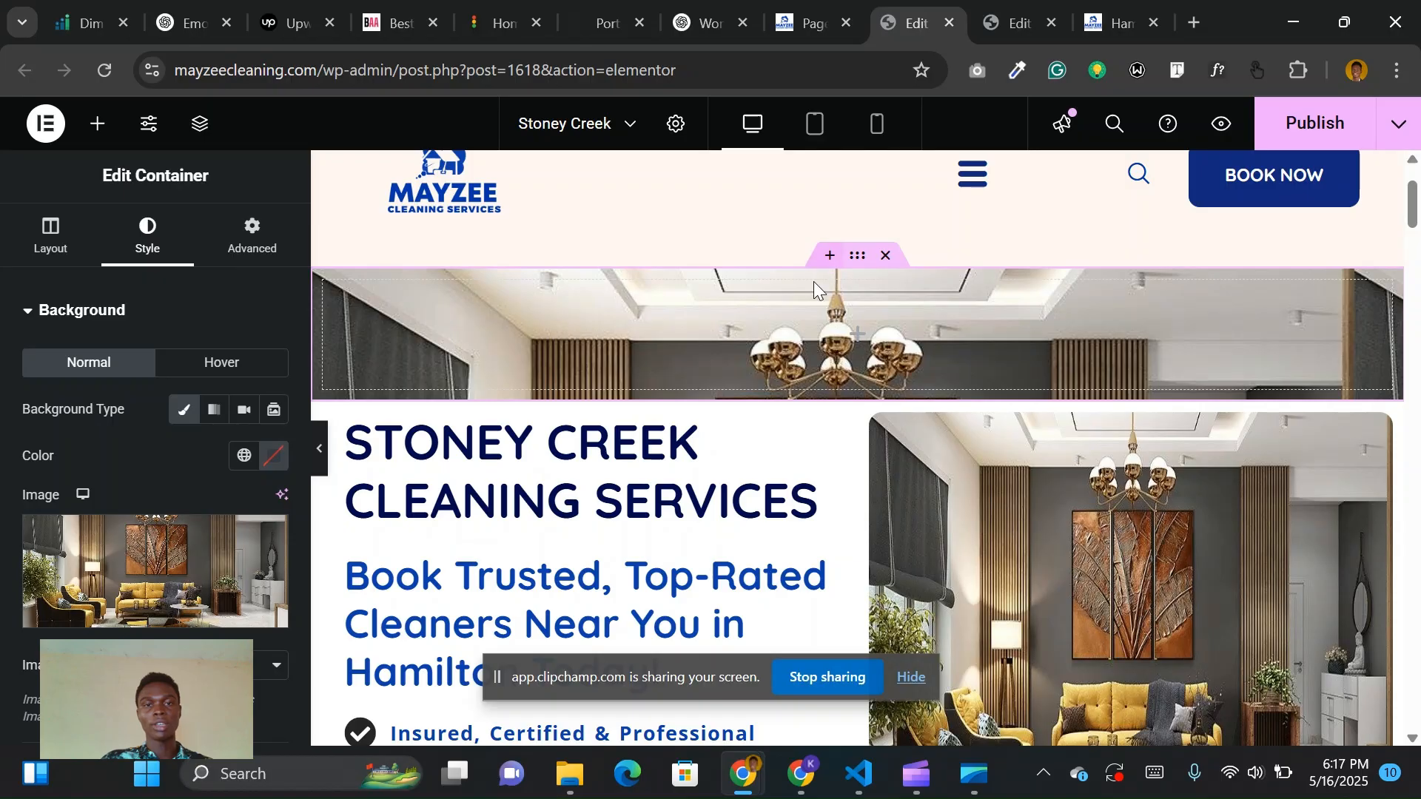
Copy the "STONEY CREEK CLEANING SERVICES" heading from the old hero section into the new container with the background image.
{"action": "scroll", "coordinate": [786, 461], "scroll_direction": "down", "scroll_amount": 2}
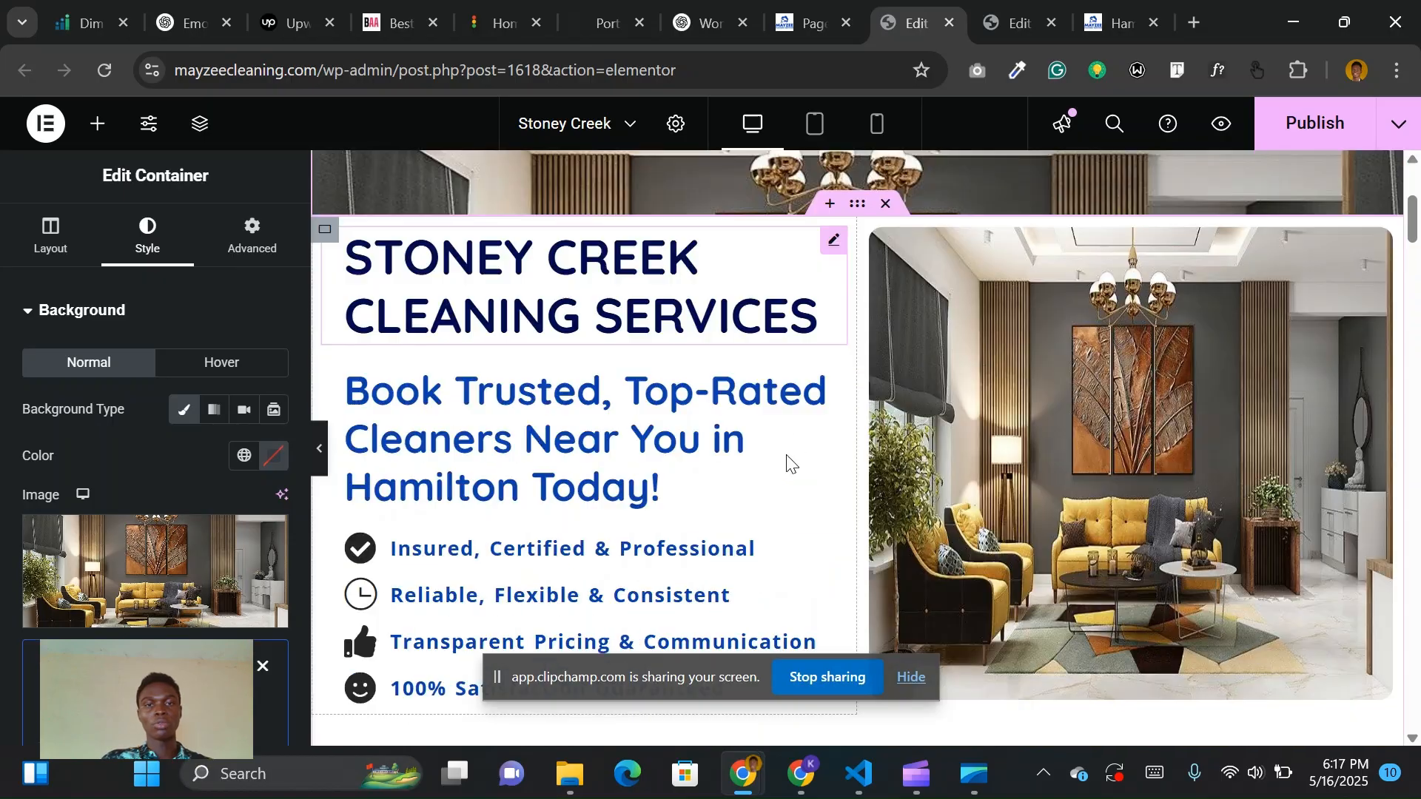
{"action": "scroll", "coordinate": [787, 461], "scroll_direction": "up", "scroll_amount": 3}
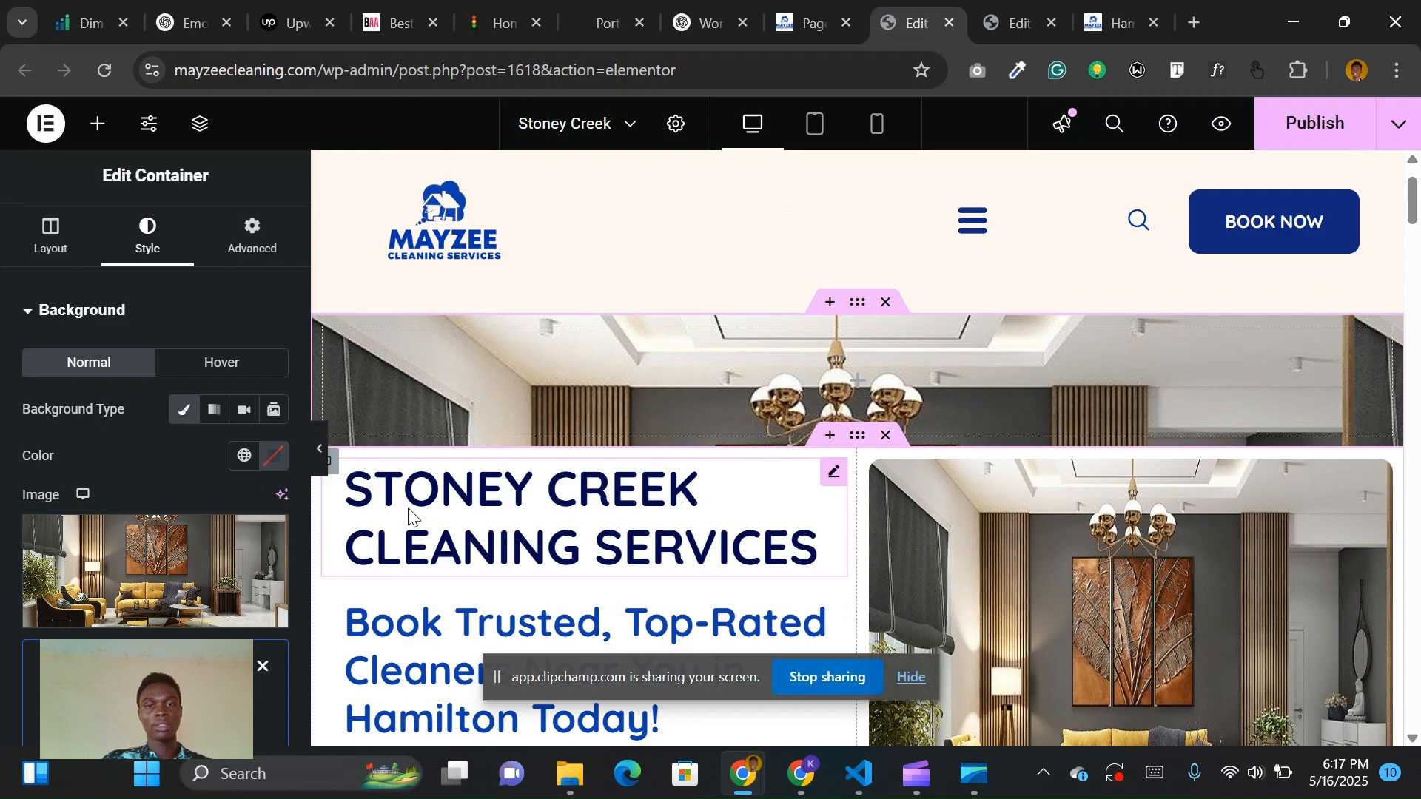
{"action": "scroll", "coordinate": [669, 466], "scroll_direction": "down", "scroll_amount": 1}
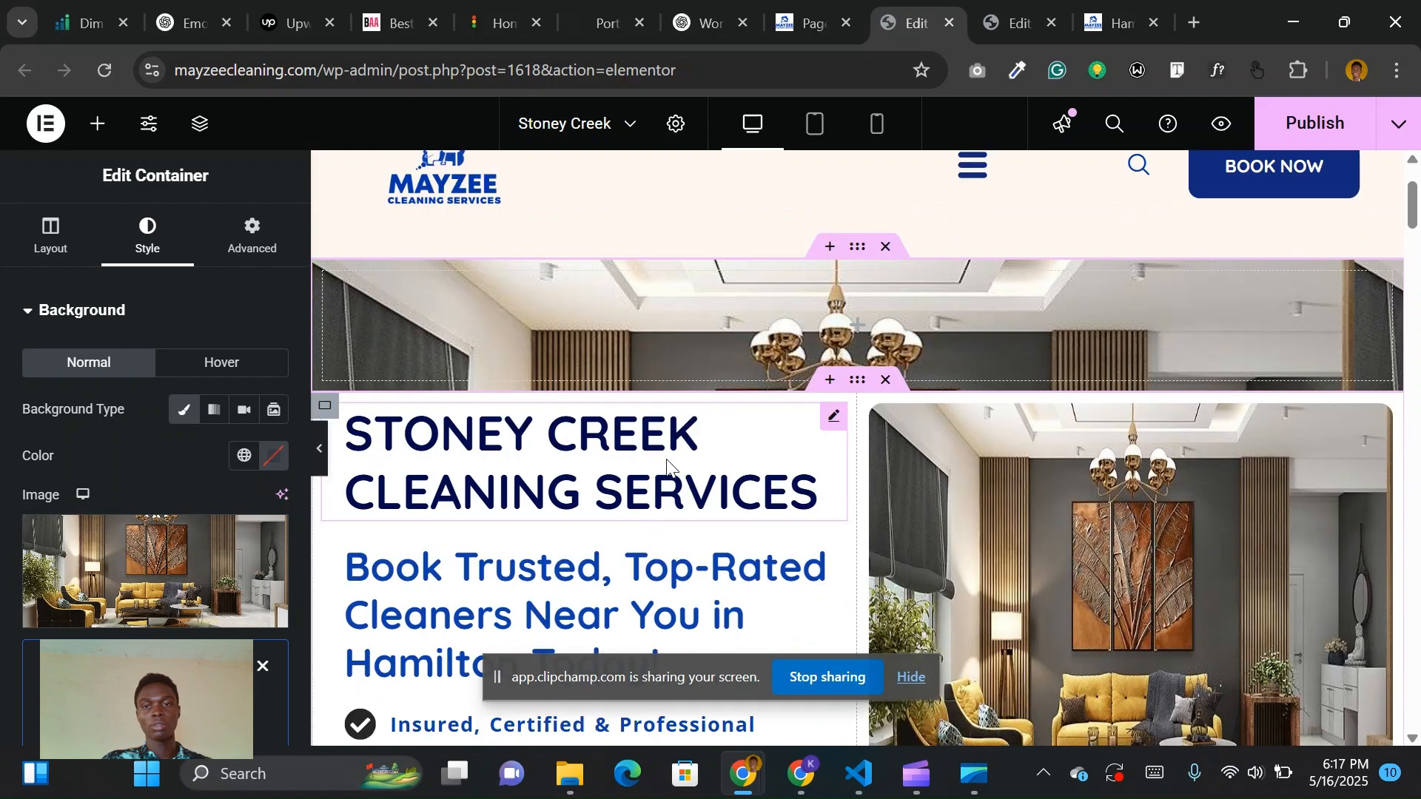
{"action": "right_click", "coordinate": [832, 422]}
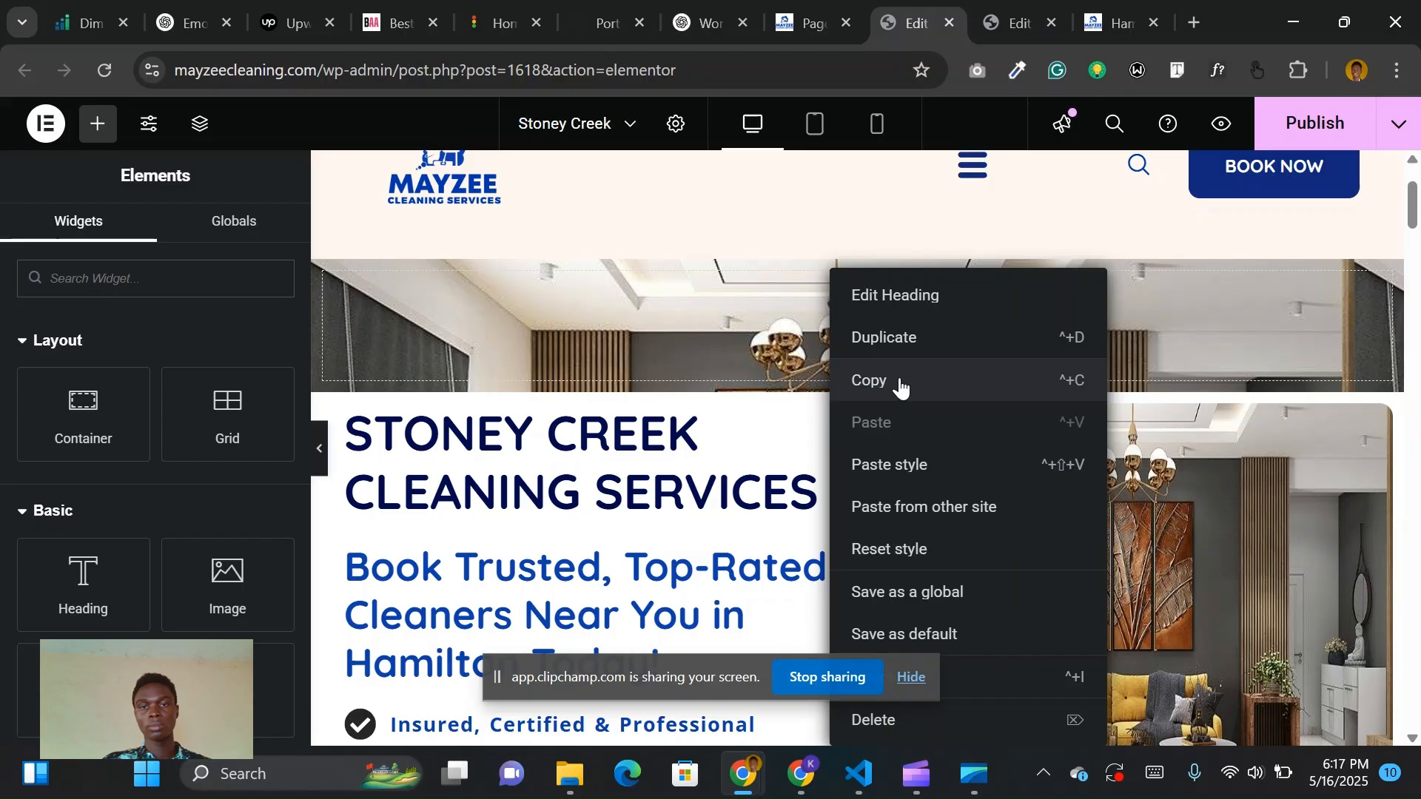
{"action": "left_click", "coordinate": [625, 356]}
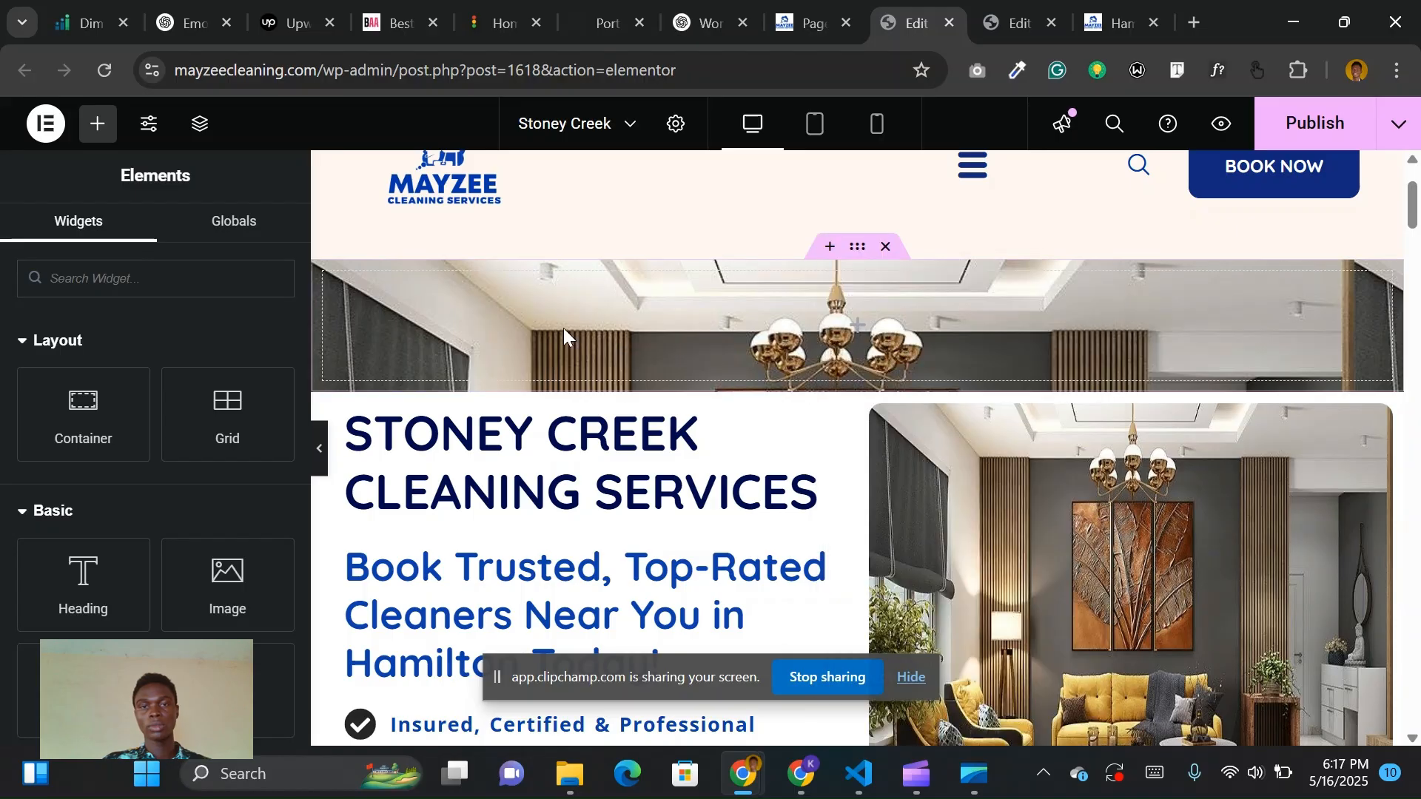
{"action": "right_click", "coordinate": [388, 295]}
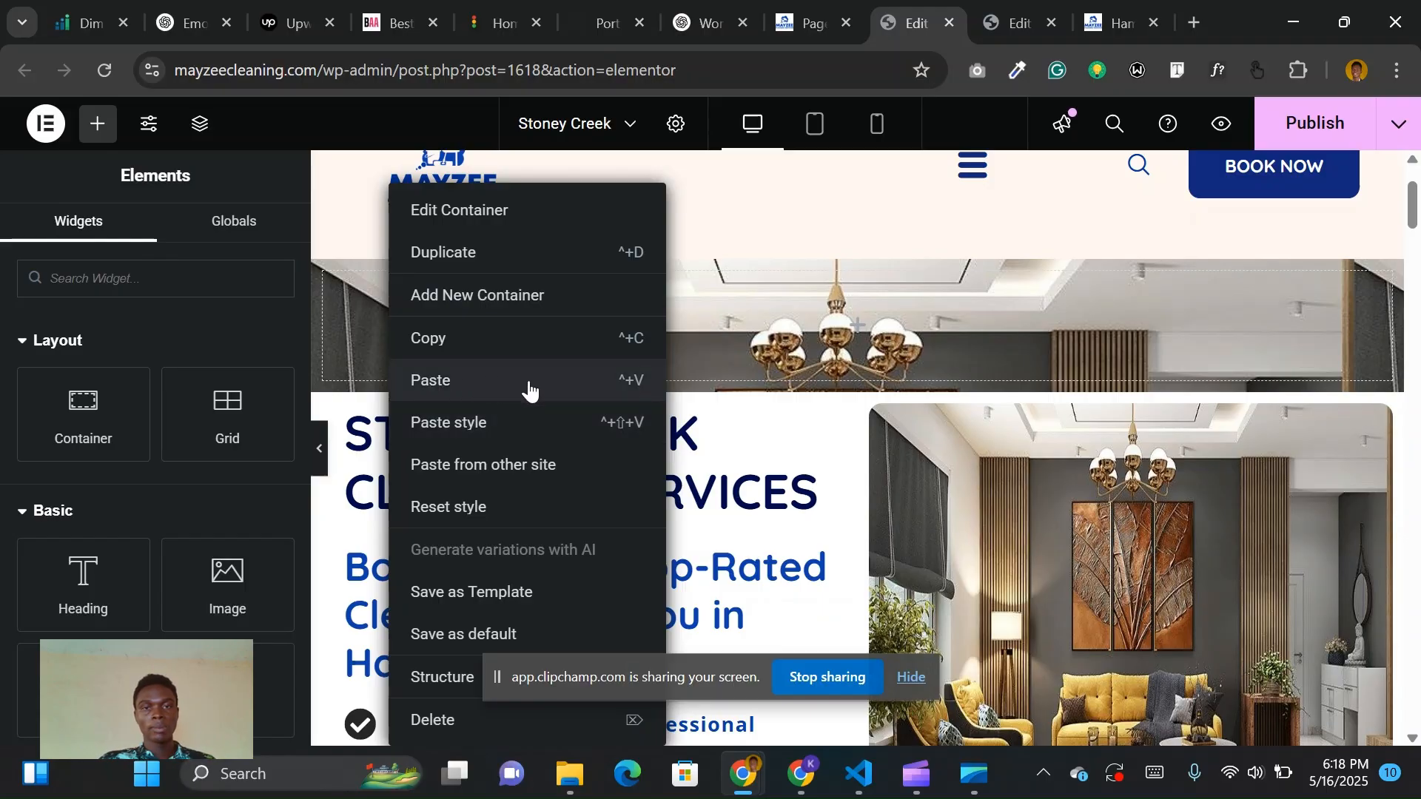
{"action": "left_click", "coordinate": [548, 572]}
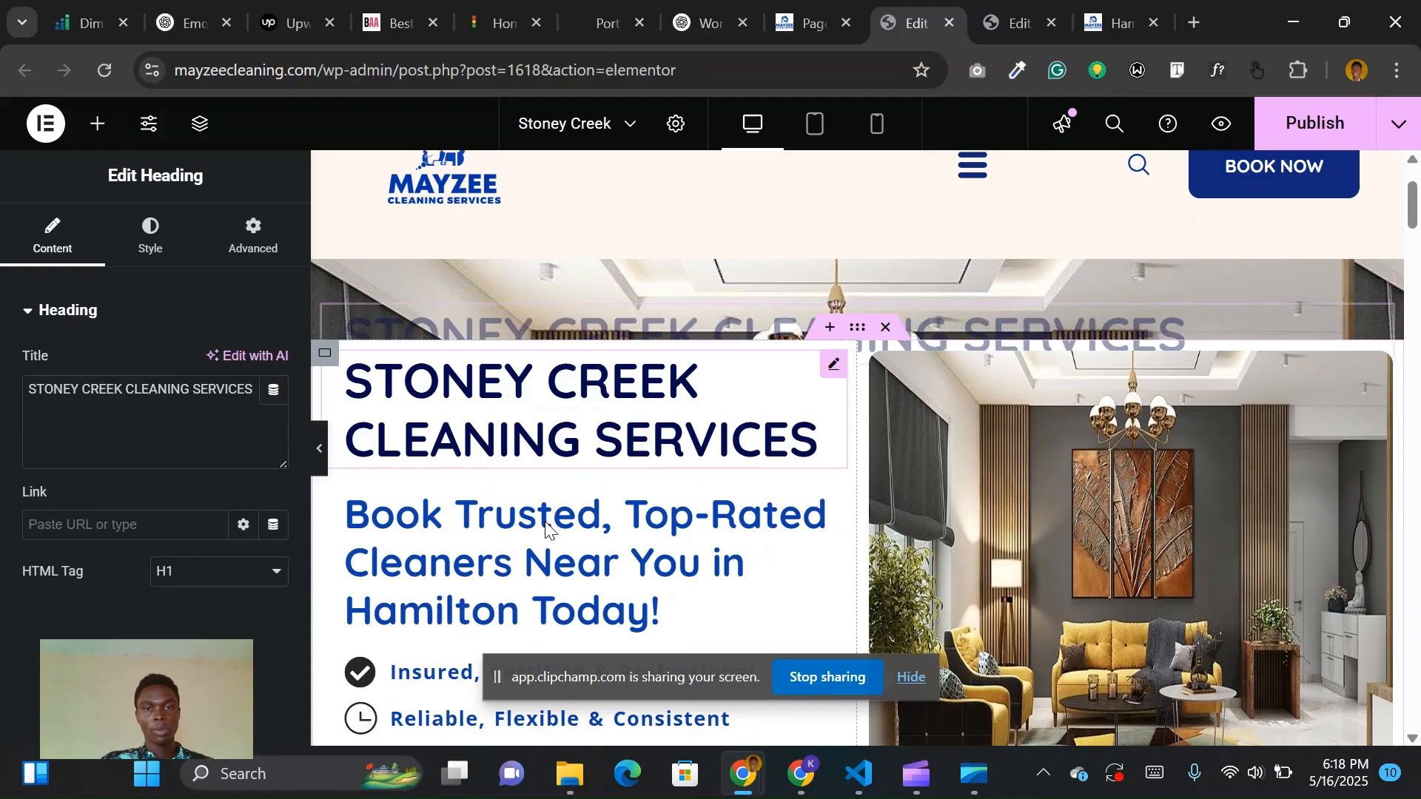
Copy the "Book Trusted, Top-Rated Cleaners Near You in Hamilton Today!" heading into the new container, below the main heading.
{"action": "scroll", "coordinate": [555, 508], "scroll_direction": "down", "scroll_amount": 2}
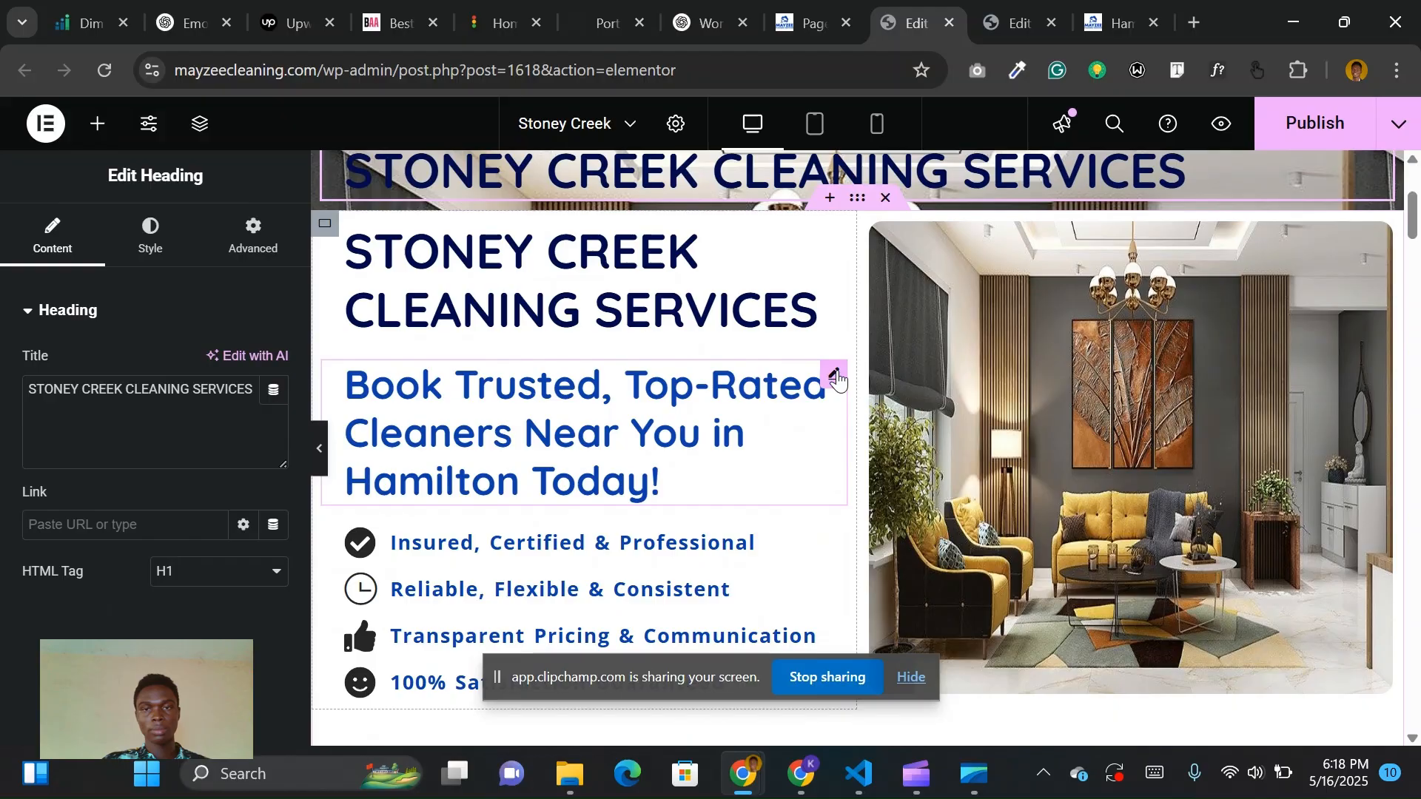
{"action": "right_click", "coordinate": [837, 379]}
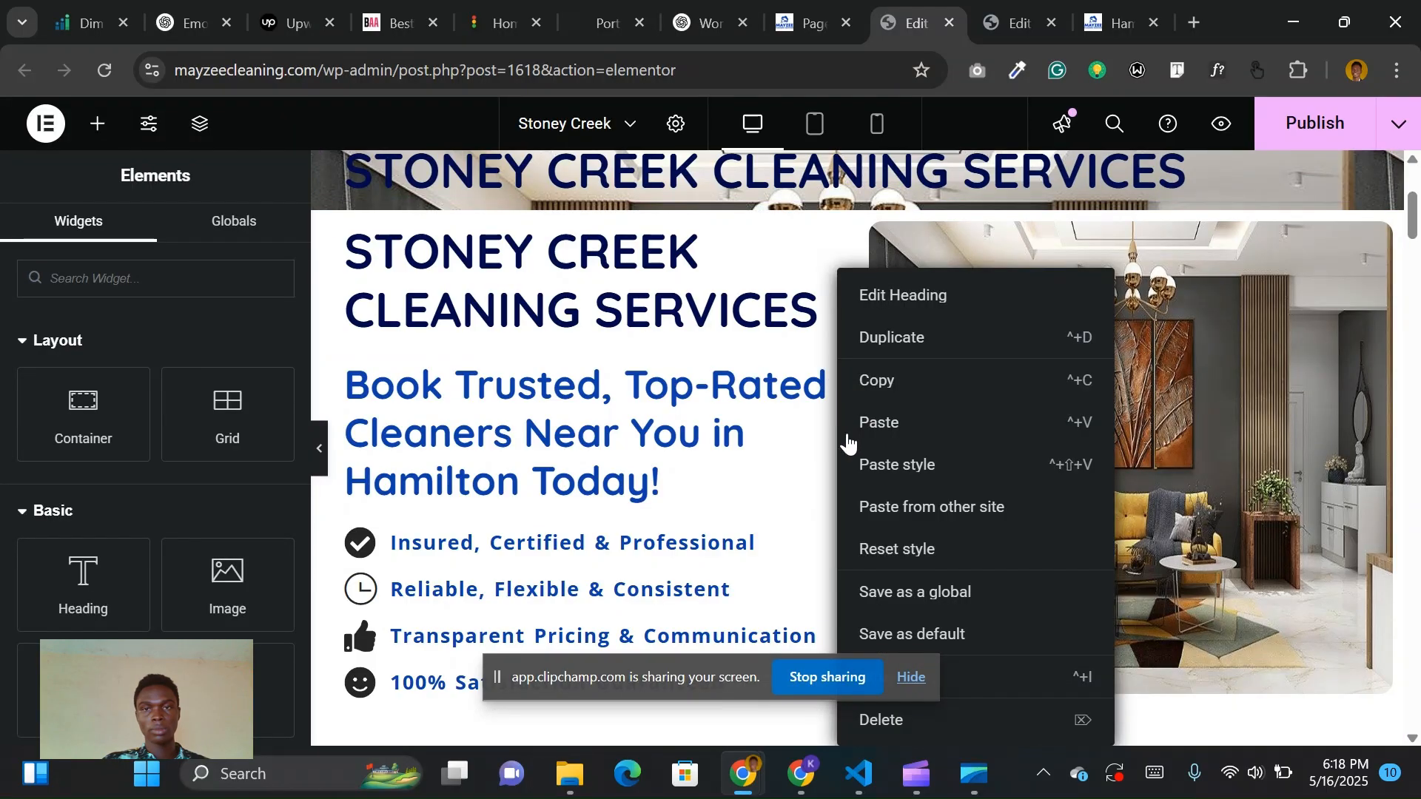
{"action": "left_click", "coordinate": [891, 383]}
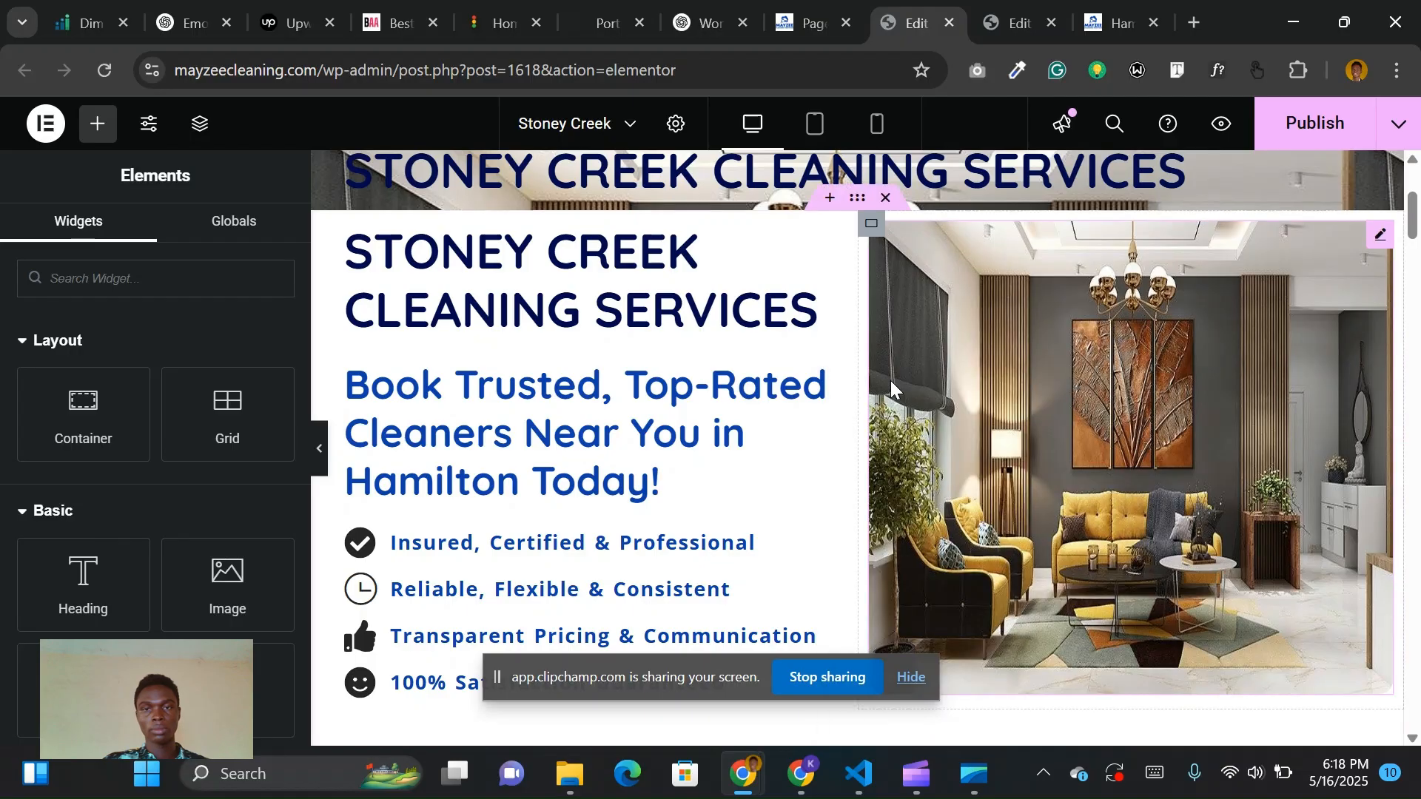
{"action": "scroll", "coordinate": [512, 301], "scroll_direction": "up", "scroll_amount": 2}
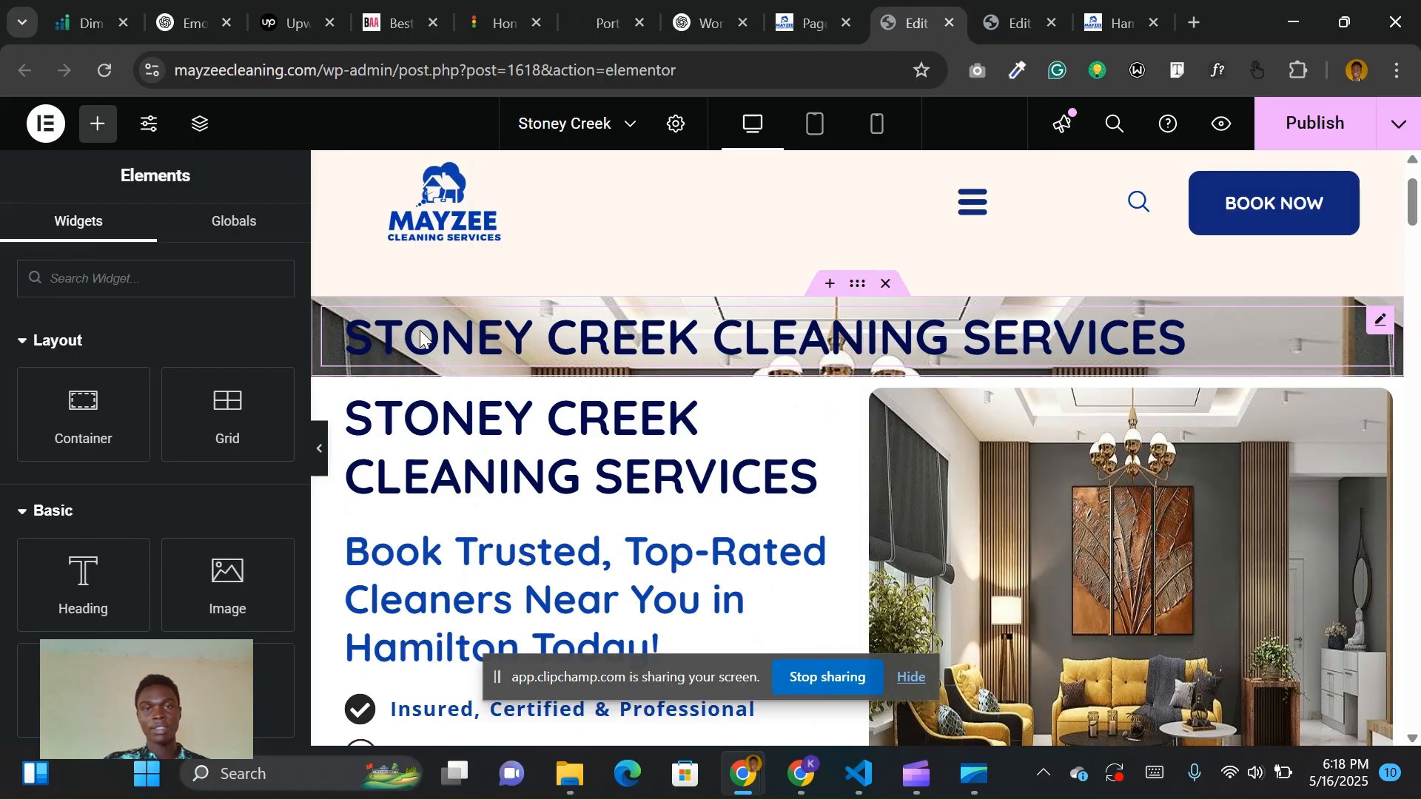
{"action": "right_click", "coordinate": [356, 376]}
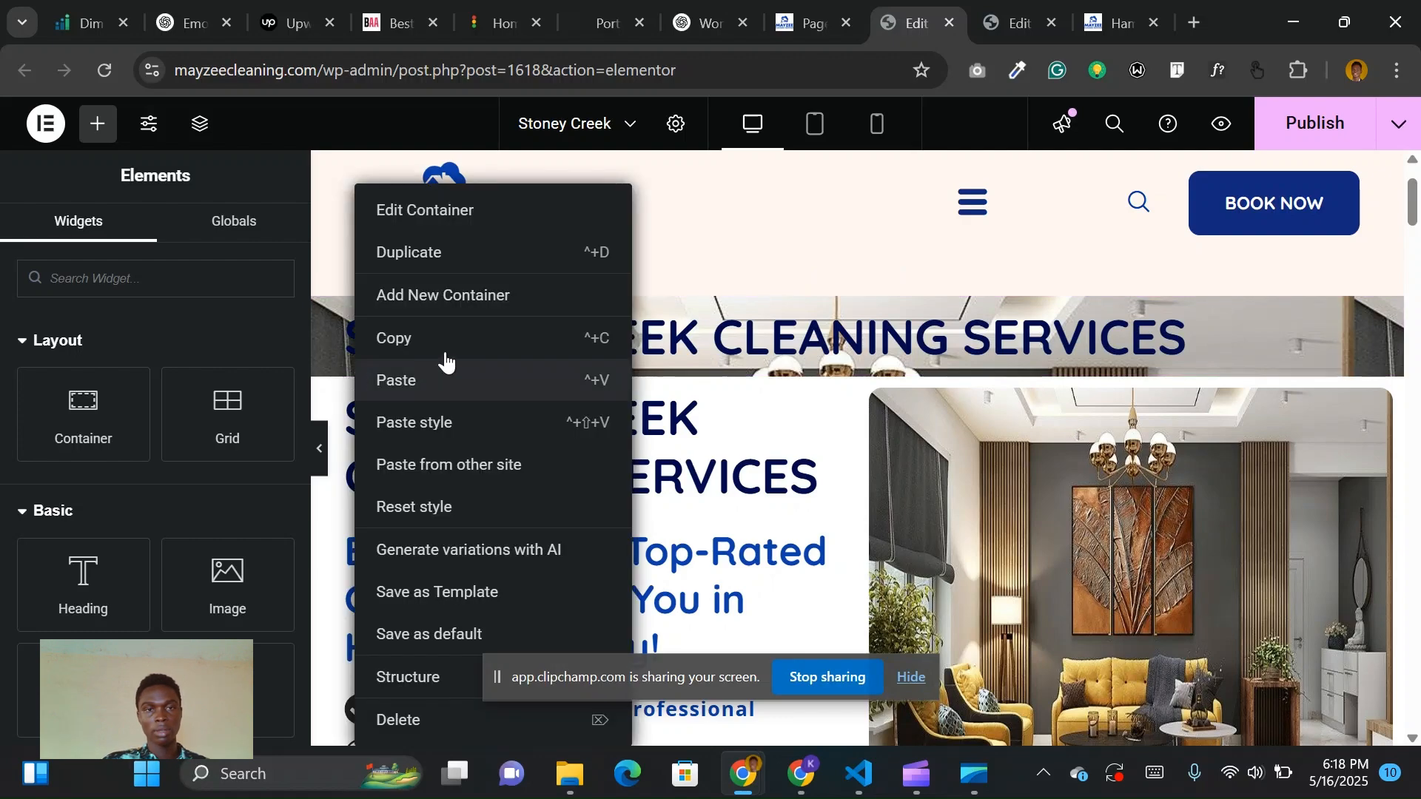
{"action": "left_click", "coordinate": [454, 397]}
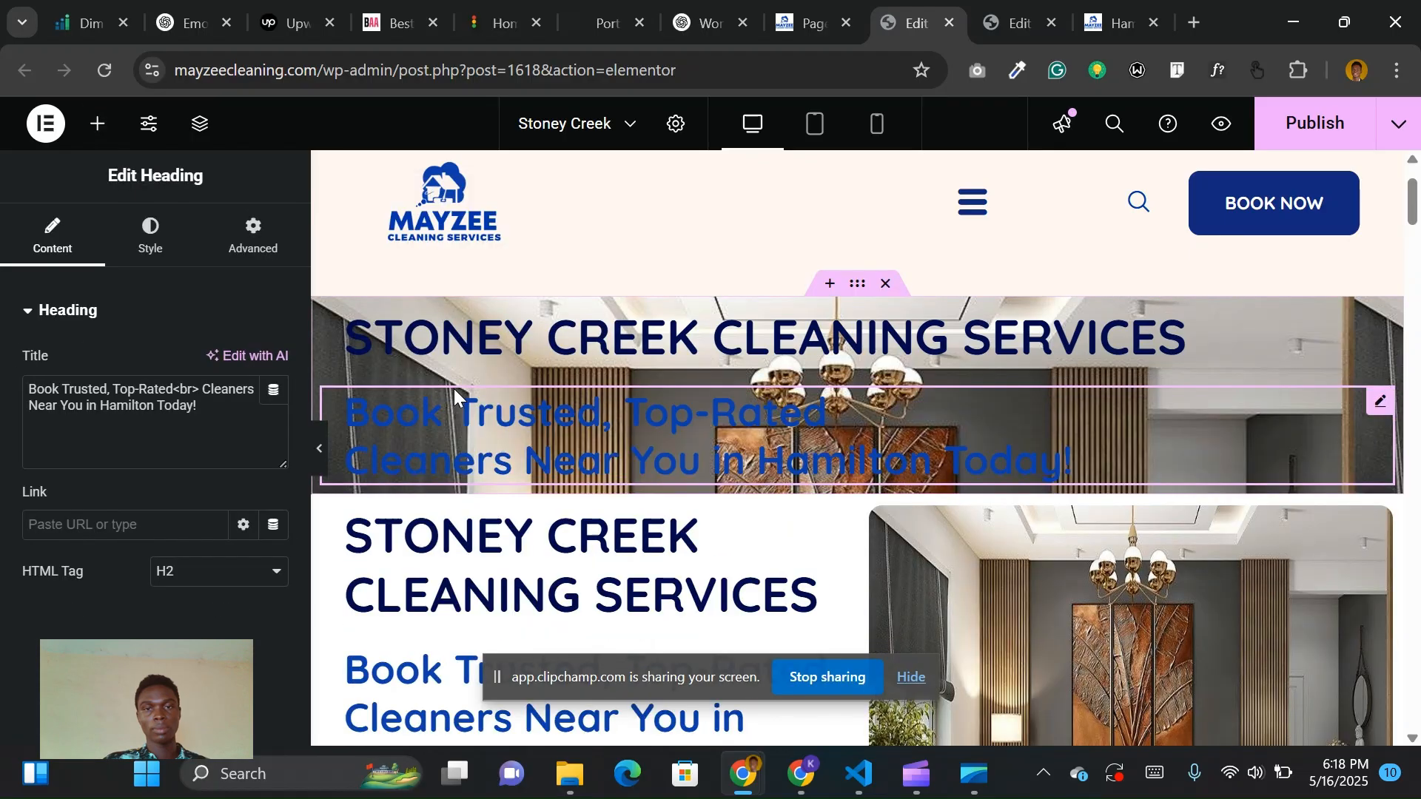
Copy the four-item icon list from the old hero section into the new container, below the two headings.
{"action": "scroll", "coordinate": [588, 551], "scroll_direction": "down", "scroll_amount": 3}
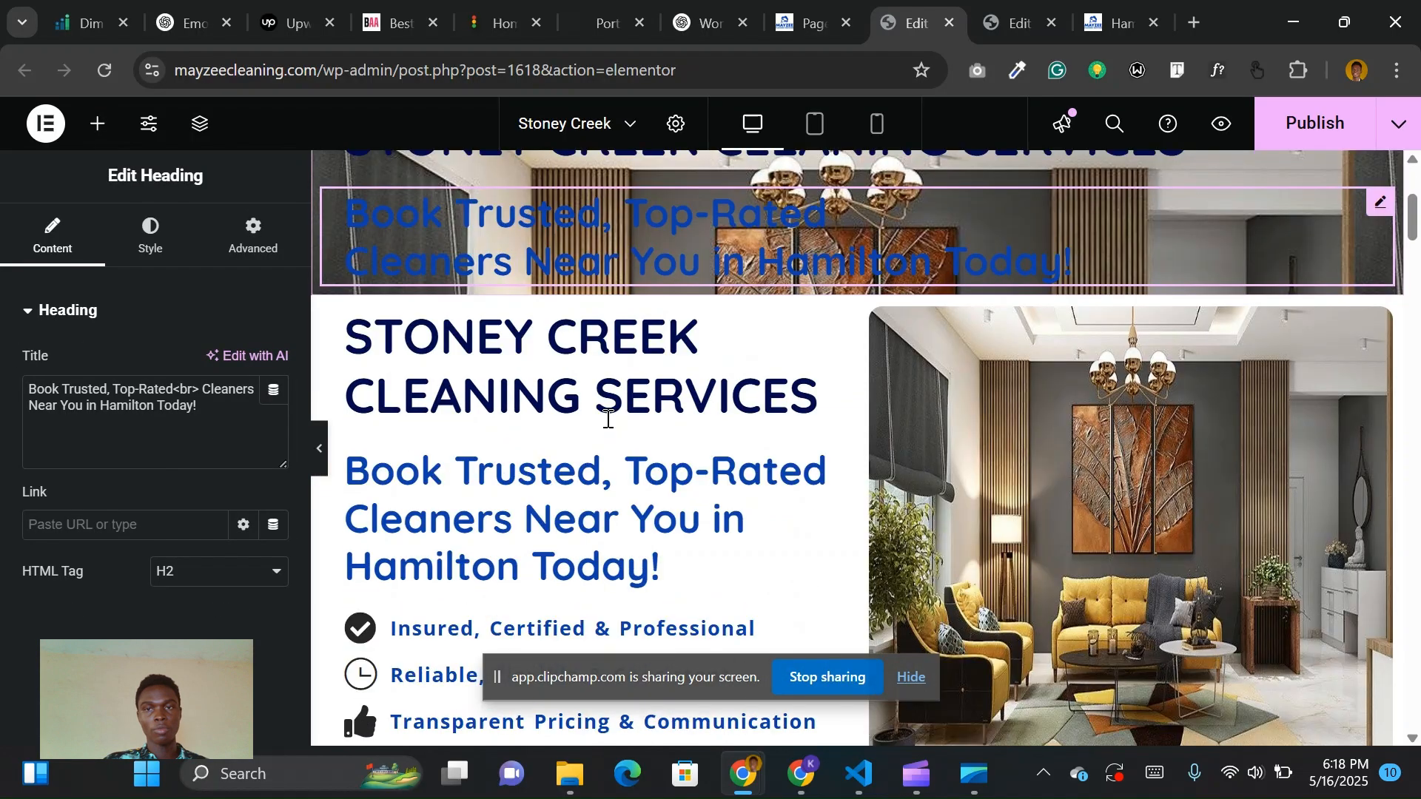
{"action": "scroll", "coordinate": [541, 551], "scroll_direction": "down", "scroll_amount": 4}
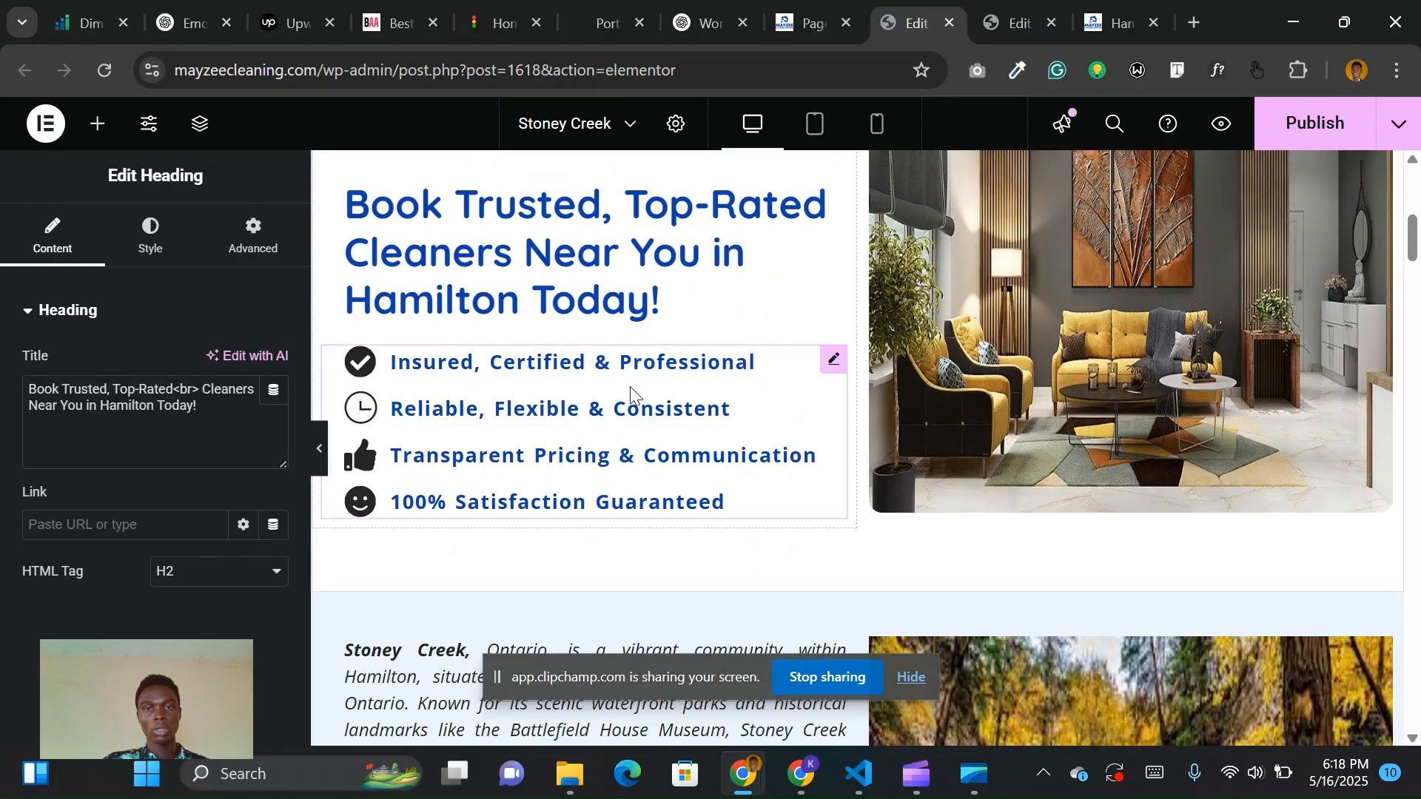
{"action": "right_click", "coordinate": [837, 370]}
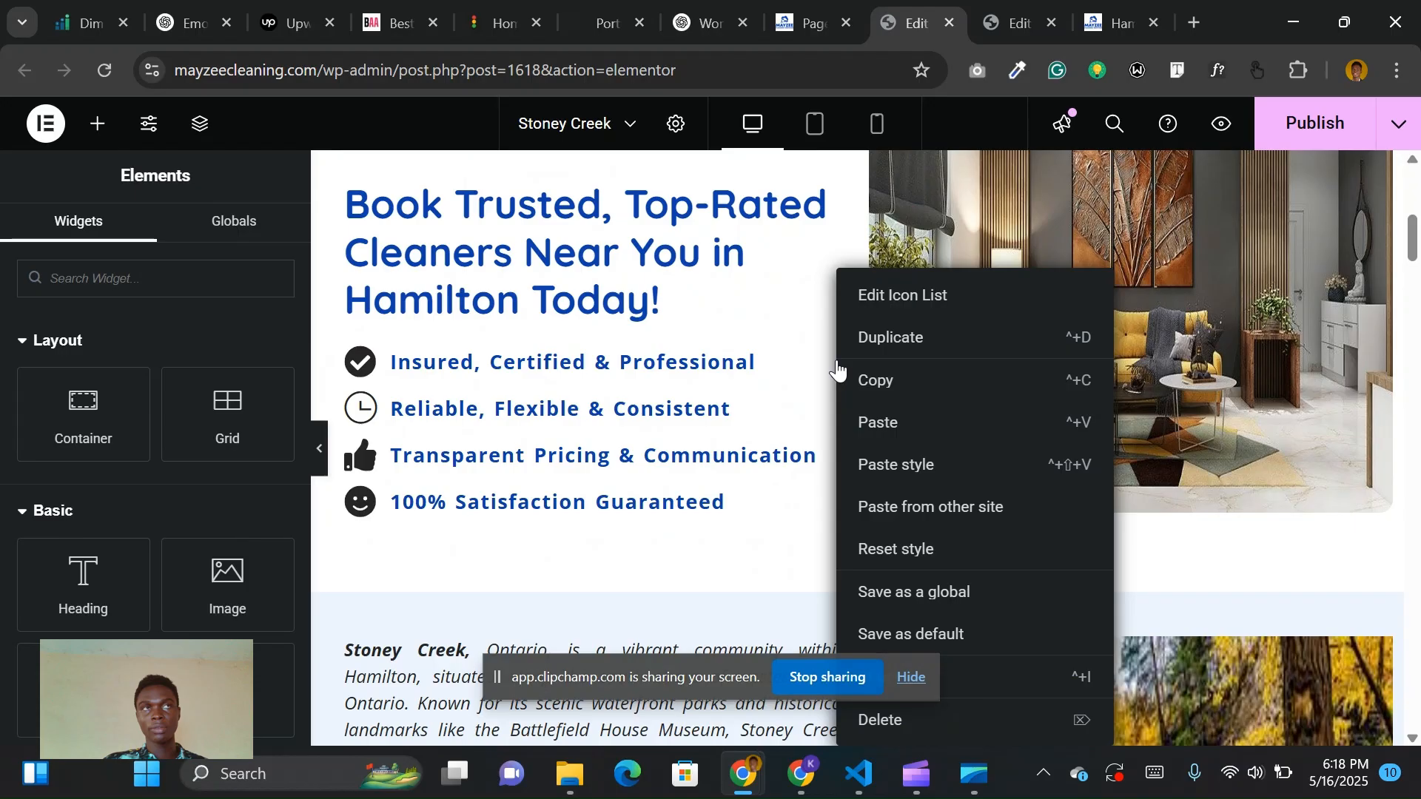
{"action": "left_click", "coordinate": [897, 386]}
{"action": "scroll", "coordinate": [655, 330], "scroll_direction": "up", "scroll_amount": 5}
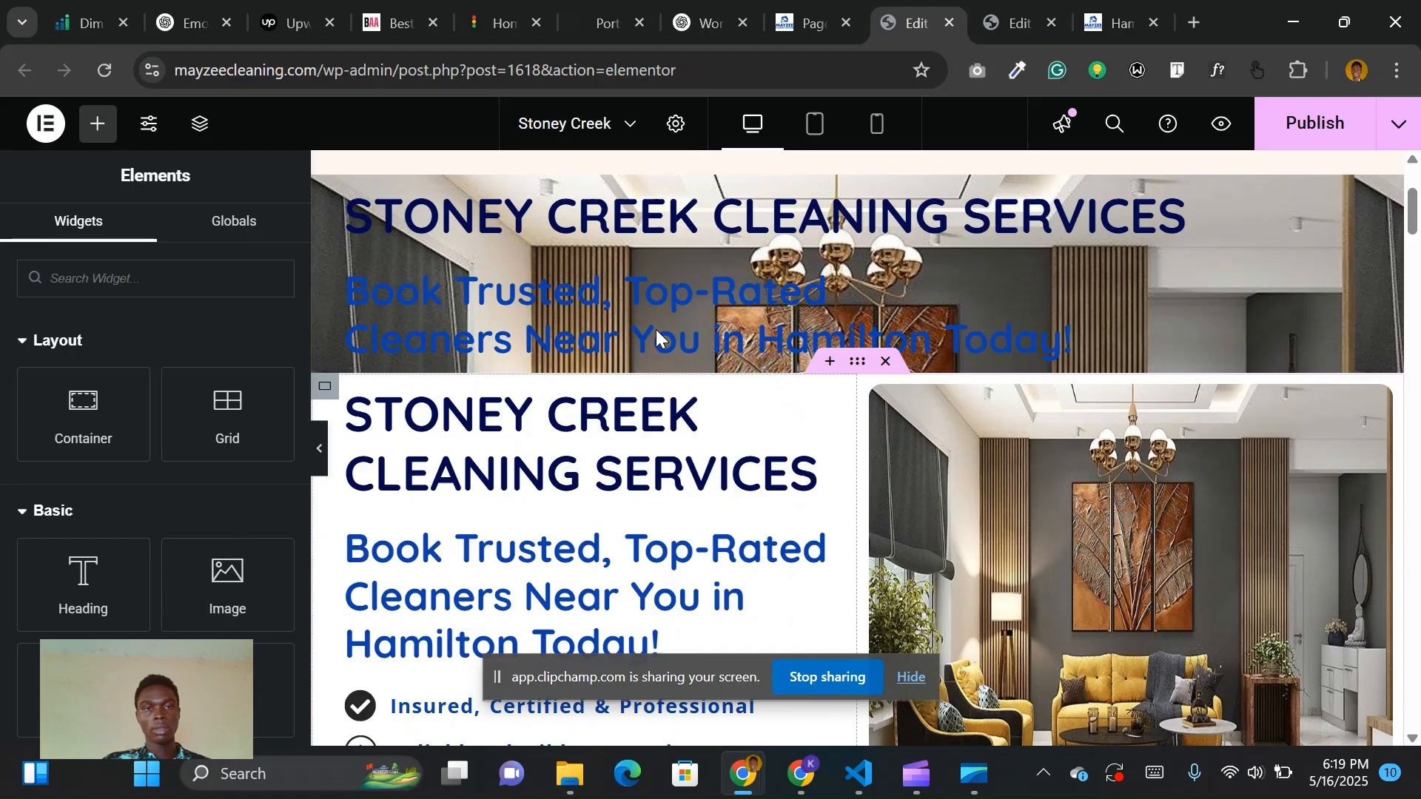
{"action": "right_click", "coordinate": [363, 374]}
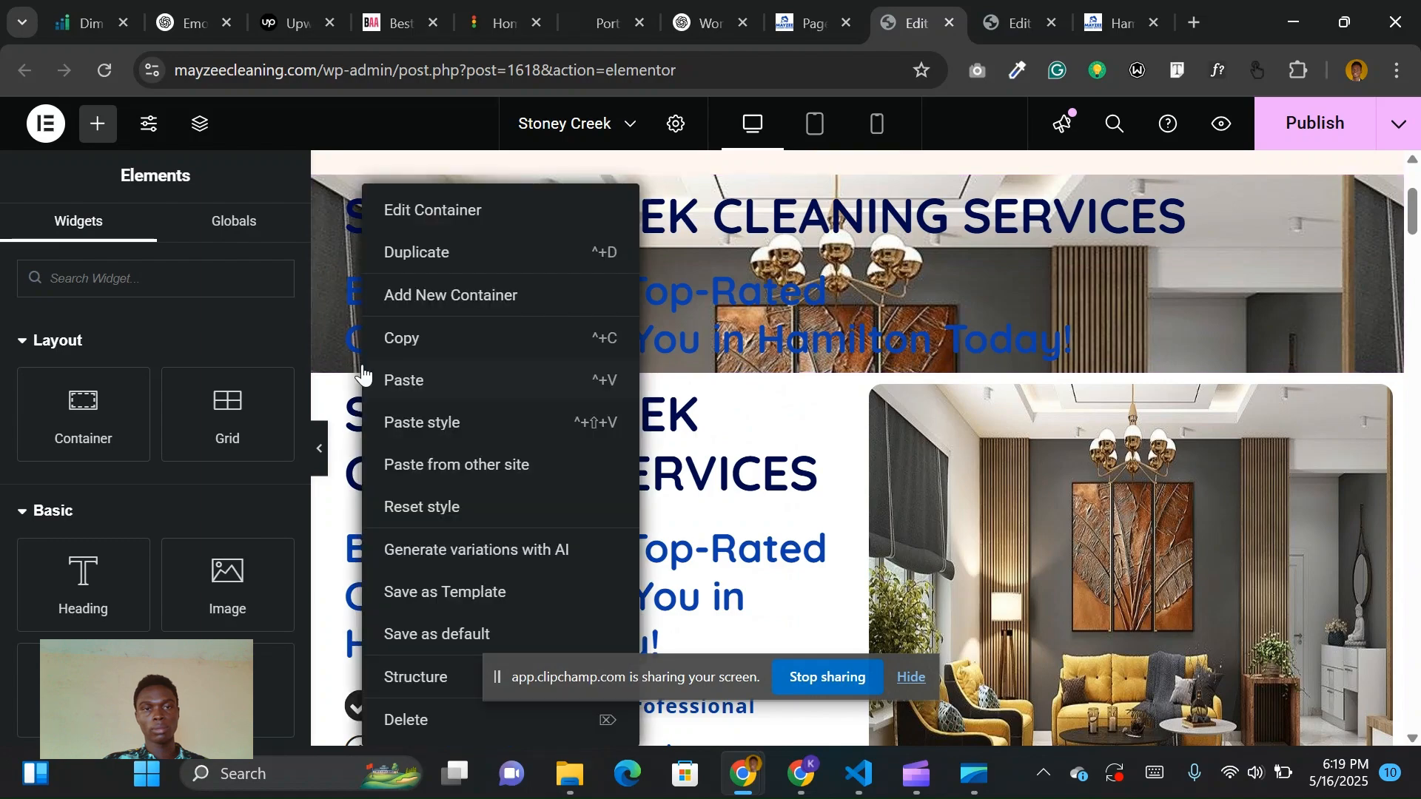
{"action": "left_click", "coordinate": [453, 380]}
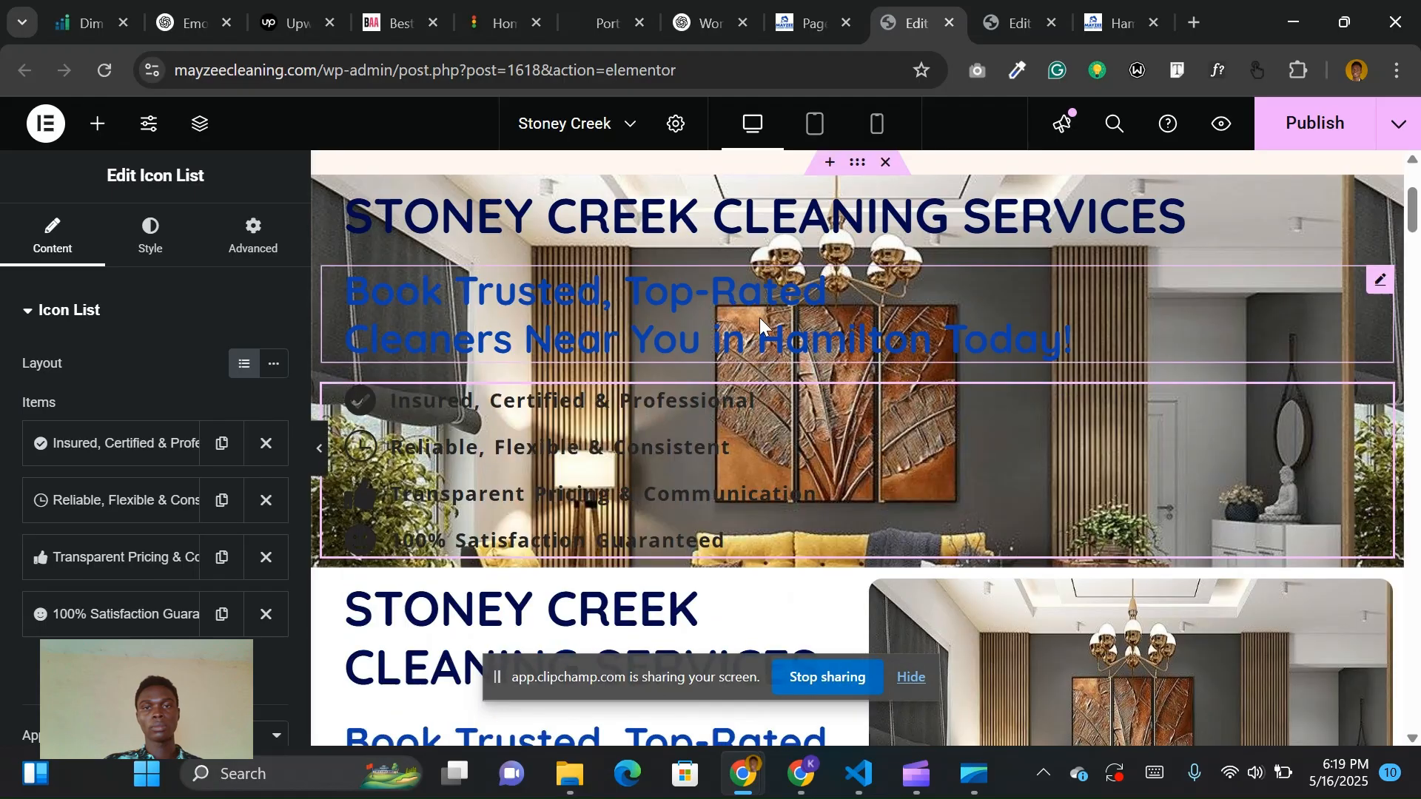
Insert a <br> line break after "CLEANING" in the new container's "STONEY CREEK CLEANING SERVICES" heading.
{"action": "scroll", "coordinate": [730, 361], "scroll_direction": "up", "scroll_amount": 1}
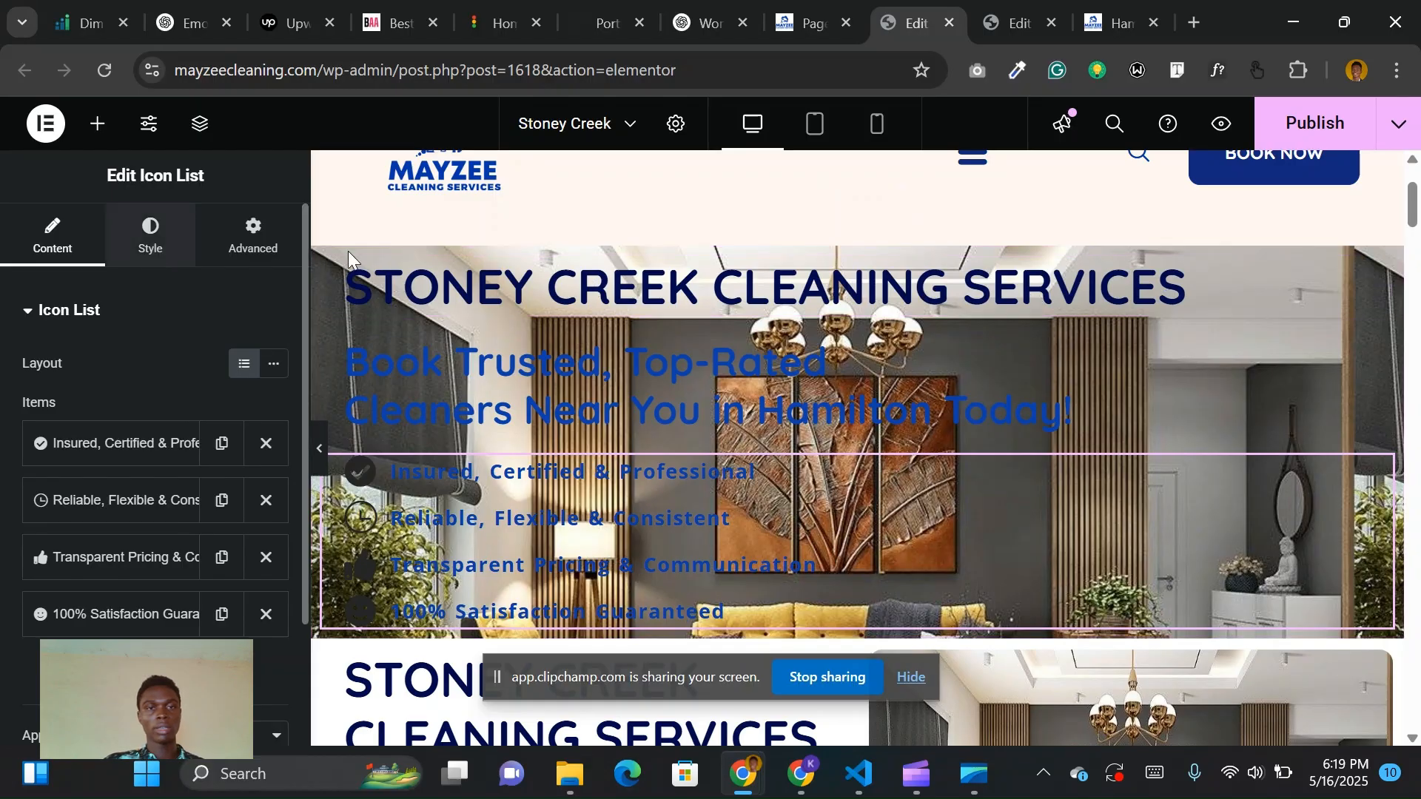
{"action": "left_click", "coordinate": [454, 299]}
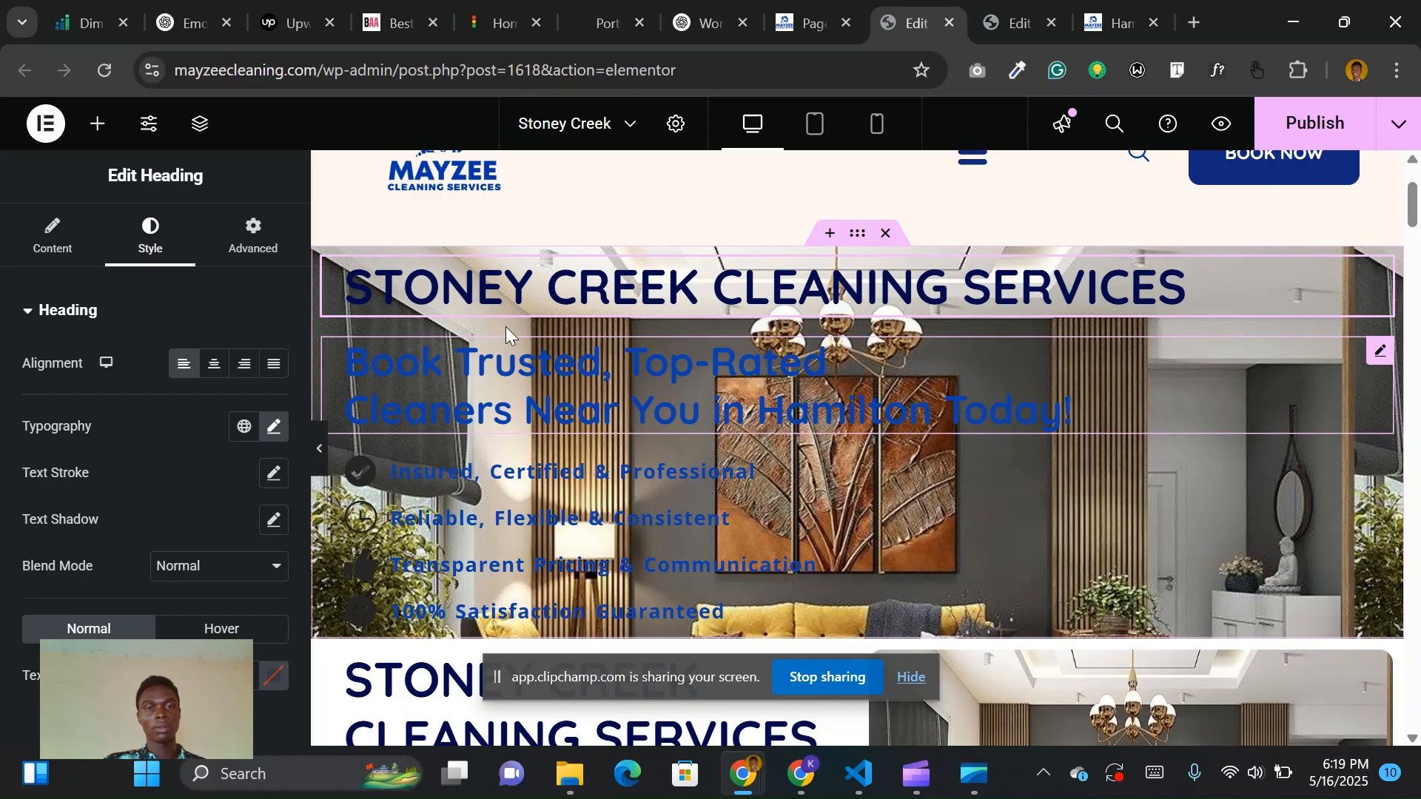
{"action": "left_click", "coordinate": [481, 427]}
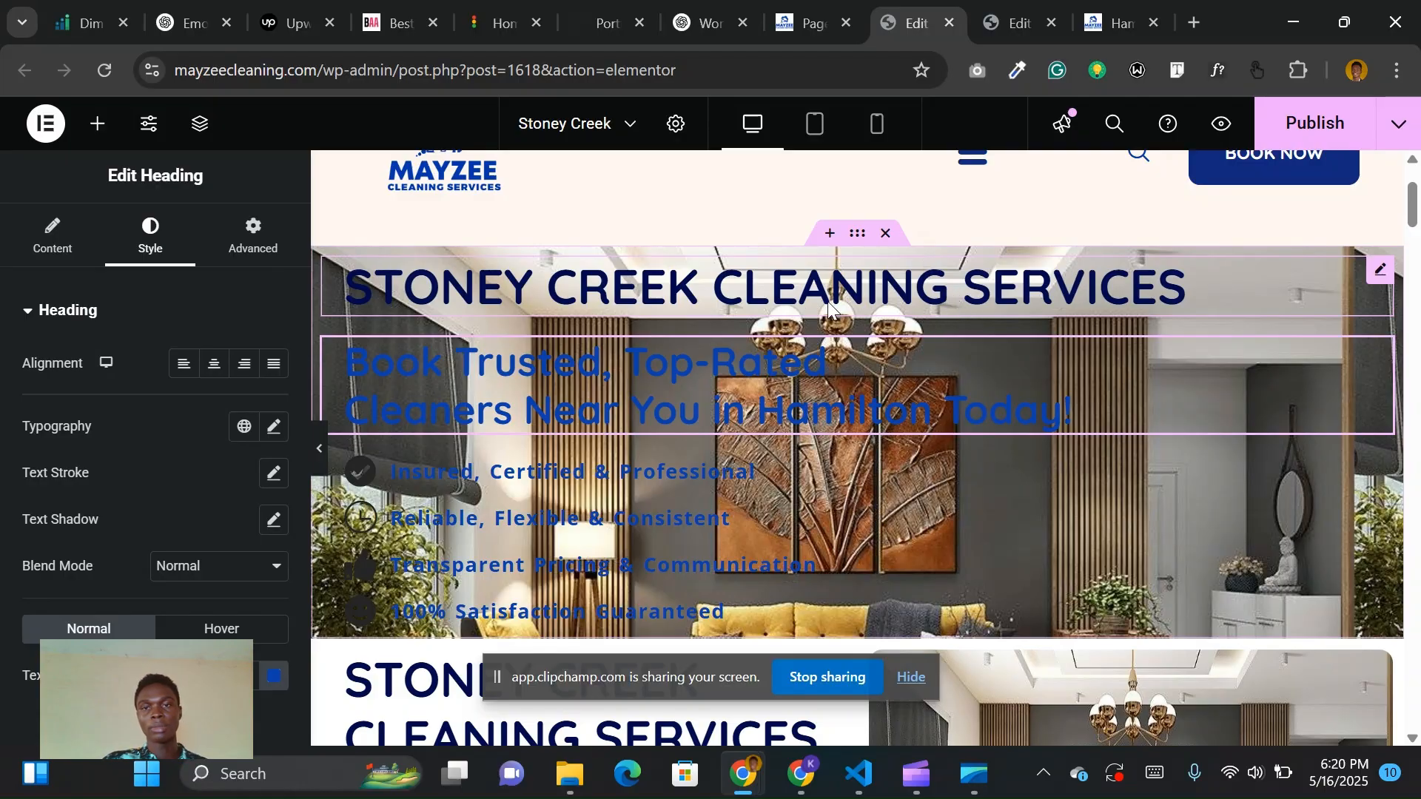
{"action": "left_click", "coordinate": [947, 300]}
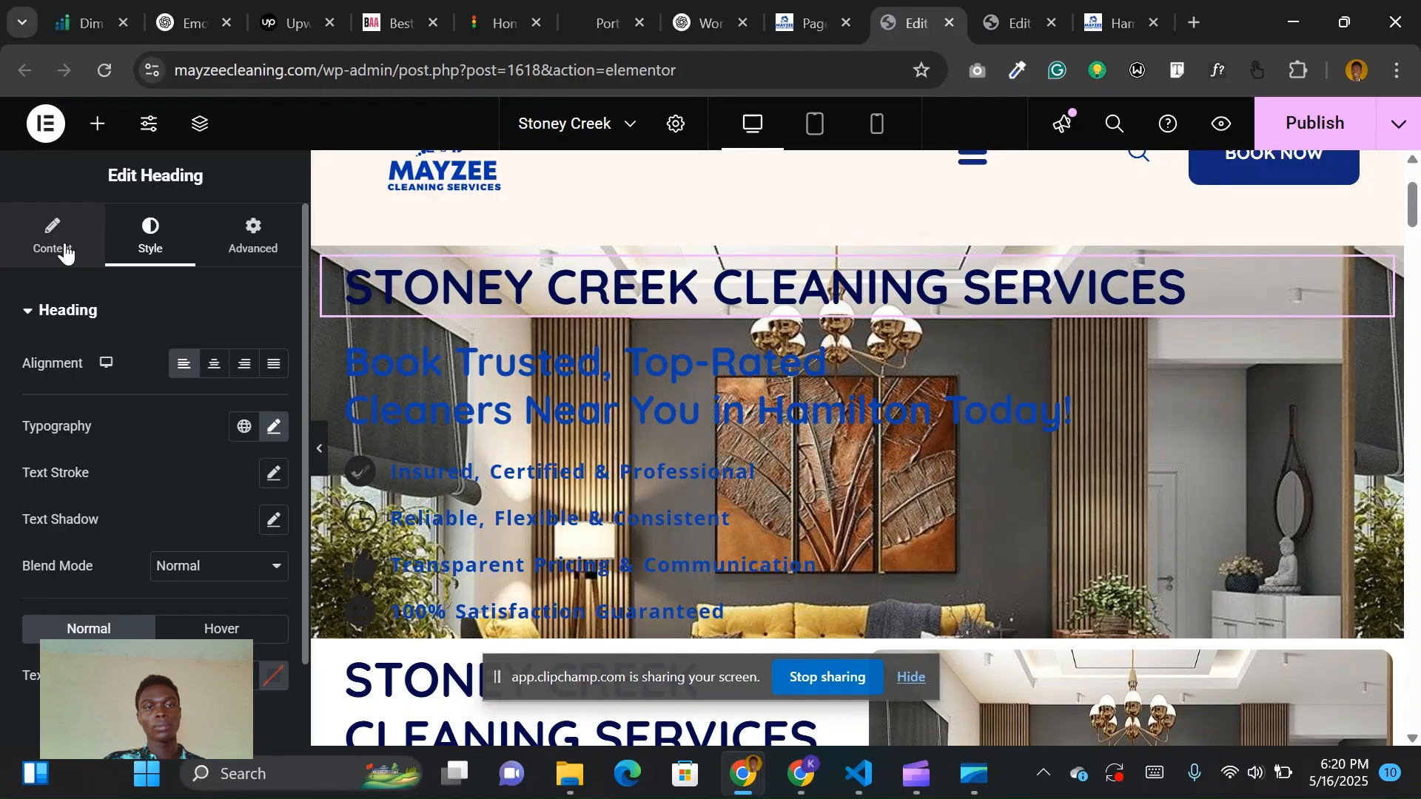
{"action": "left_click", "coordinate": [65, 252]}
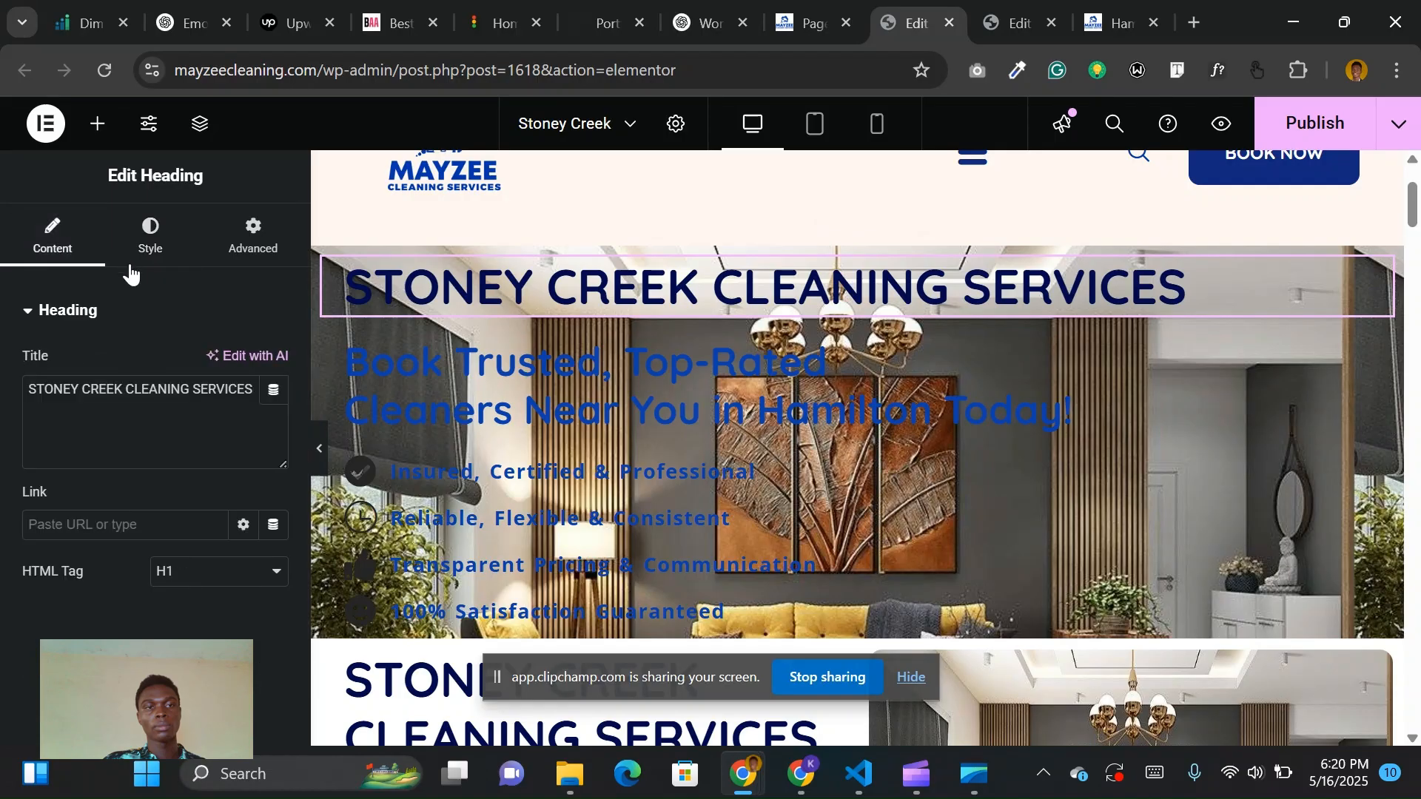
{"action": "left_click", "coordinate": [193, 391]}
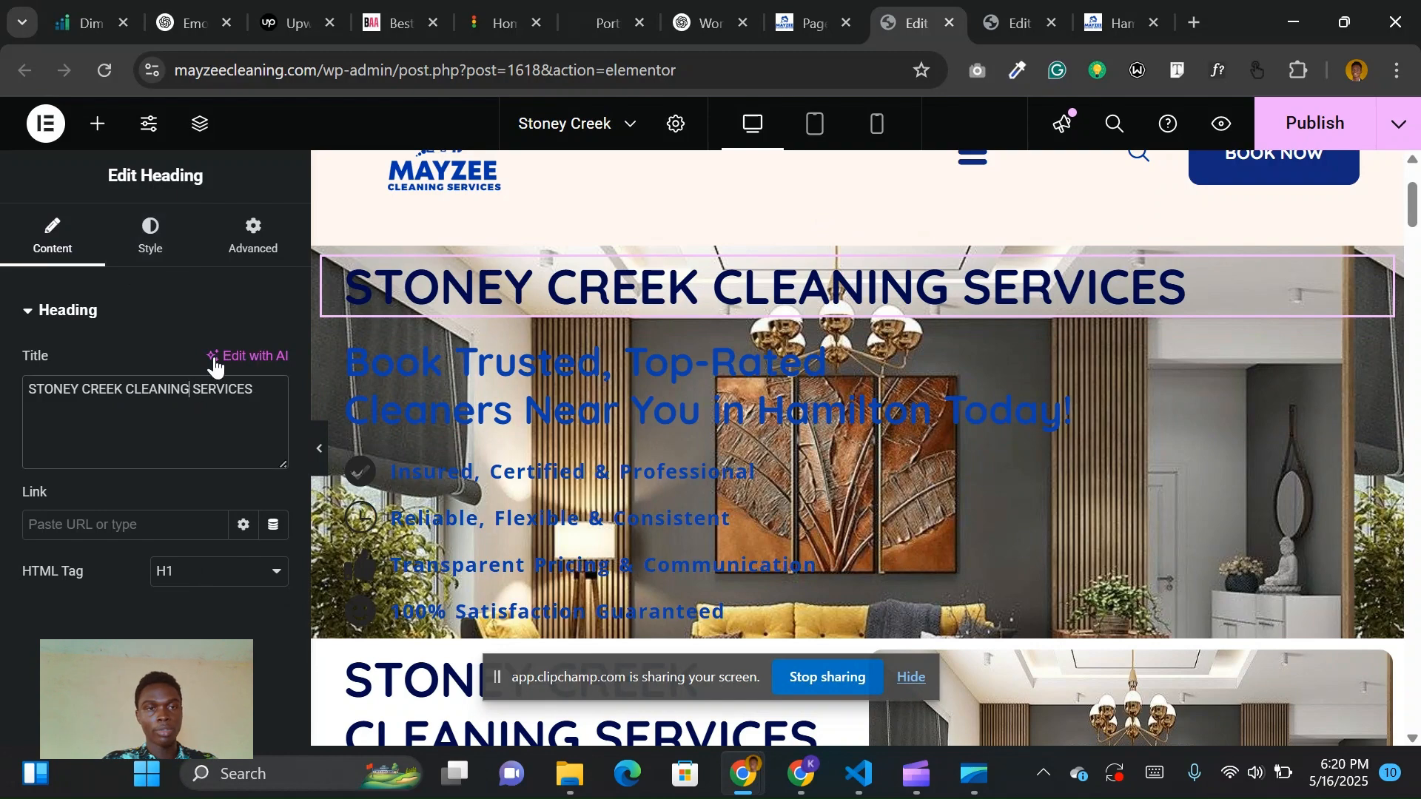
{"action": "type", "text": "<"}
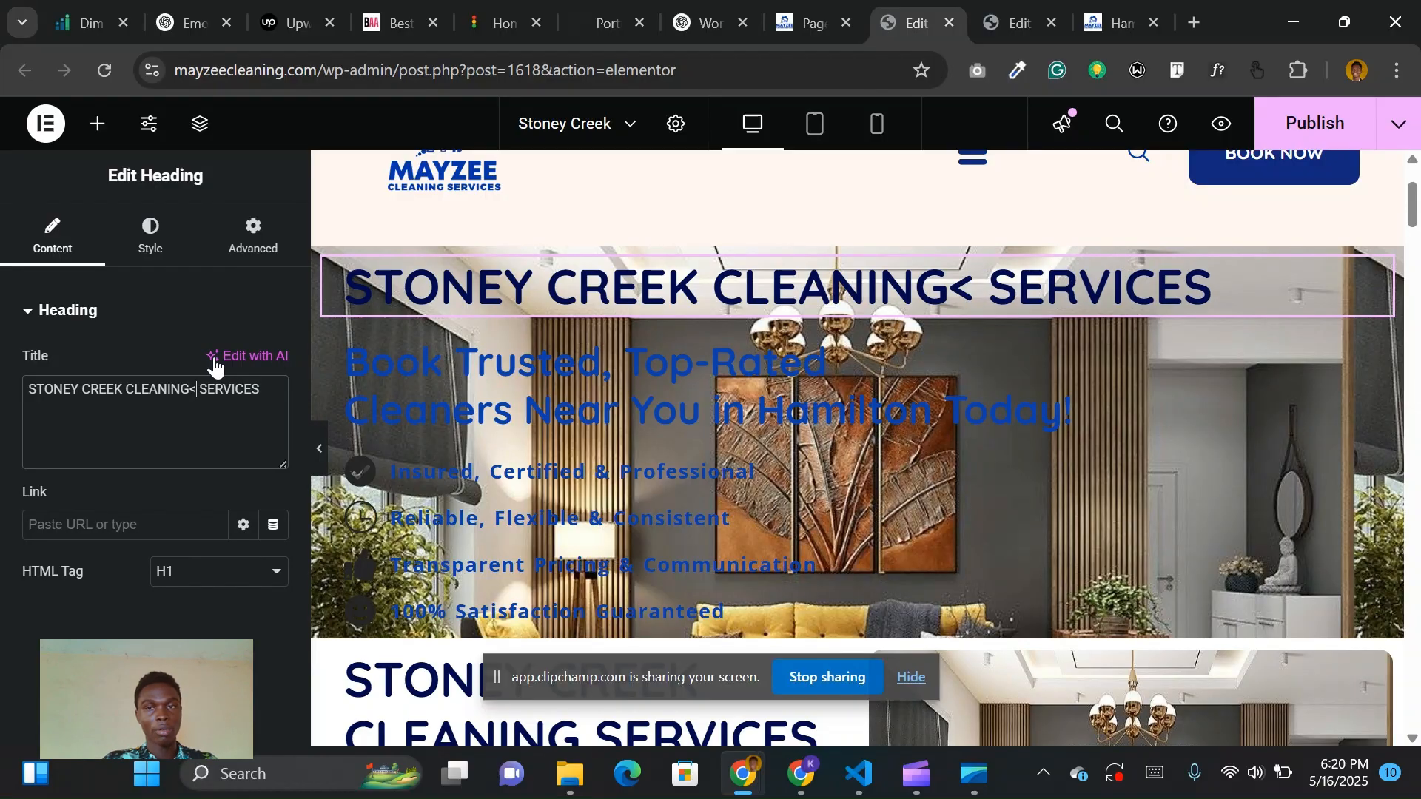
{"action": "type", "text": "br"}
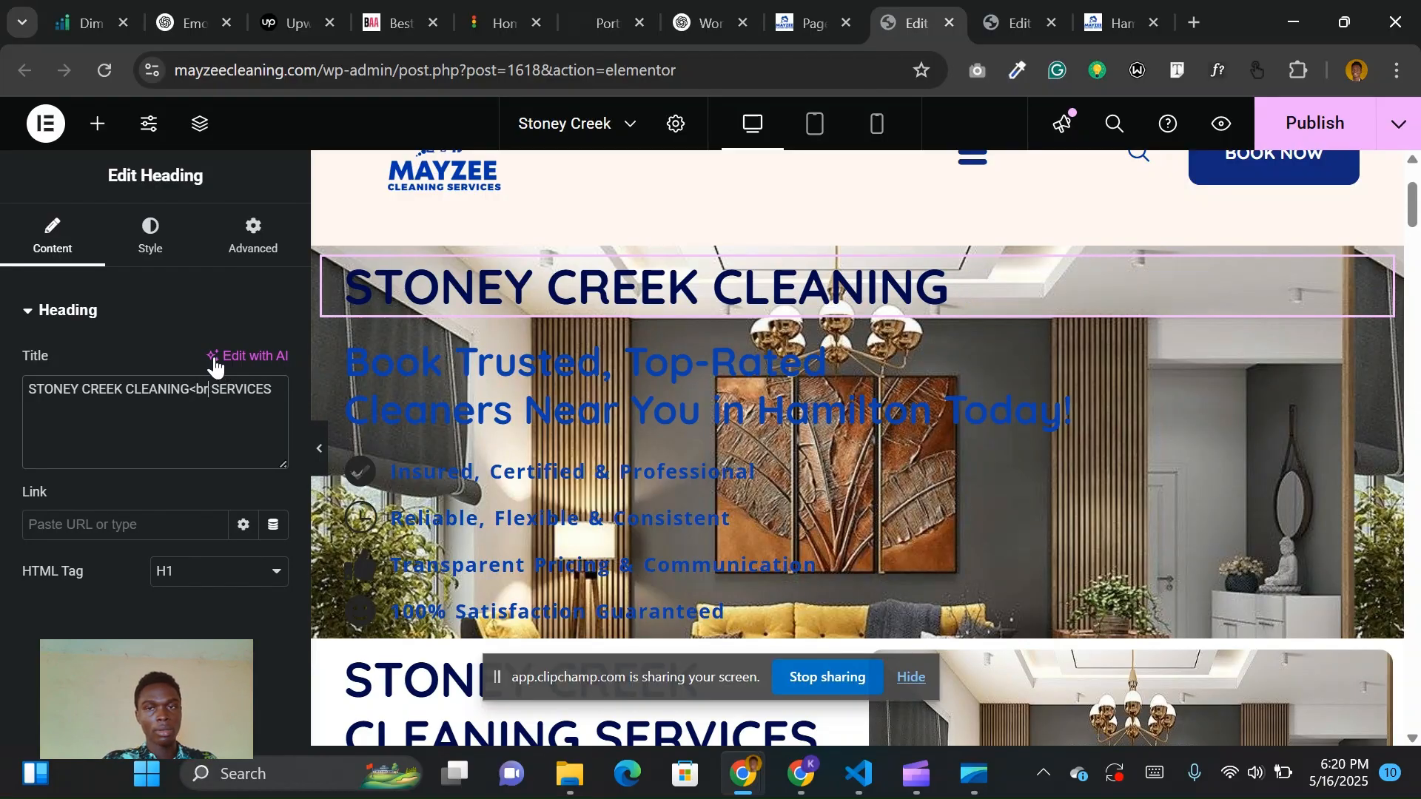
{"action": "type", "text": ">"}
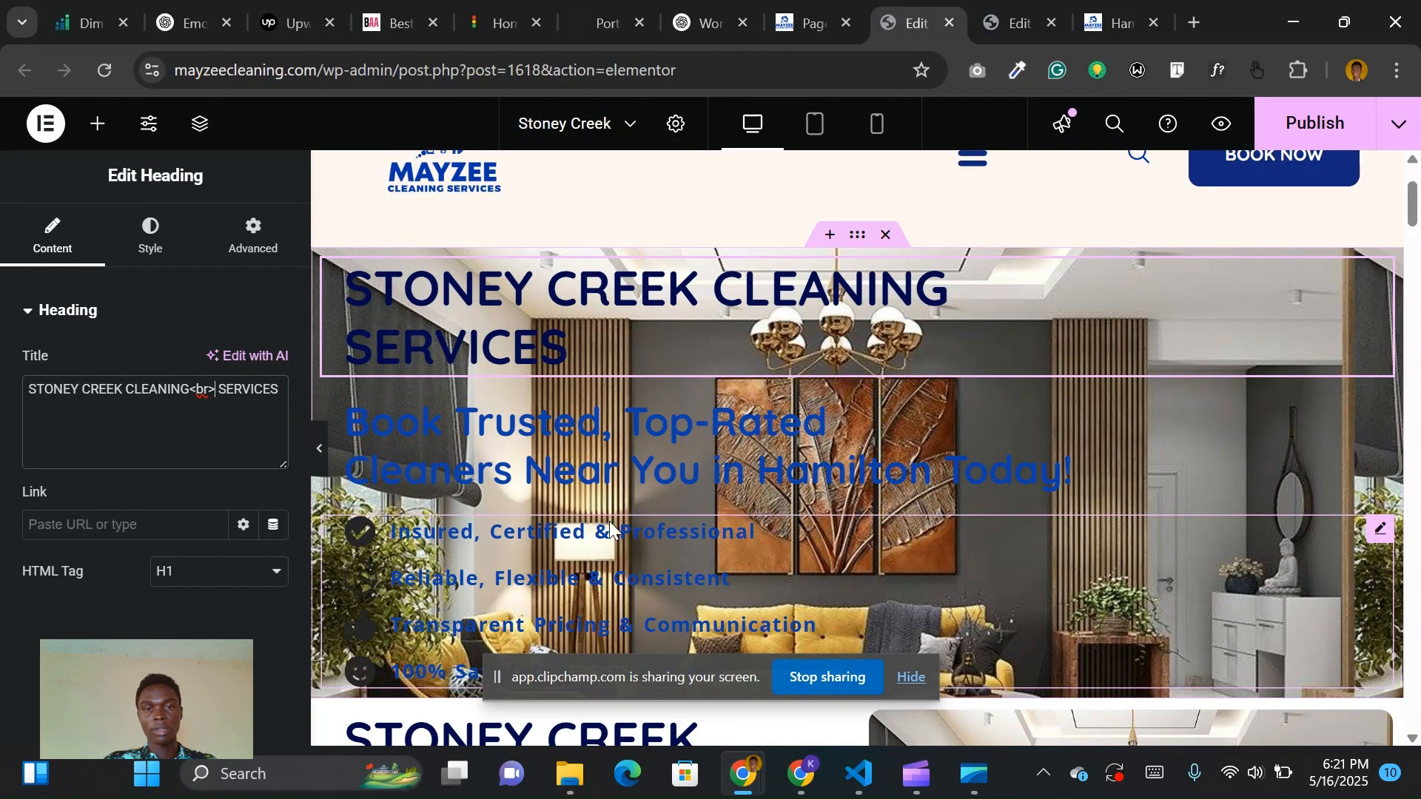
Examine the readability of the headings and icon list over the new container's living-room background image.
{"action": "scroll", "coordinate": [731, 401], "scroll_direction": "down", "scroll_amount": 3}
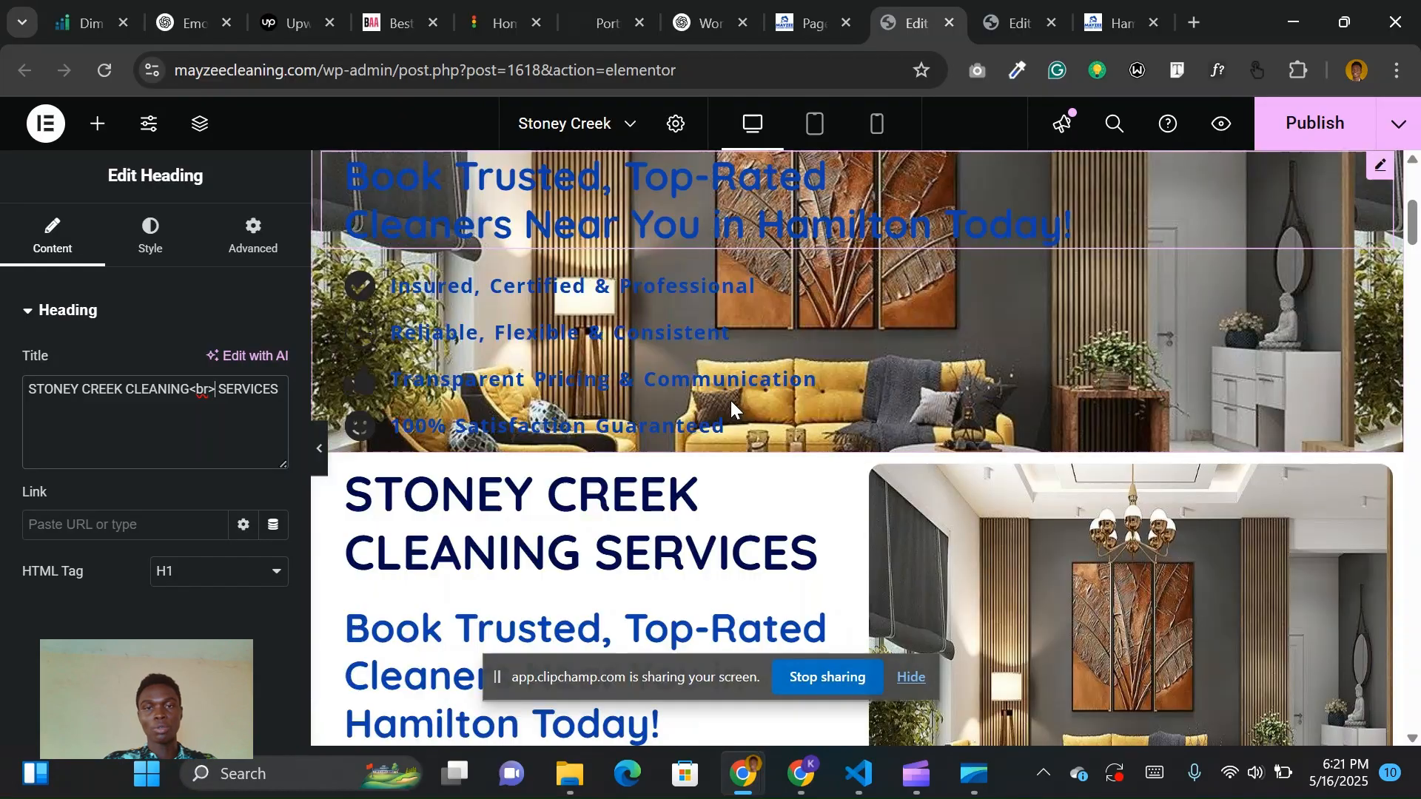
{"action": "scroll", "coordinate": [730, 401], "scroll_direction": "up", "scroll_amount": 2}
{"action": "scroll", "coordinate": [730, 401], "scroll_direction": "down", "scroll_amount": 1}
{"action": "scroll", "coordinate": [731, 401], "scroll_direction": "up", "scroll_amount": 1}
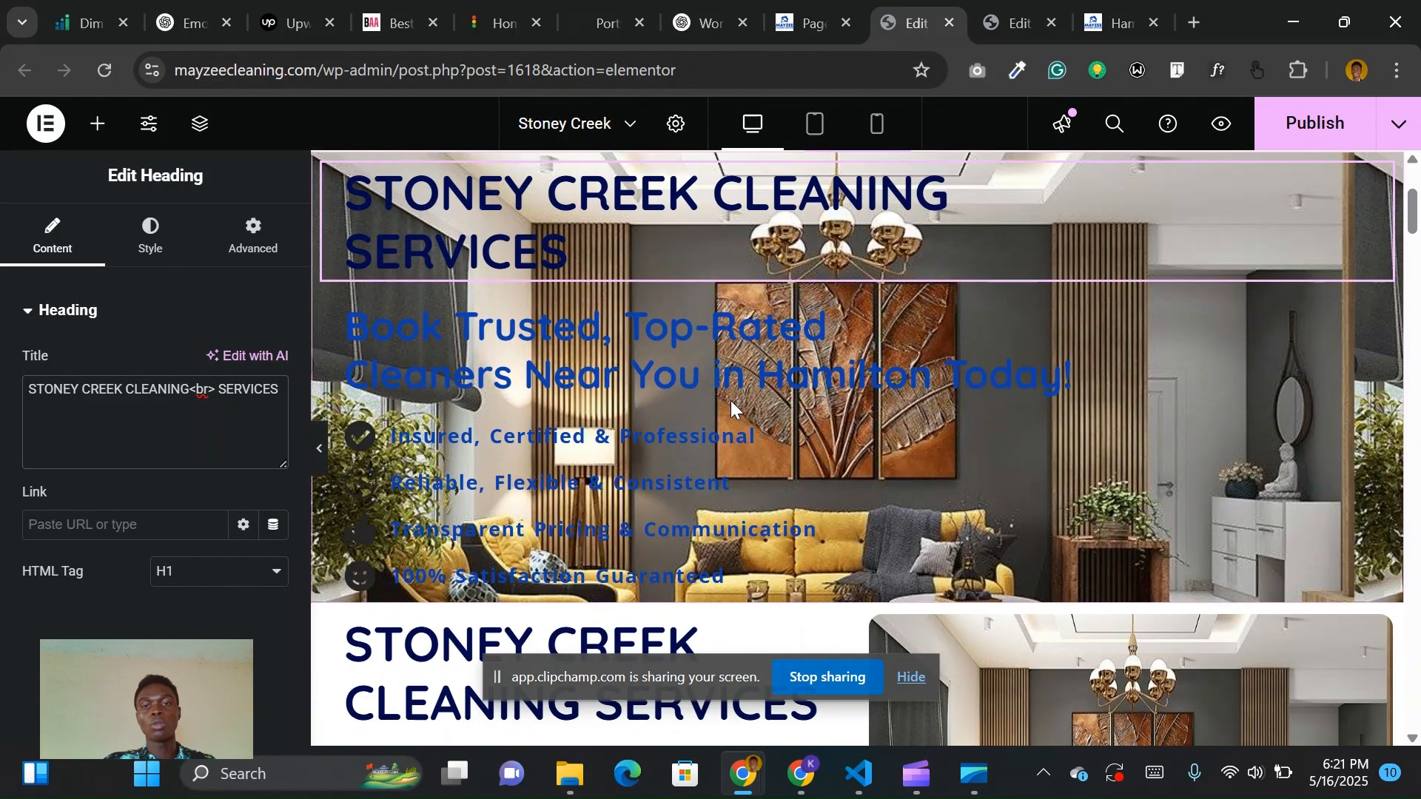
{"action": "scroll", "coordinate": [731, 401], "scroll_direction": "up", "scroll_amount": 1}
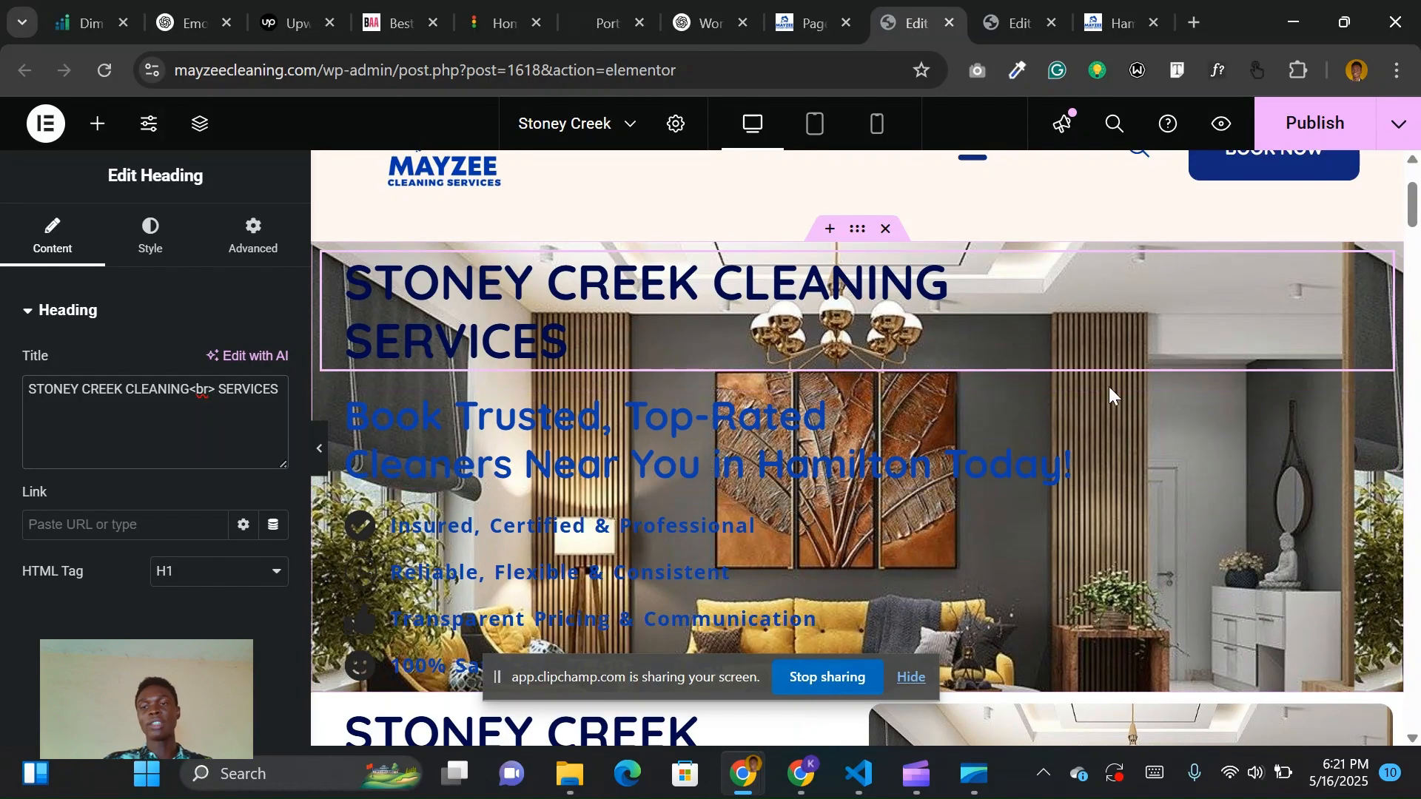
{"action": "scroll", "coordinate": [735, 491], "scroll_direction": "down", "scroll_amount": 1}
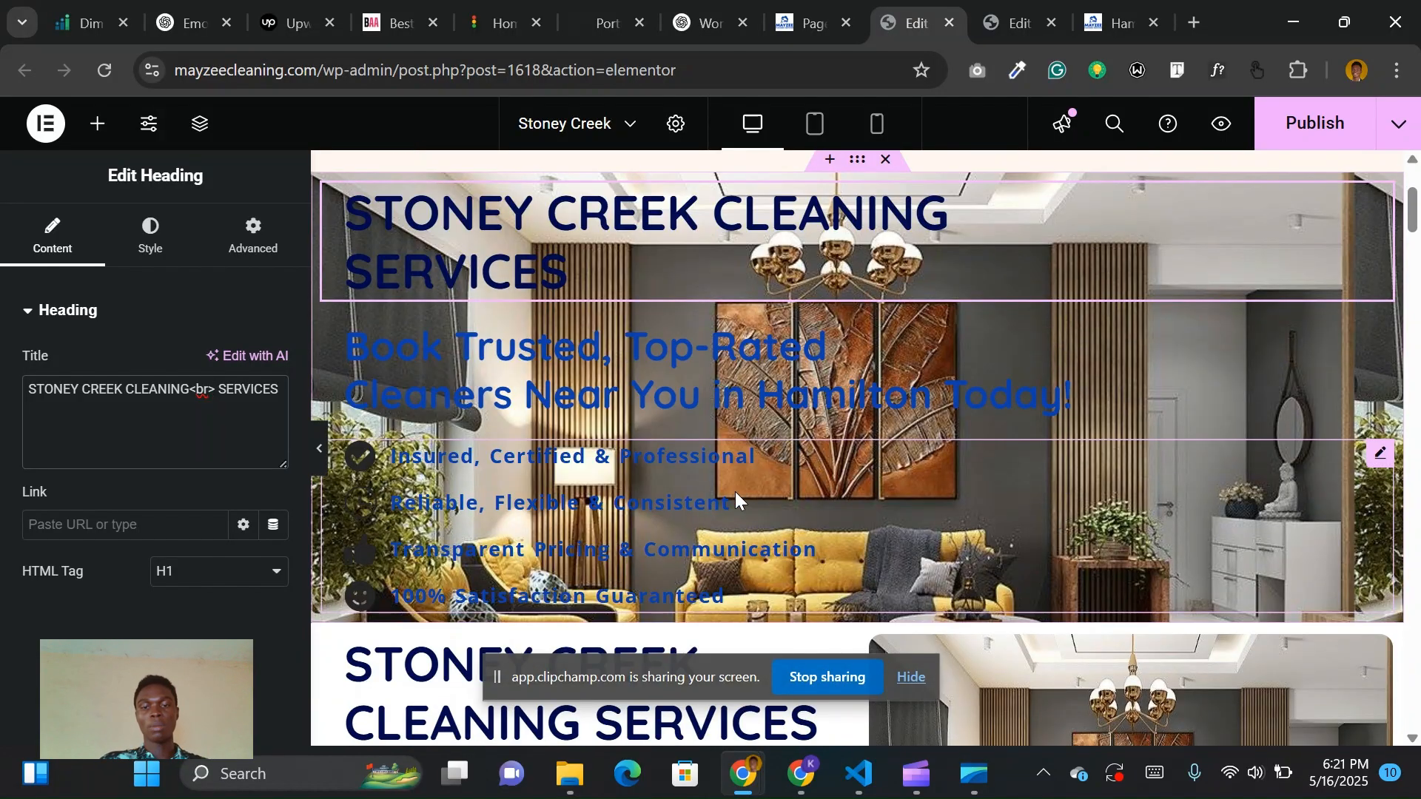
{"action": "scroll", "coordinate": [735, 492], "scroll_direction": "up", "scroll_amount": 2}
{"action": "scroll", "coordinate": [842, 522], "scroll_direction": "down", "scroll_amount": 1}
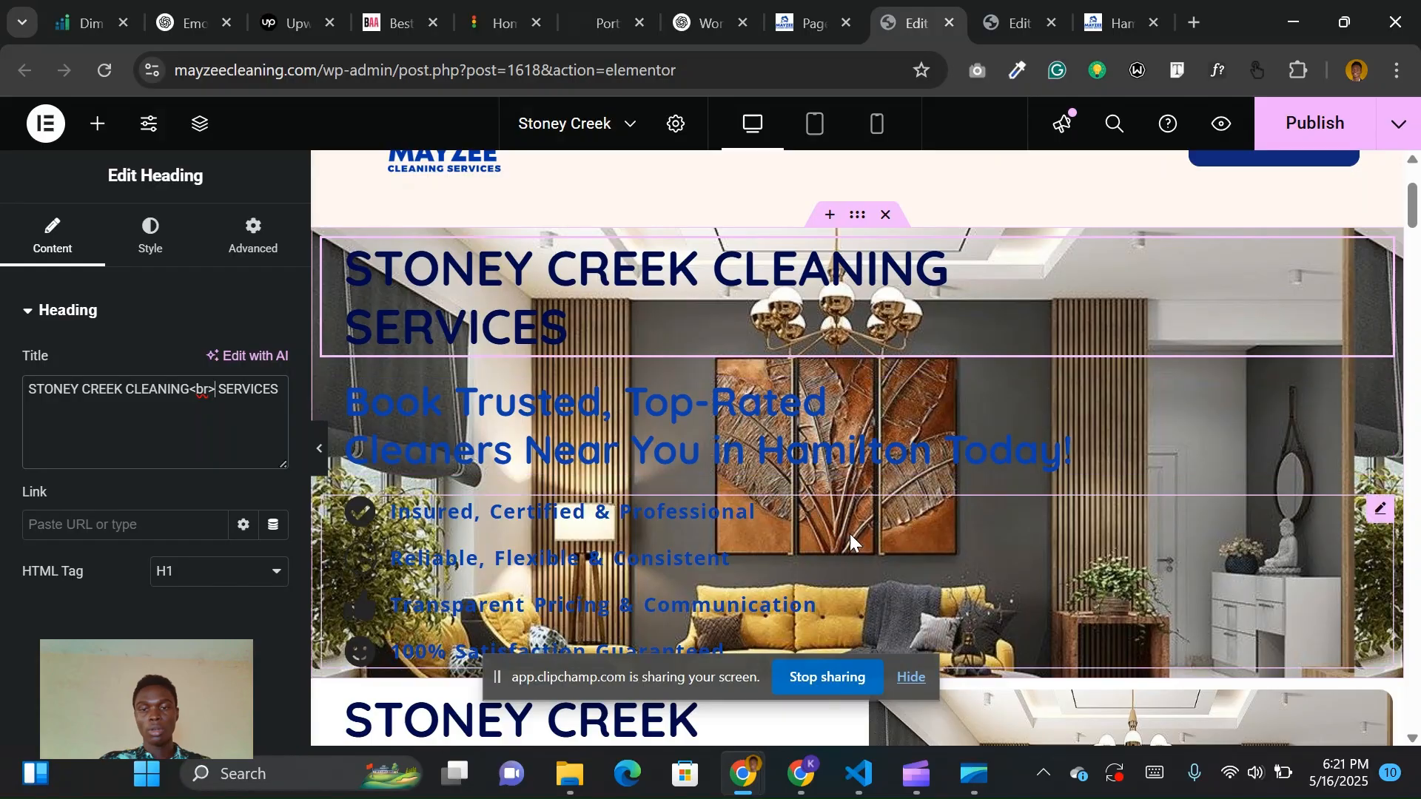
{"action": "scroll", "coordinate": [957, 574], "scroll_direction": "down", "scroll_amount": 1}
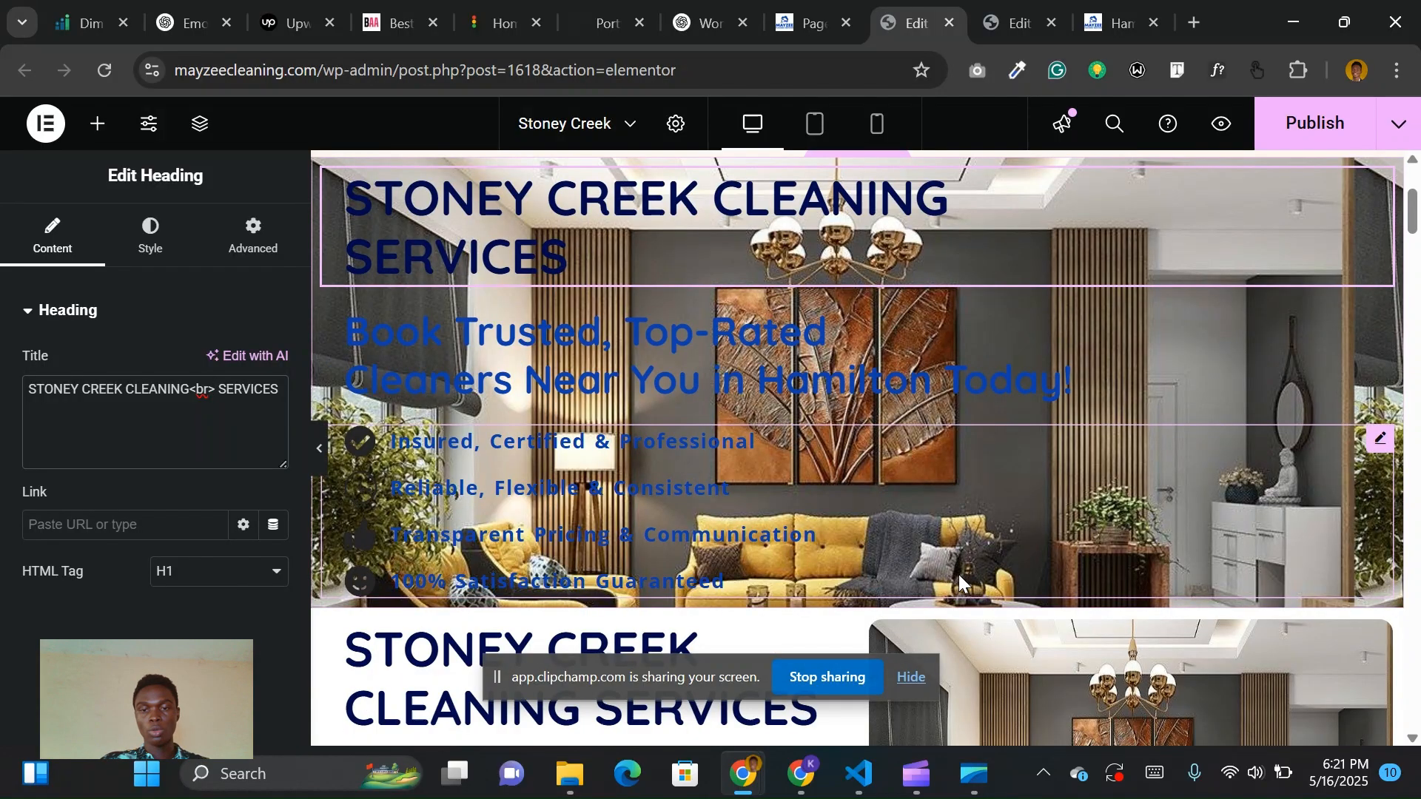
Switch to VS Code and copy the entire white gradient overlay code from style.css.
{"action": "left_click", "coordinate": [868, 777]}
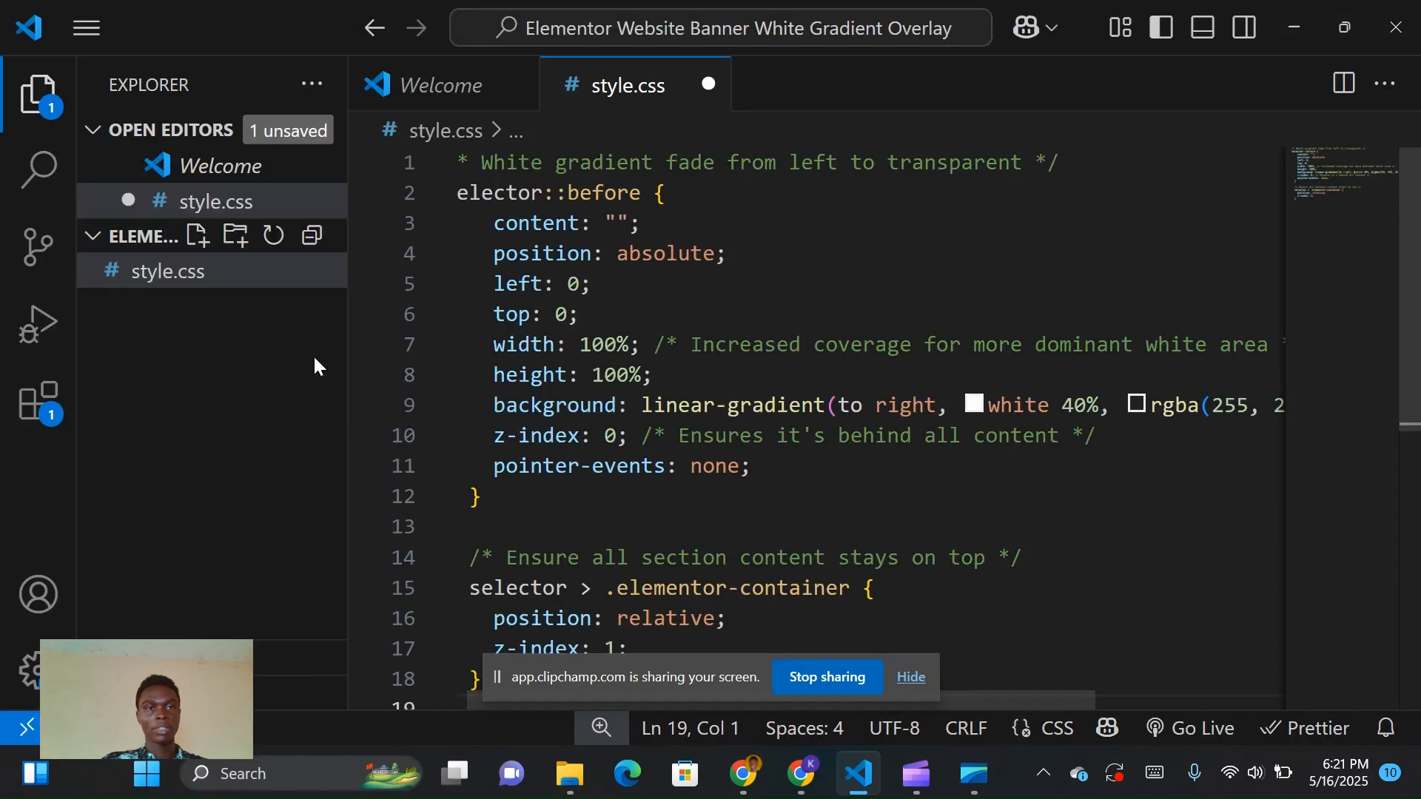
{"action": "scroll", "coordinate": [854, 200], "scroll_direction": "down", "scroll_amount": 2}
{"action": "scroll", "coordinate": [855, 200], "scroll_direction": "up", "scroll_amount": 2}
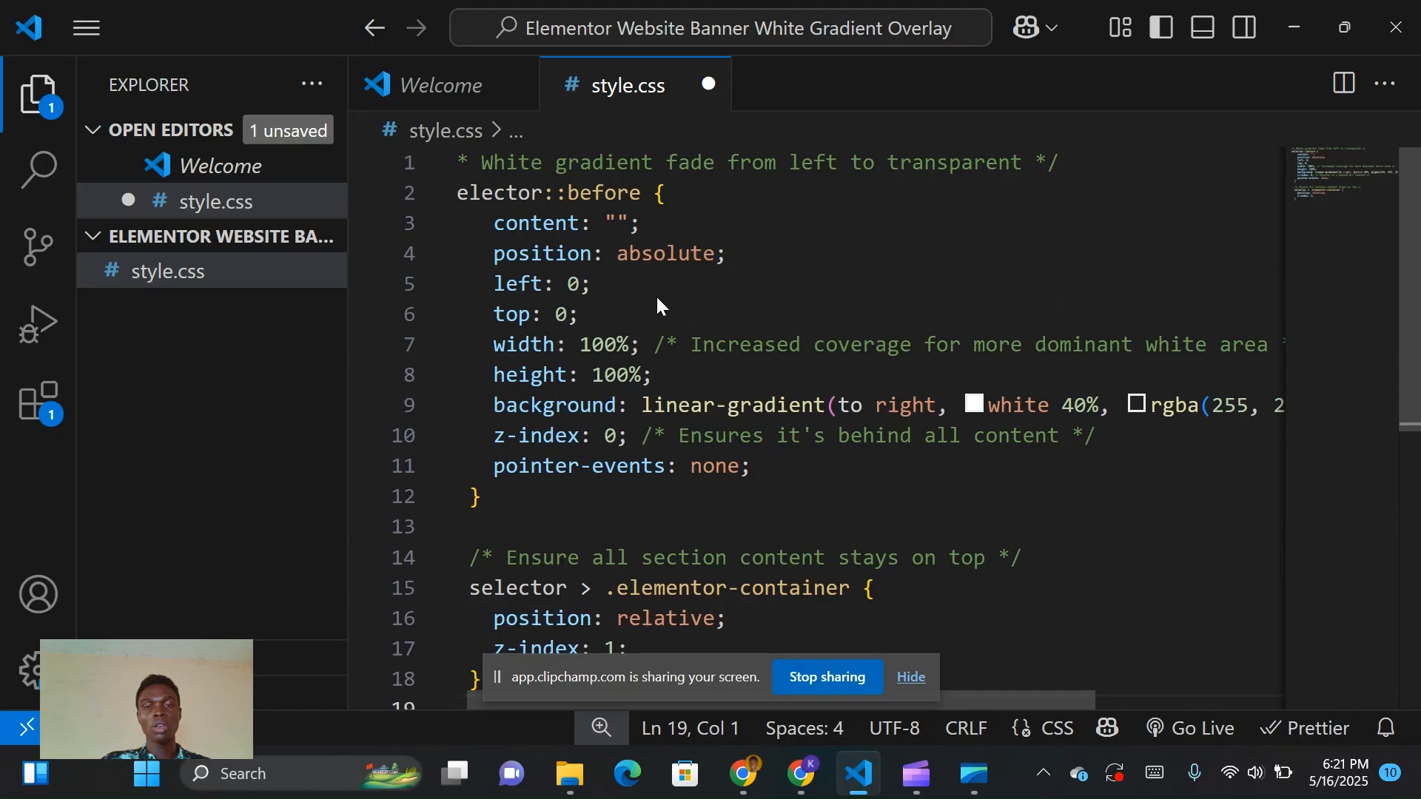
{"action": "left_click", "coordinate": [704, 166]}
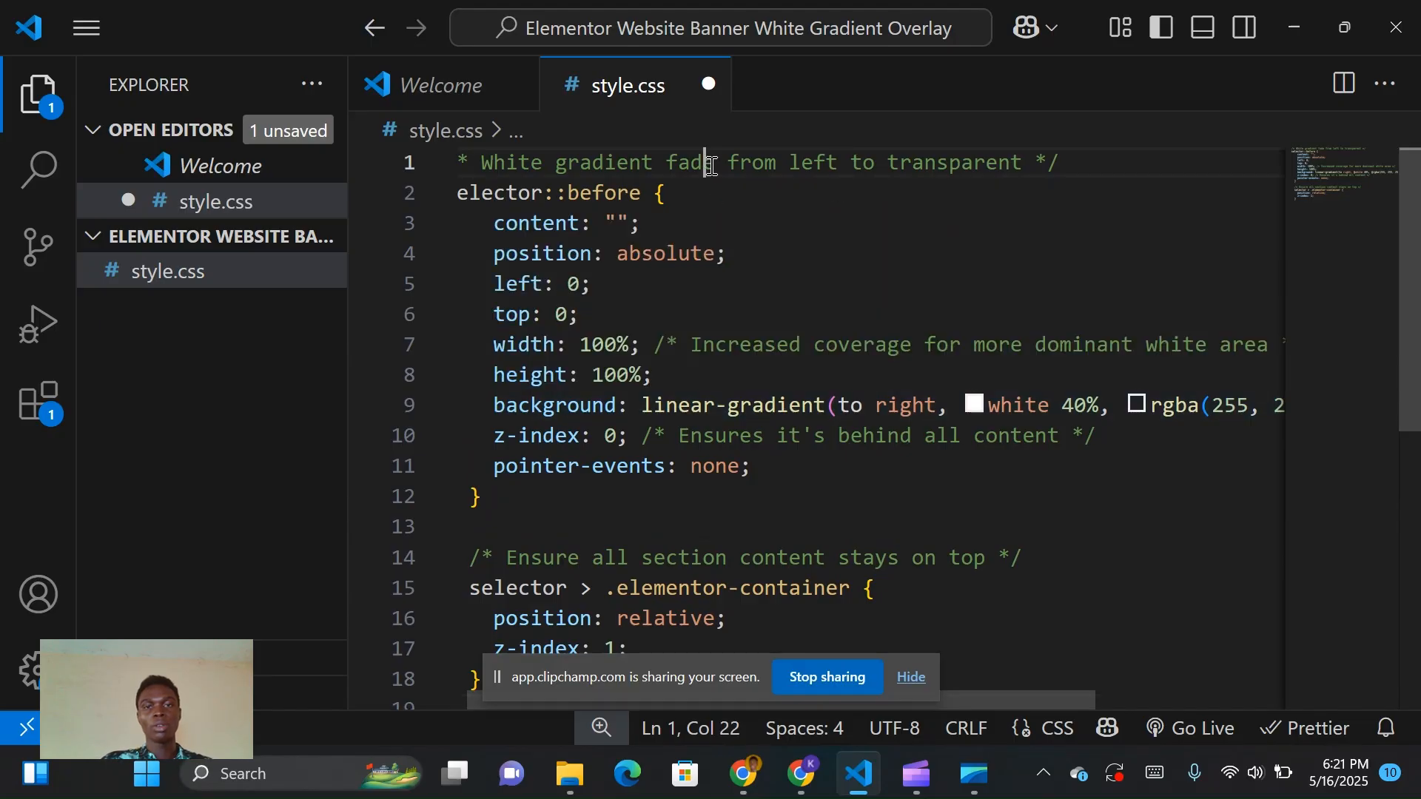
{"action": "key", "text": "ctrl+a"}
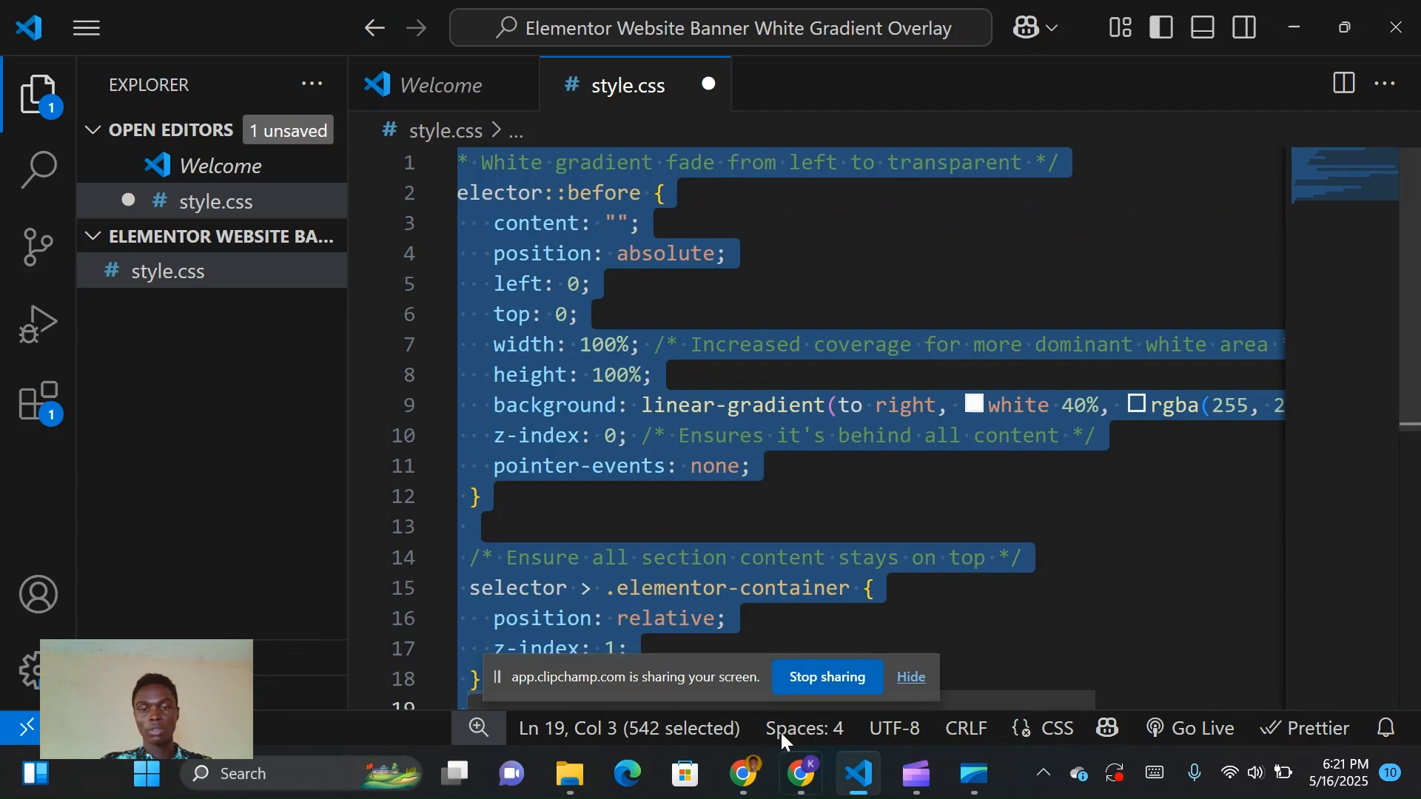
Switch back to the Stoney Creek page in Chrome and paste the gradient overlay code into the background-image container's custom CSS.
{"action": "mouse_move", "coordinate": [744, 773]}
{"action": "left_click", "coordinate": [546, 685]}
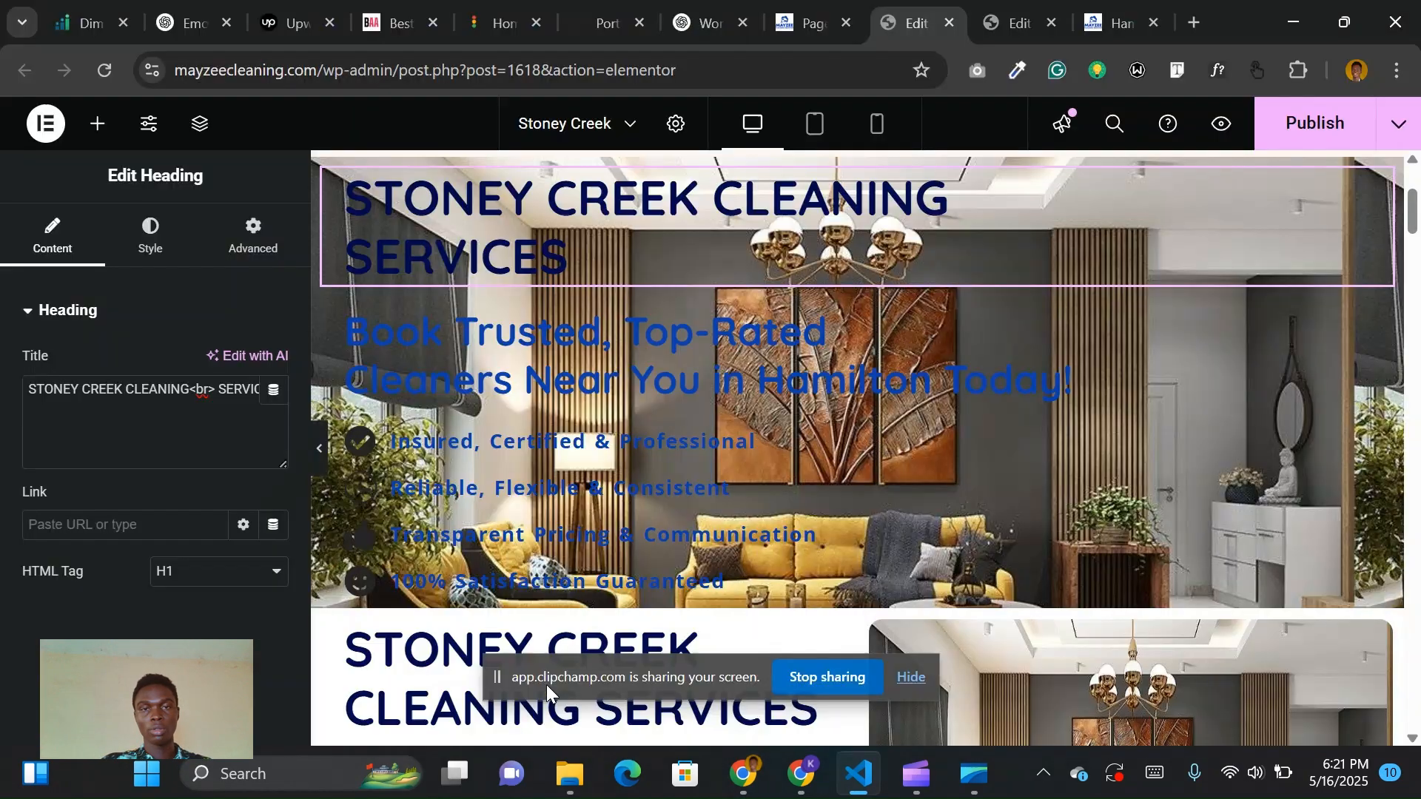
{"action": "scroll", "coordinate": [620, 237], "scroll_direction": "up", "scroll_amount": 1}
{"action": "scroll", "coordinate": [619, 237], "scroll_direction": "up", "scroll_amount": 1}
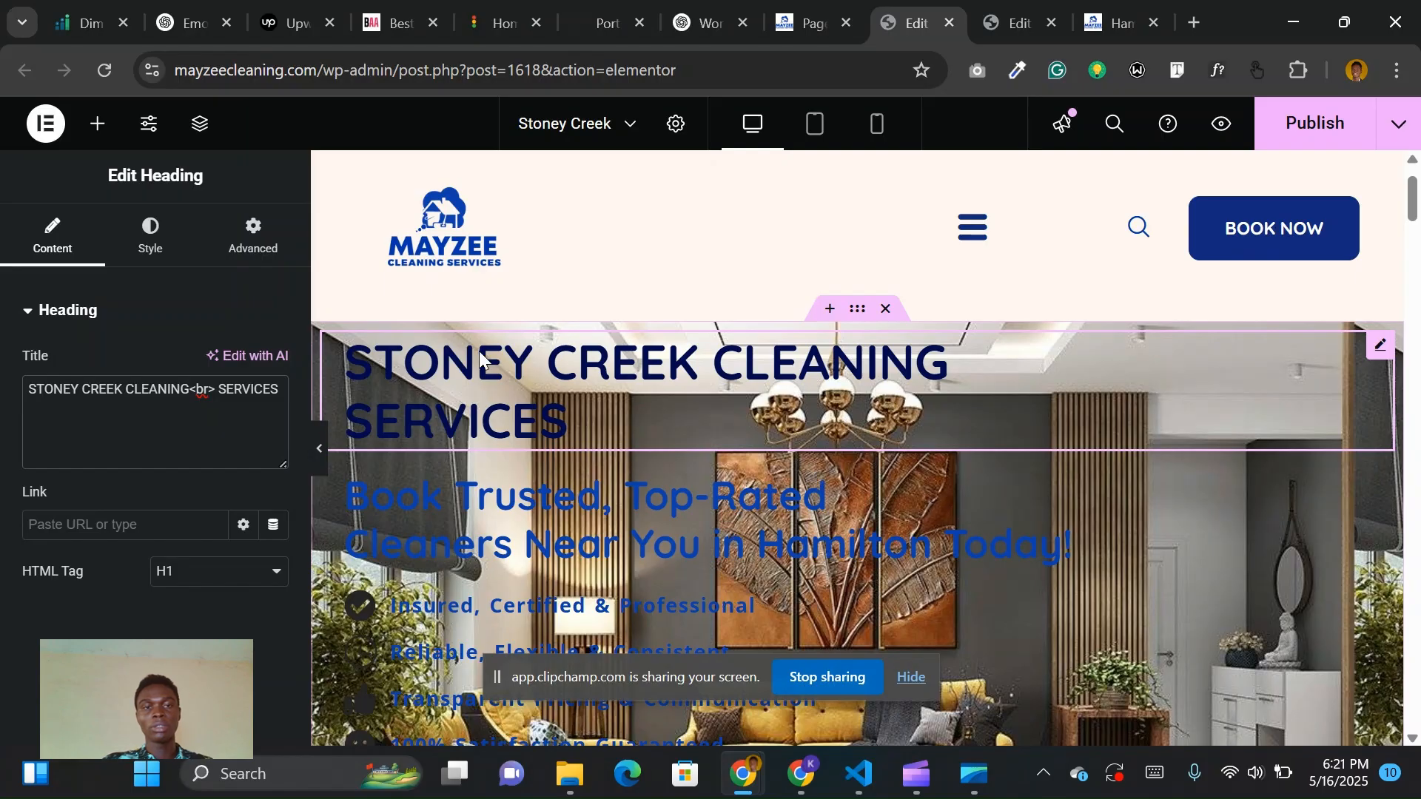
{"action": "scroll", "coordinate": [474, 518], "scroll_direction": "down", "scroll_amount": 3}
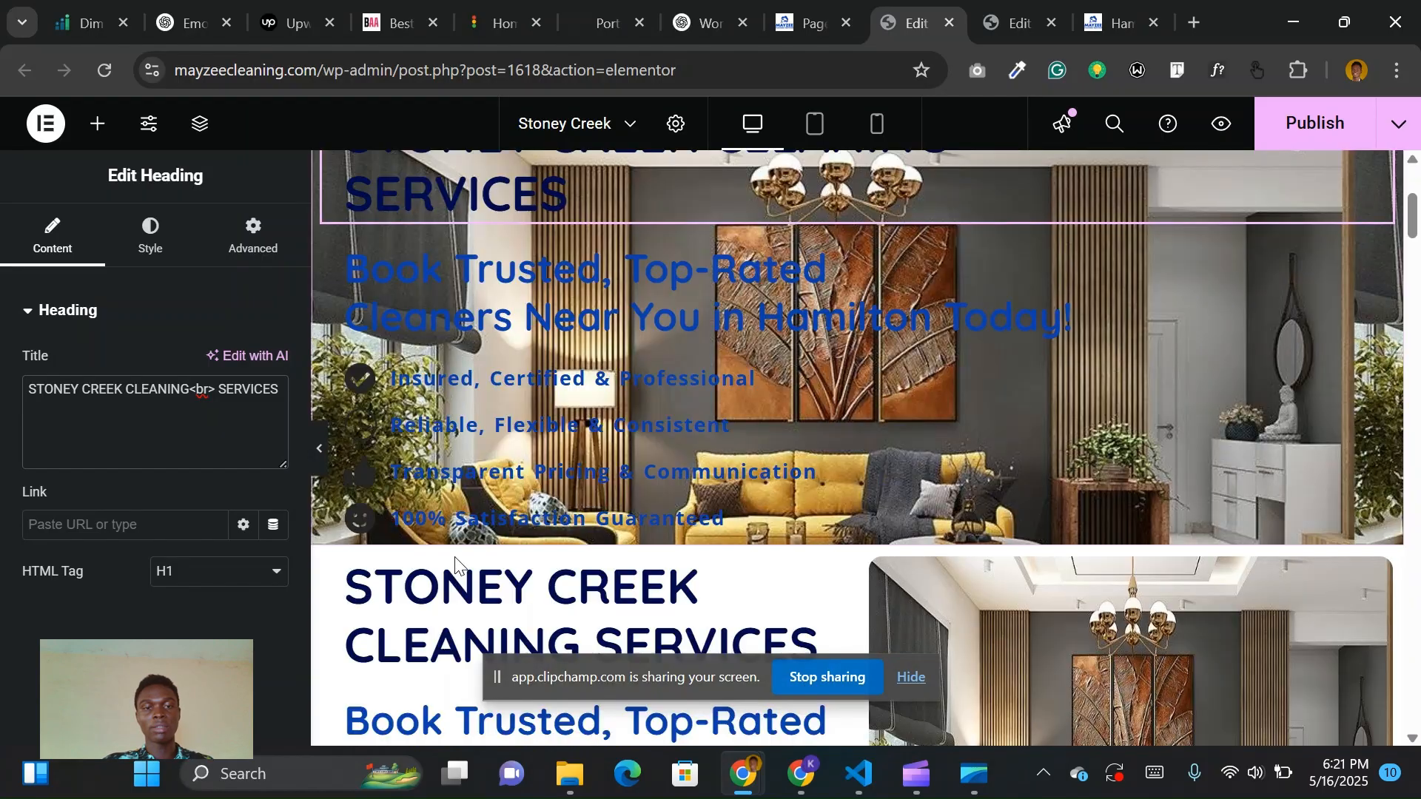
{"action": "scroll", "coordinate": [585, 429], "scroll_direction": "up", "scroll_amount": 2}
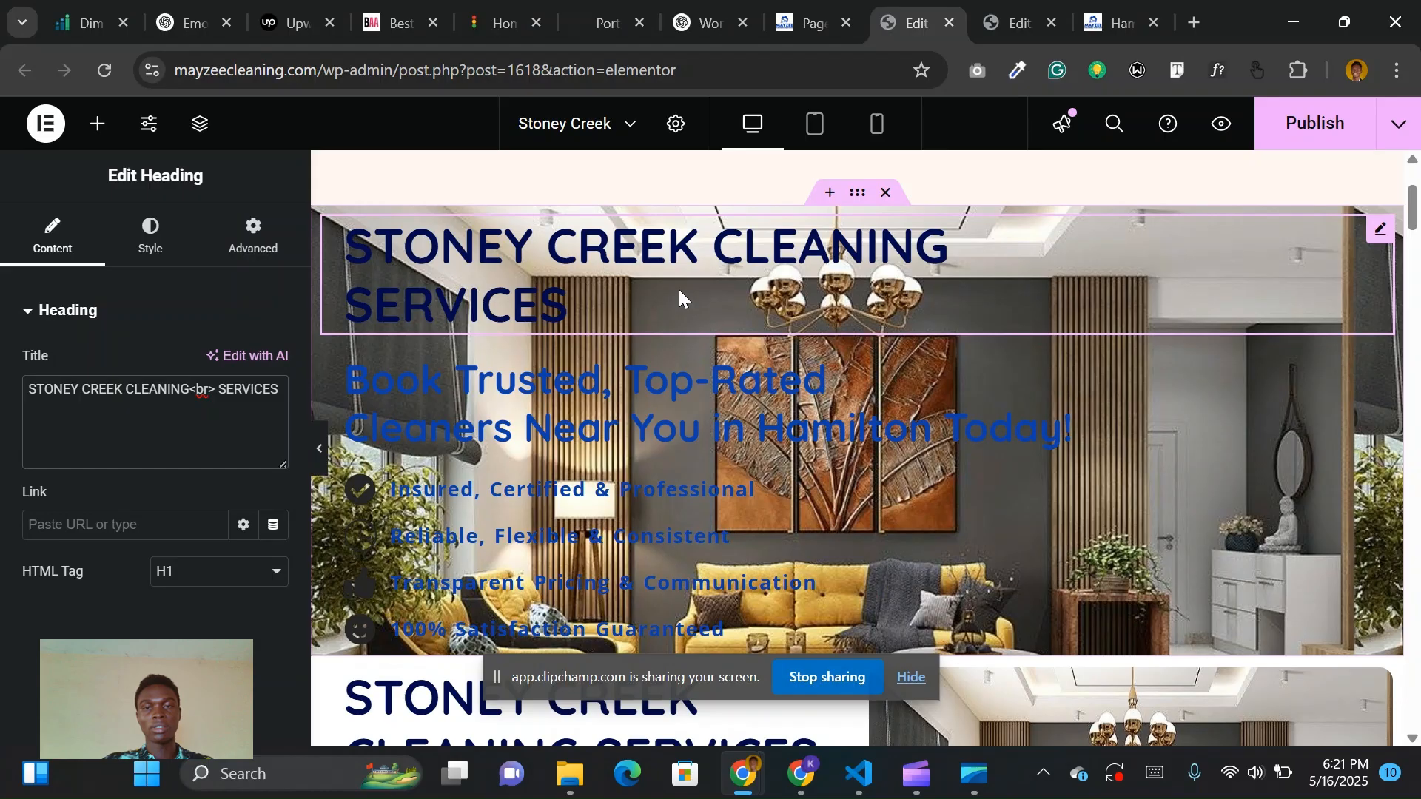
{"action": "scroll", "coordinate": [851, 495], "scroll_direction": "up", "scroll_amount": 2}
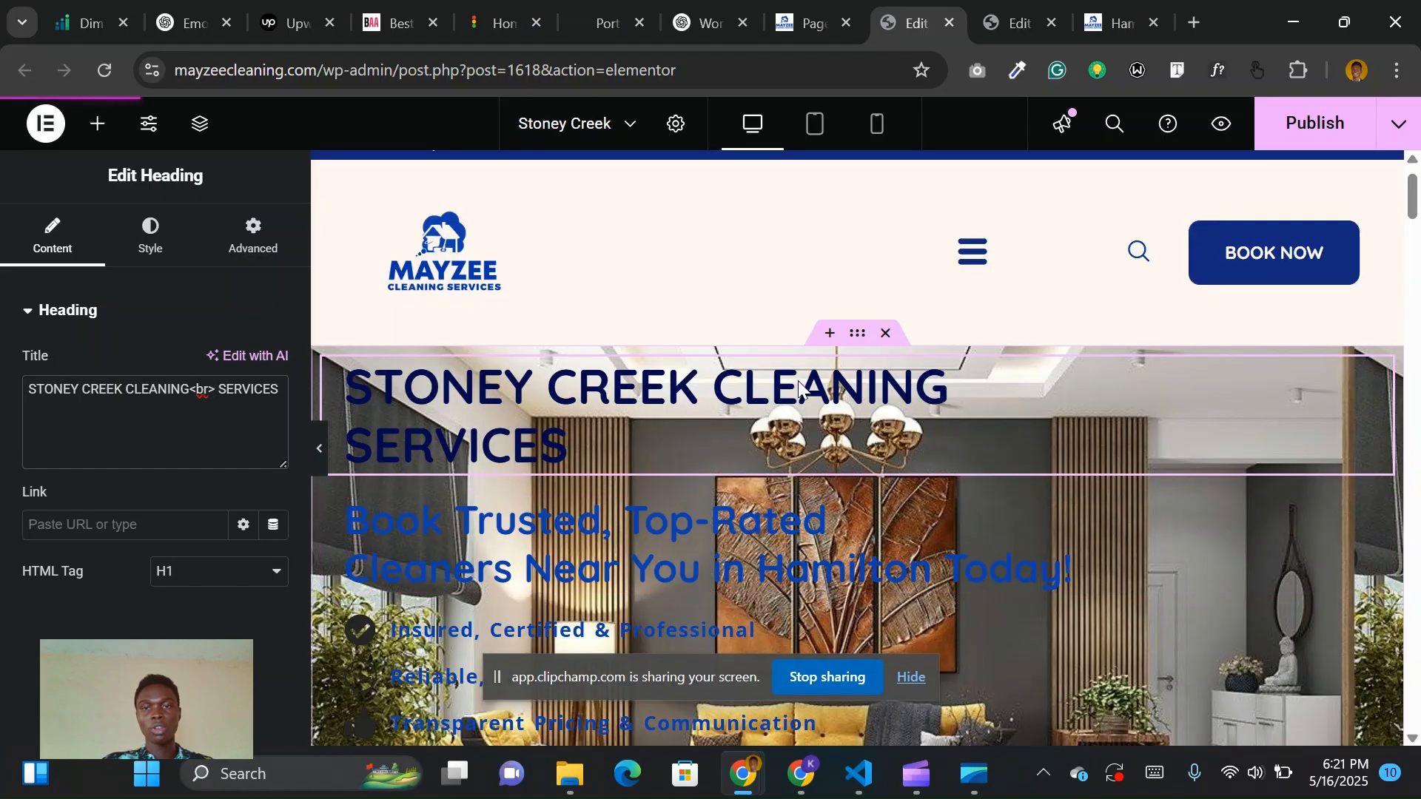
{"action": "left_click", "coordinate": [858, 337]}
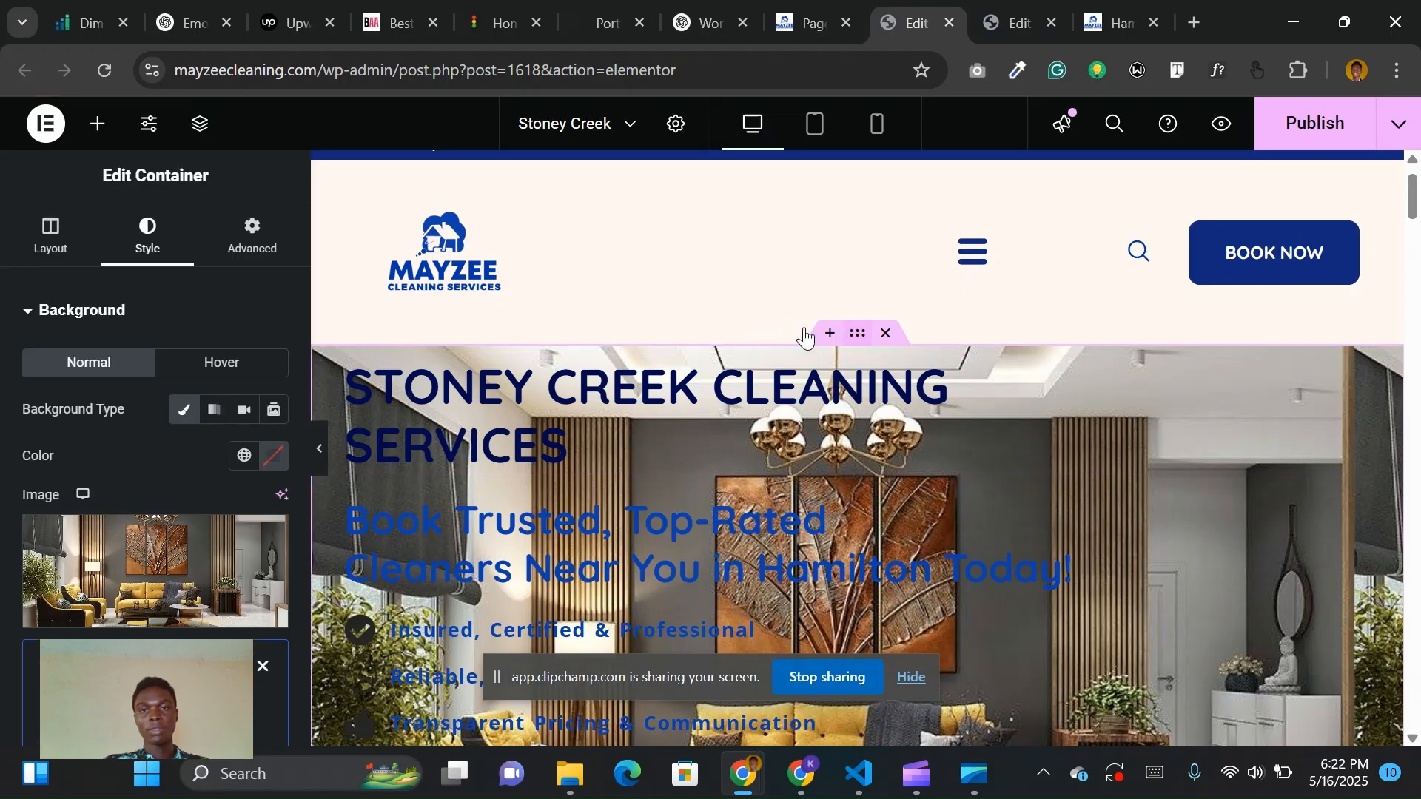
{"action": "left_click", "coordinate": [251, 256]}
{"action": "scroll", "coordinate": [220, 384], "scroll_direction": "down", "scroll_amount": 1}
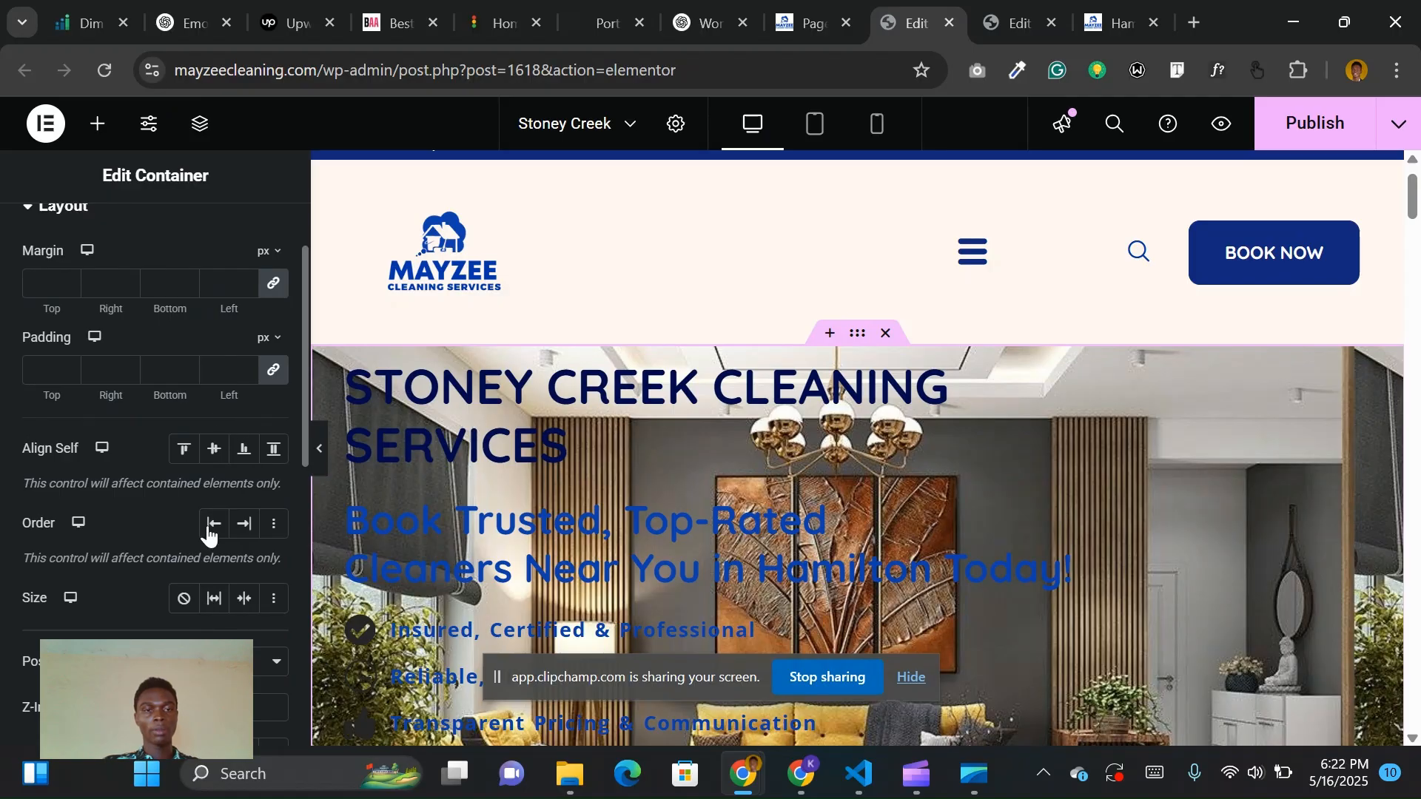
{"action": "scroll", "coordinate": [201, 607], "scroll_direction": "down", "scroll_amount": 1}
{"action": "scroll", "coordinate": [201, 608], "scroll_direction": "down", "scroll_amount": 5}
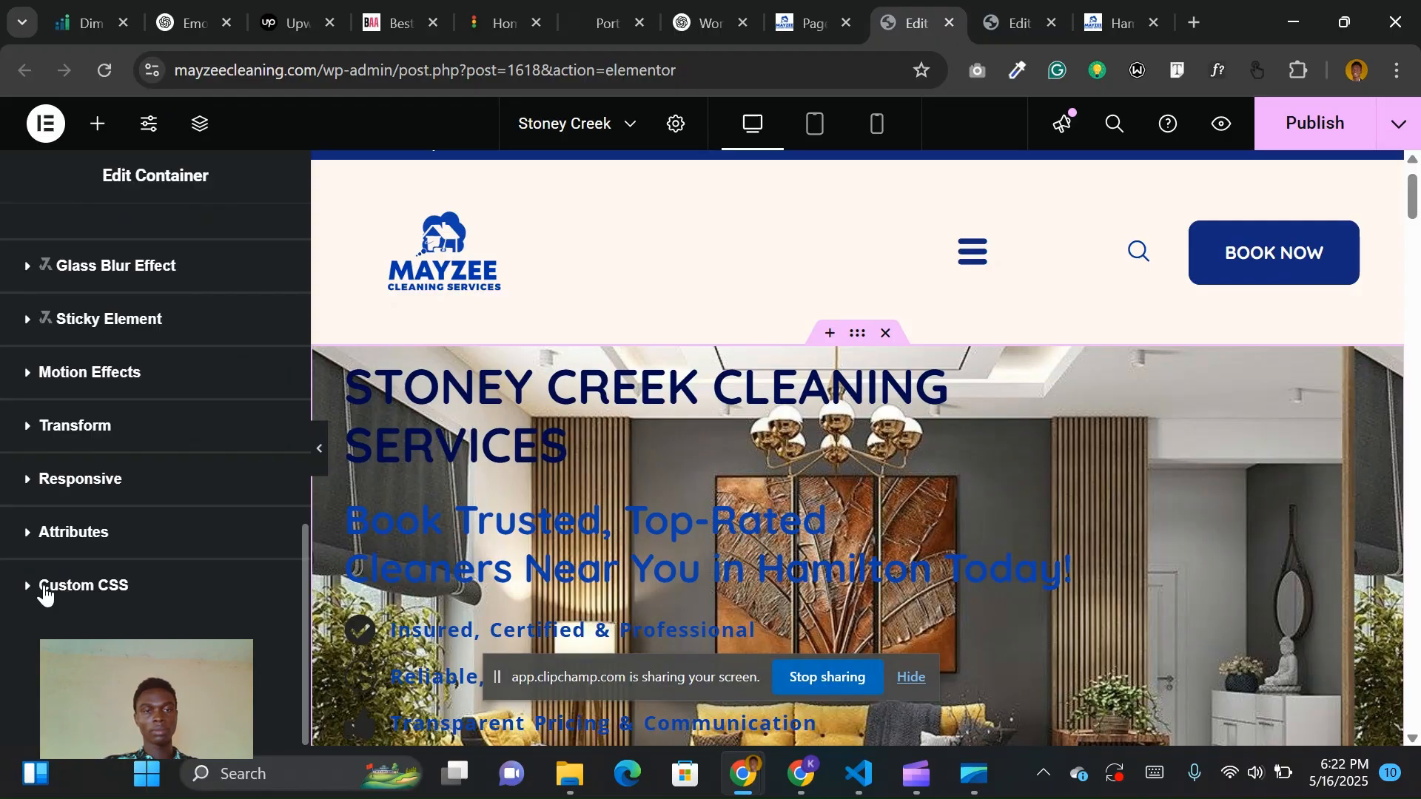
{"action": "left_click", "coordinate": [45, 588]}
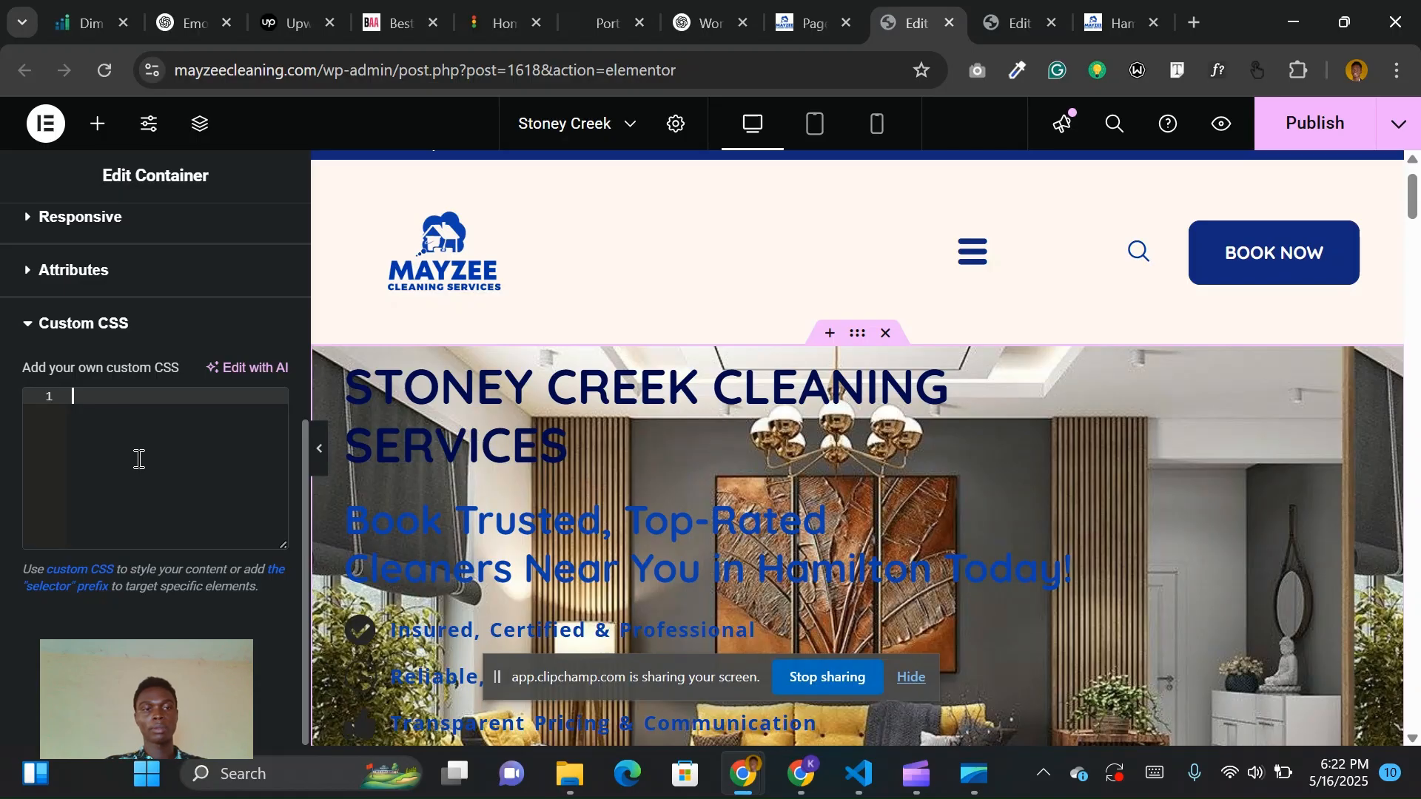
{"action": "key", "text": "ctrl+v"}
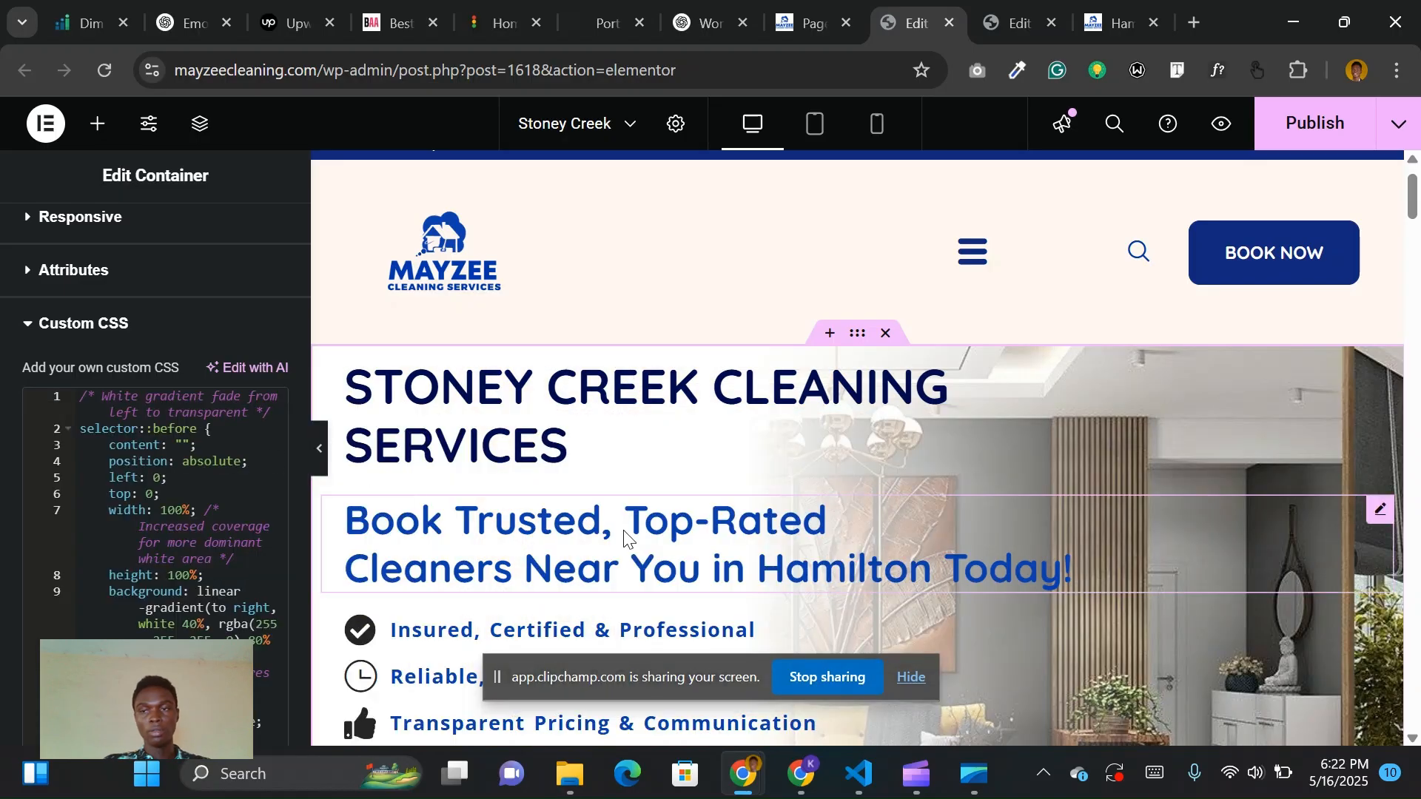
Increase the width percentage of the selector::before overlay in the container's custom CSS to extend the white gradient.
{"action": "scroll", "coordinate": [624, 538], "scroll_direction": "down", "scroll_amount": 3}
{"action": "scroll", "coordinate": [725, 459], "scroll_direction": "up", "scroll_amount": 1}
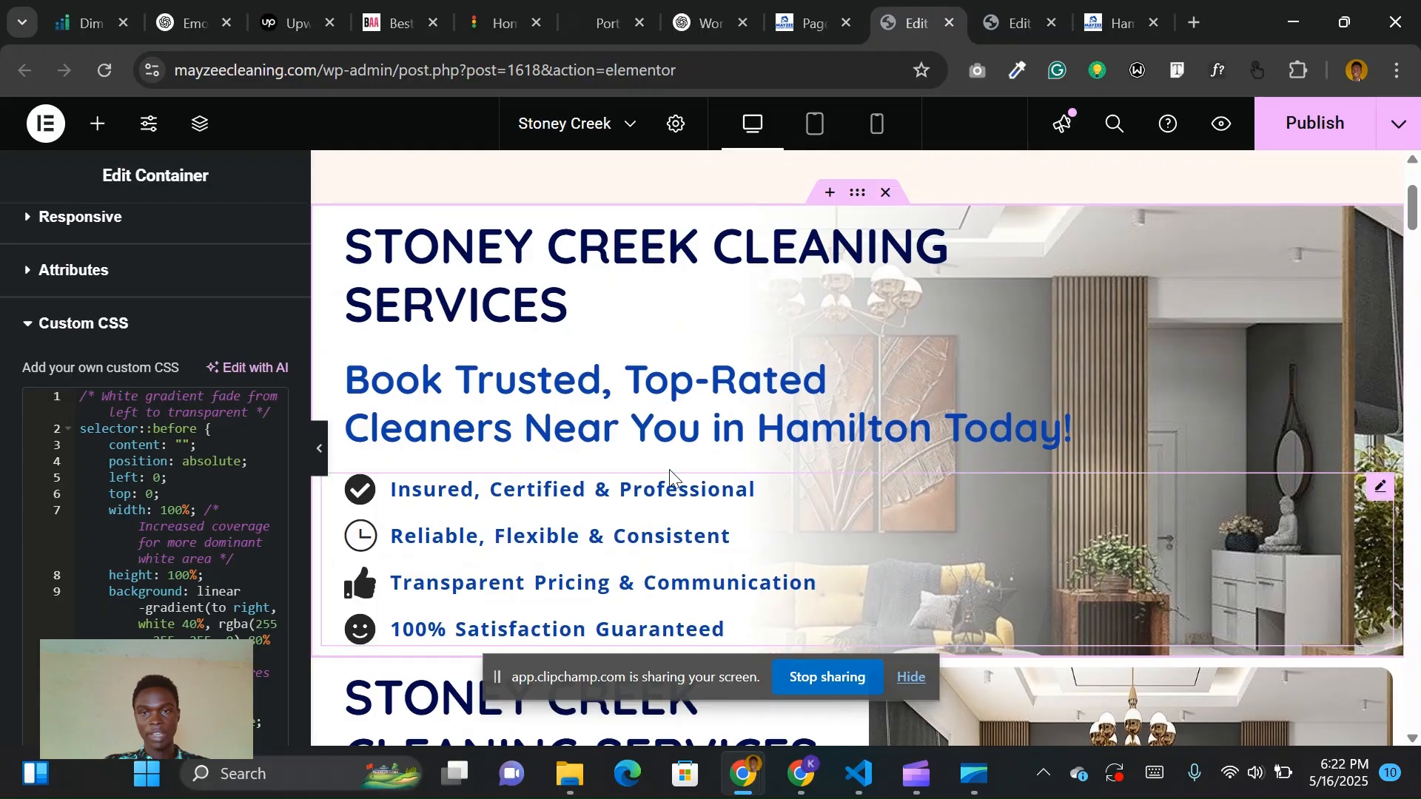
{"action": "scroll", "coordinate": [697, 442], "scroll_direction": "down", "scroll_amount": 1}
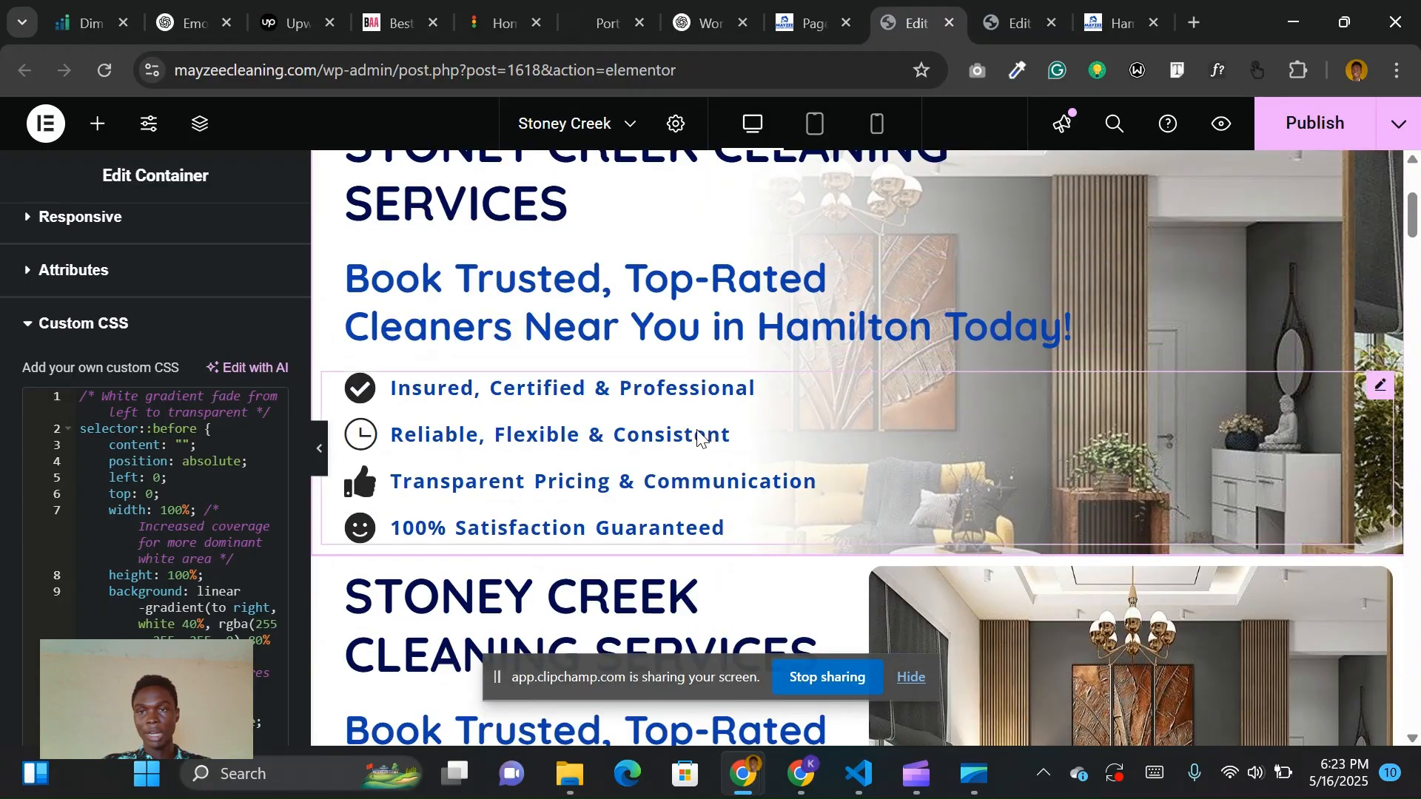
{"action": "scroll", "coordinate": [699, 436], "scroll_direction": "up", "scroll_amount": 1}
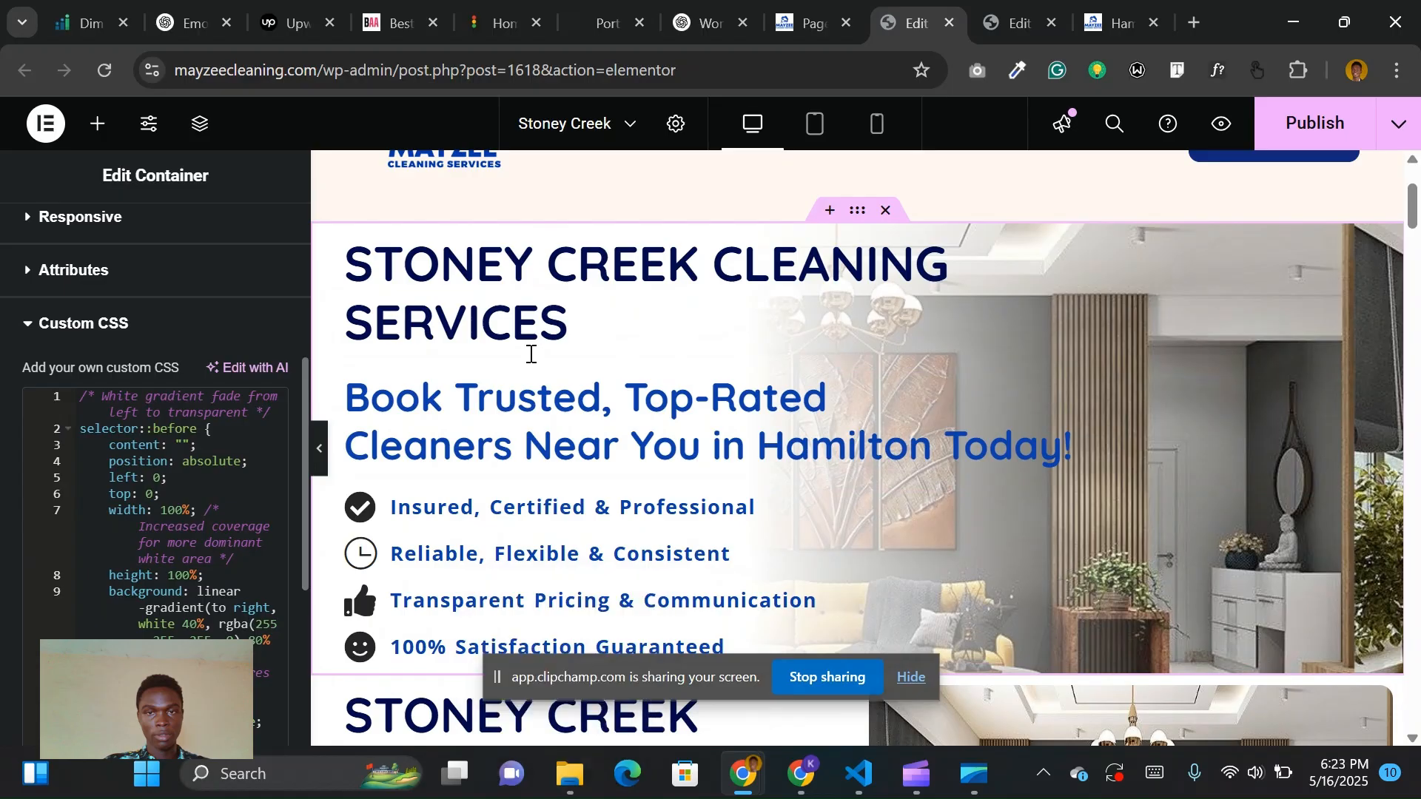
{"action": "left_click", "coordinate": [176, 510]}
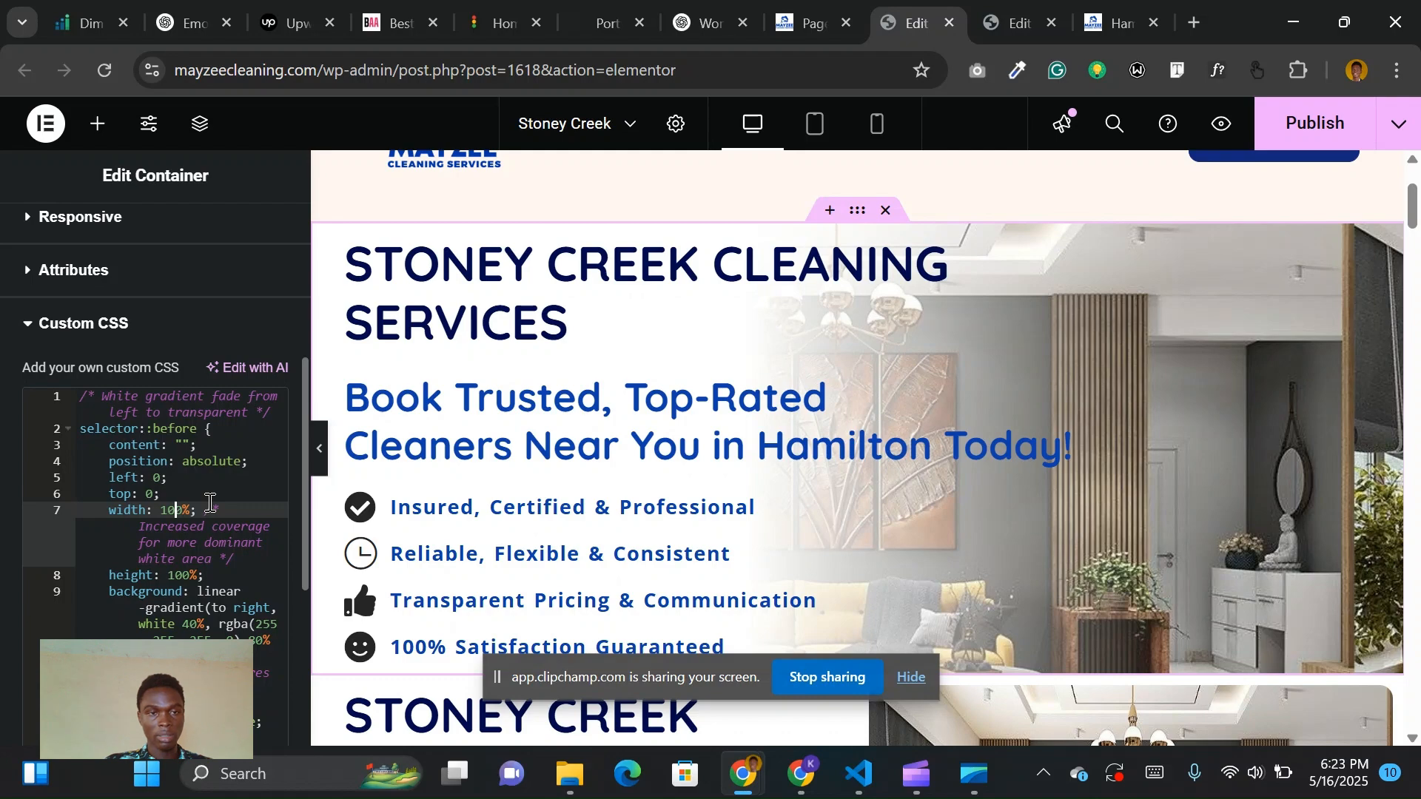
{"action": "key", "text": "BackSpace"}
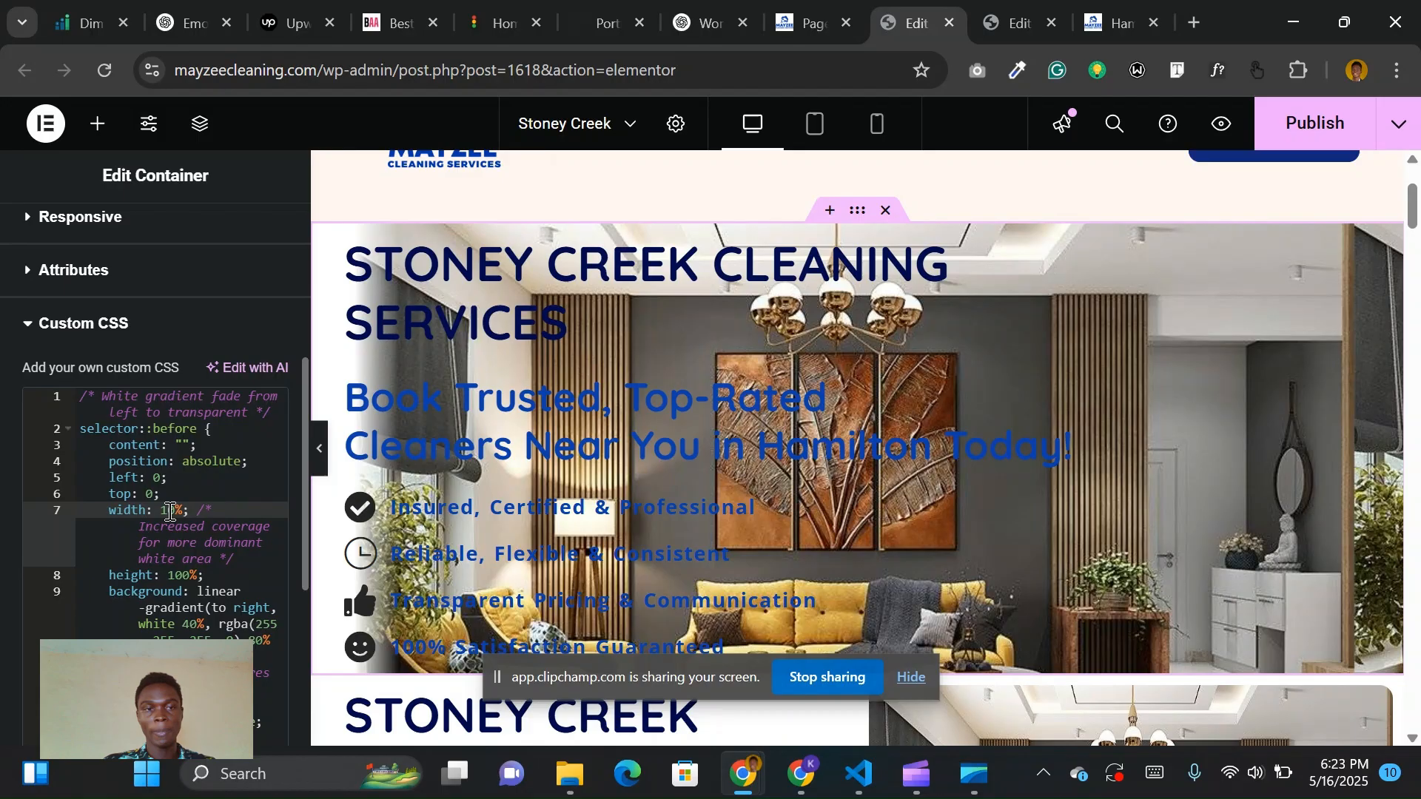
{"action": "type", "text": "0"}
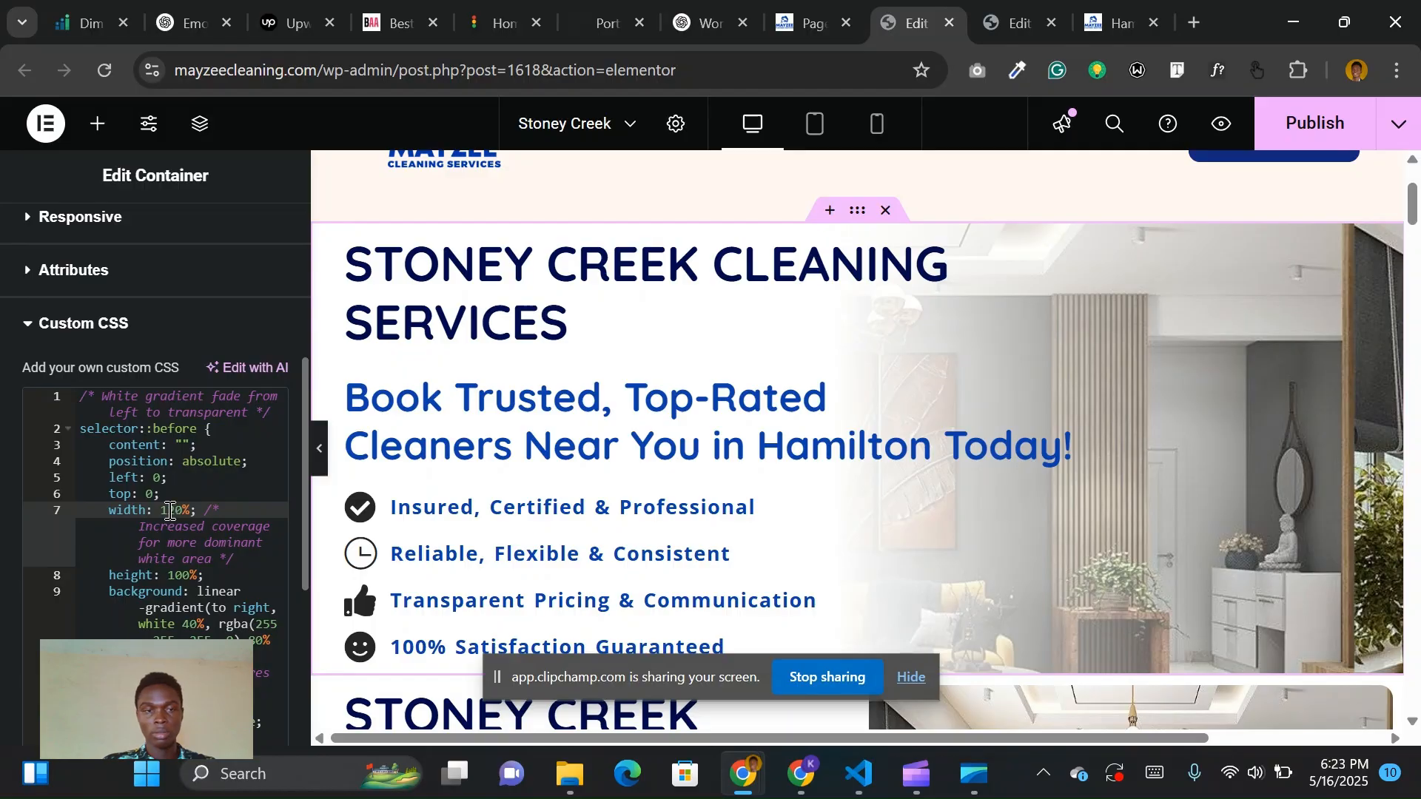
Try a 200% width for the selector::before overlay in the custom CSS, and settle on 100%.
{"action": "key", "text": "BackSpace"}
{"action": "type", "text": "0"}
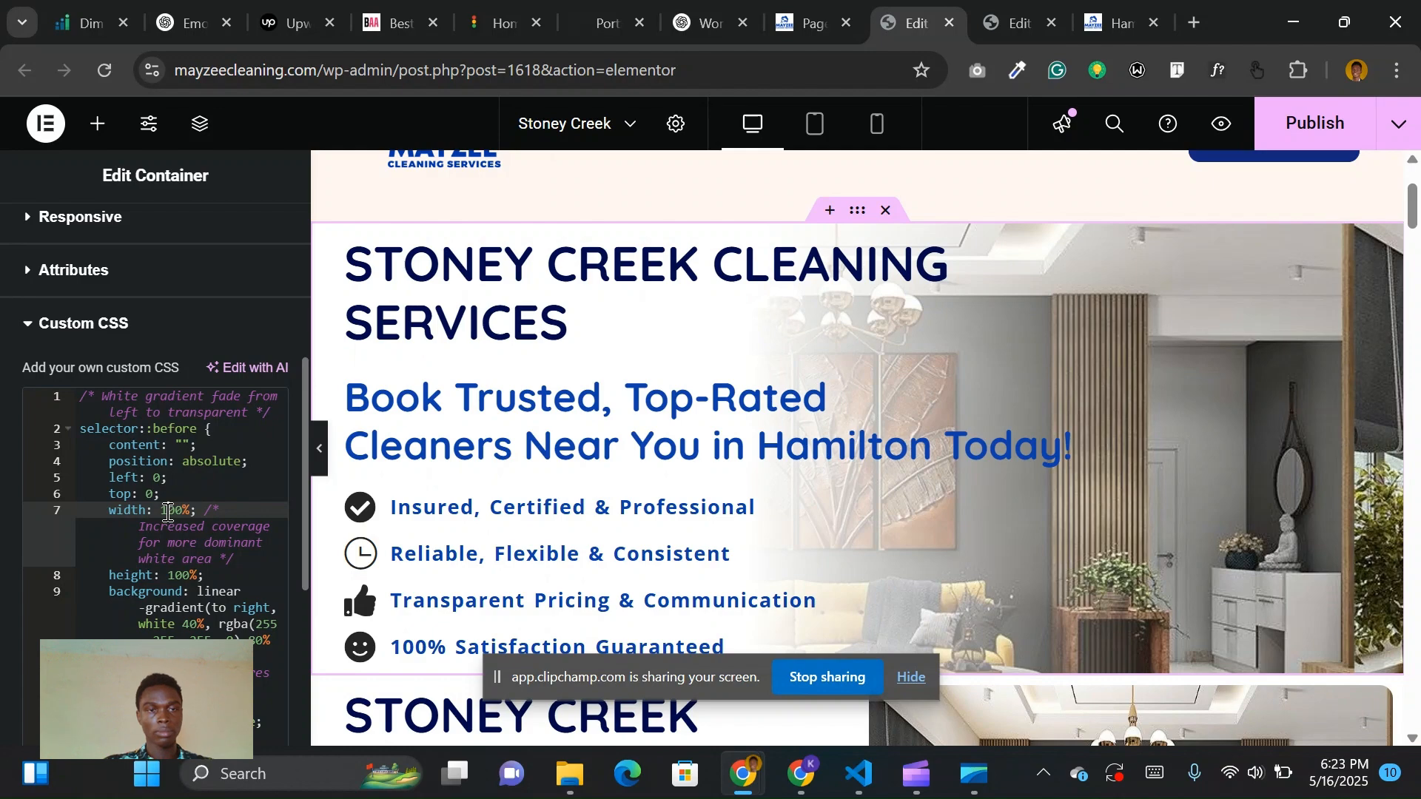
{"action": "key", "text": "BackSpace"}
{"action": "type", "text": "2"}
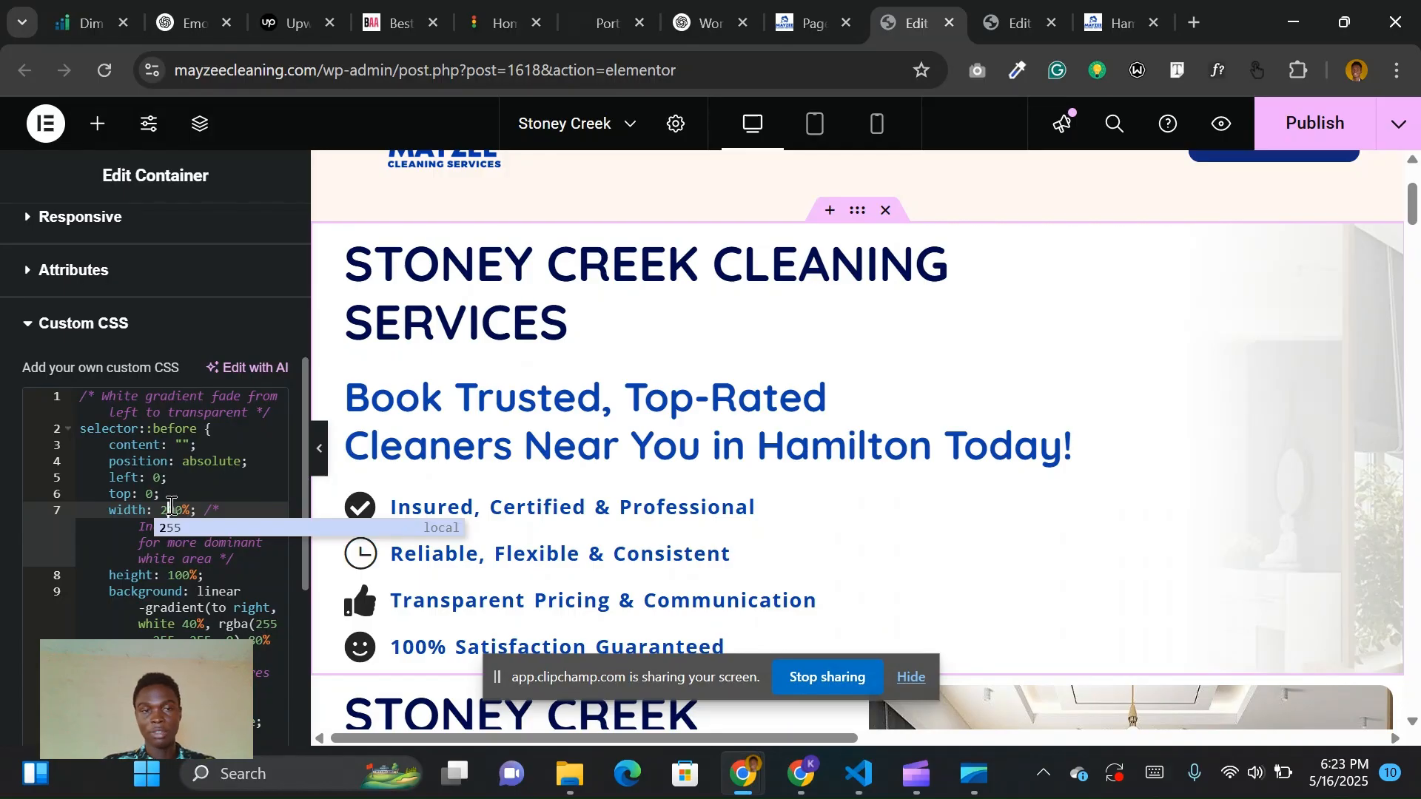
{"action": "key", "text": "BackSpace"}
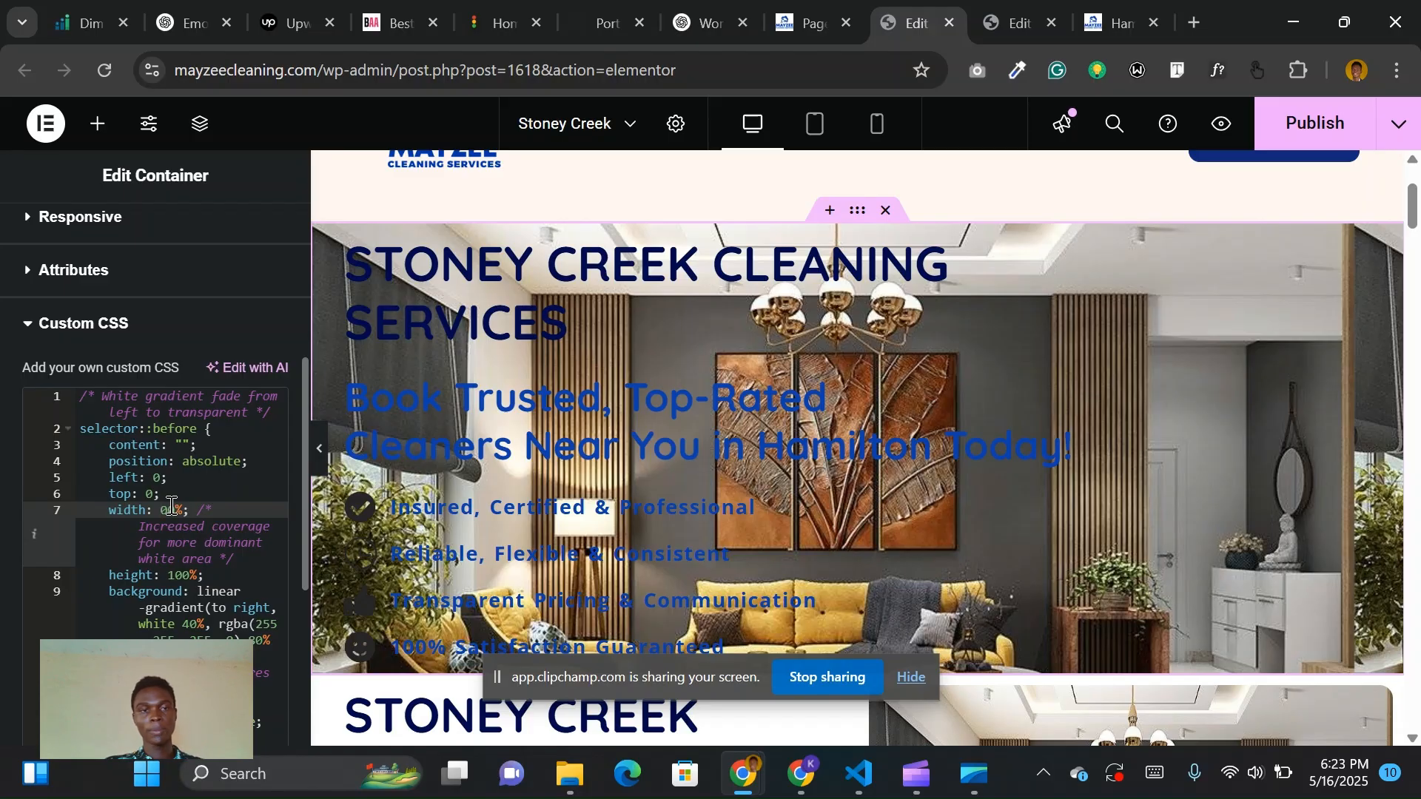
{"action": "type", "text": "10"}
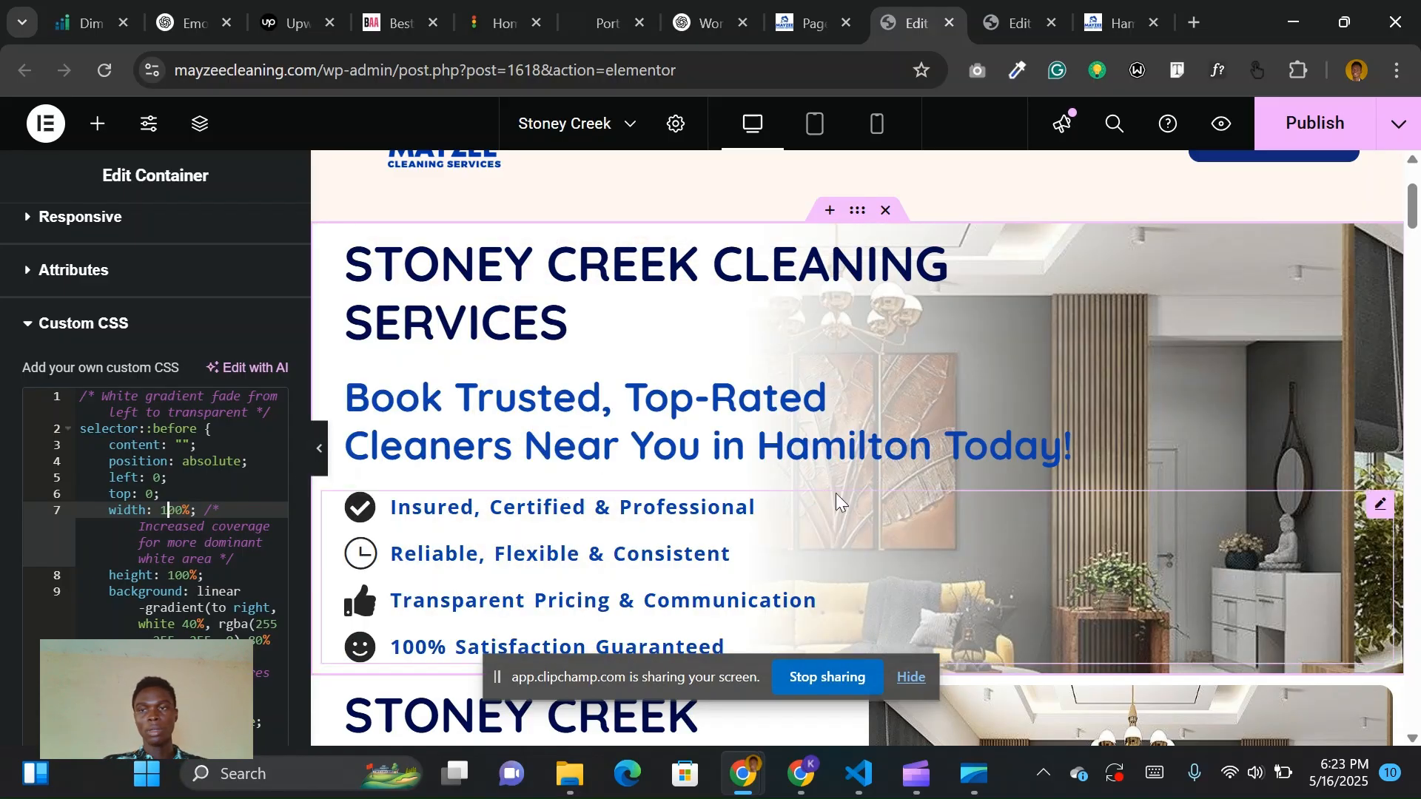
Dismiss the Instagram notification and delete the old hero container with the separate living-room image below the new one.
{"action": "scroll", "coordinate": [777, 459], "scroll_direction": "down", "scroll_amount": 8}
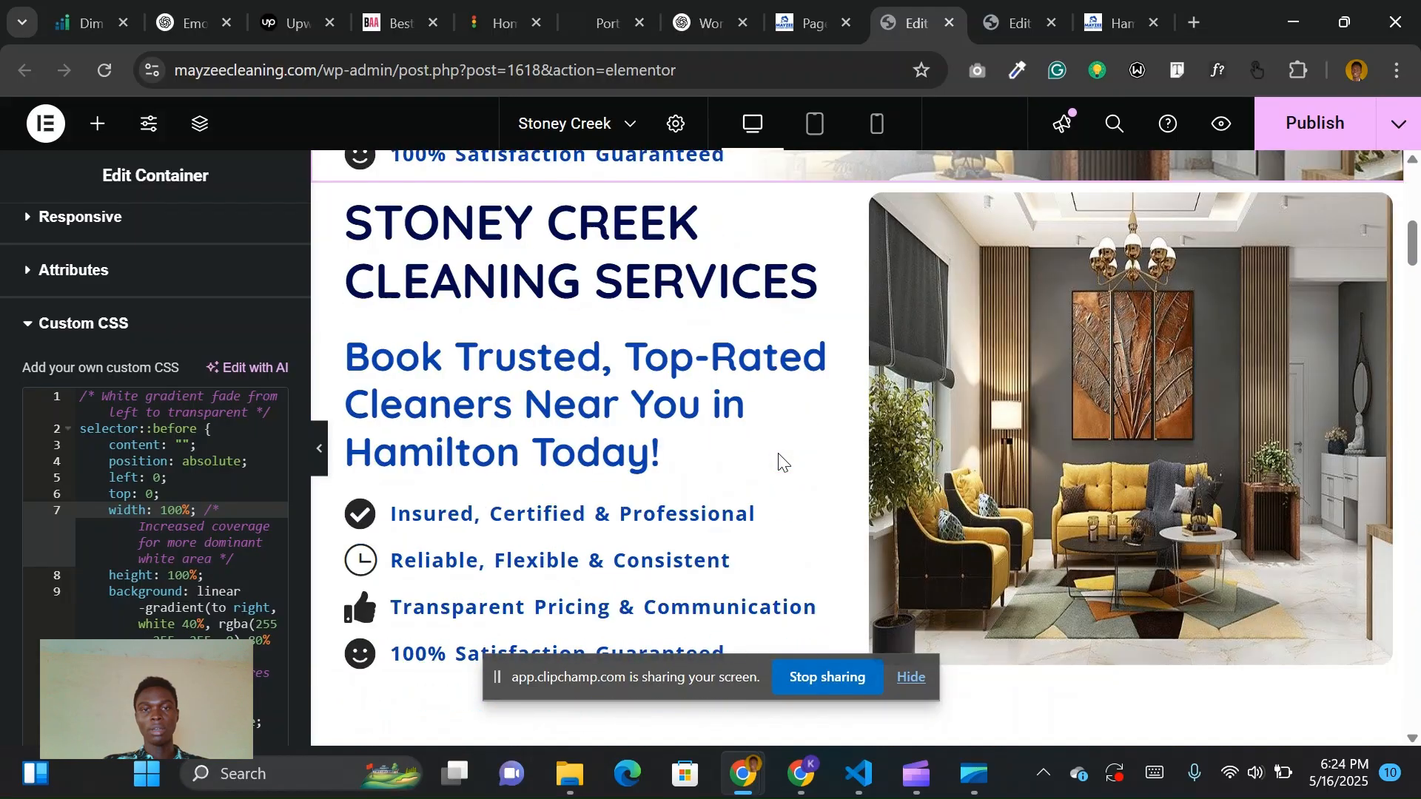
{"action": "scroll", "coordinate": [902, 490], "scroll_direction": "up", "scroll_amount": 1}
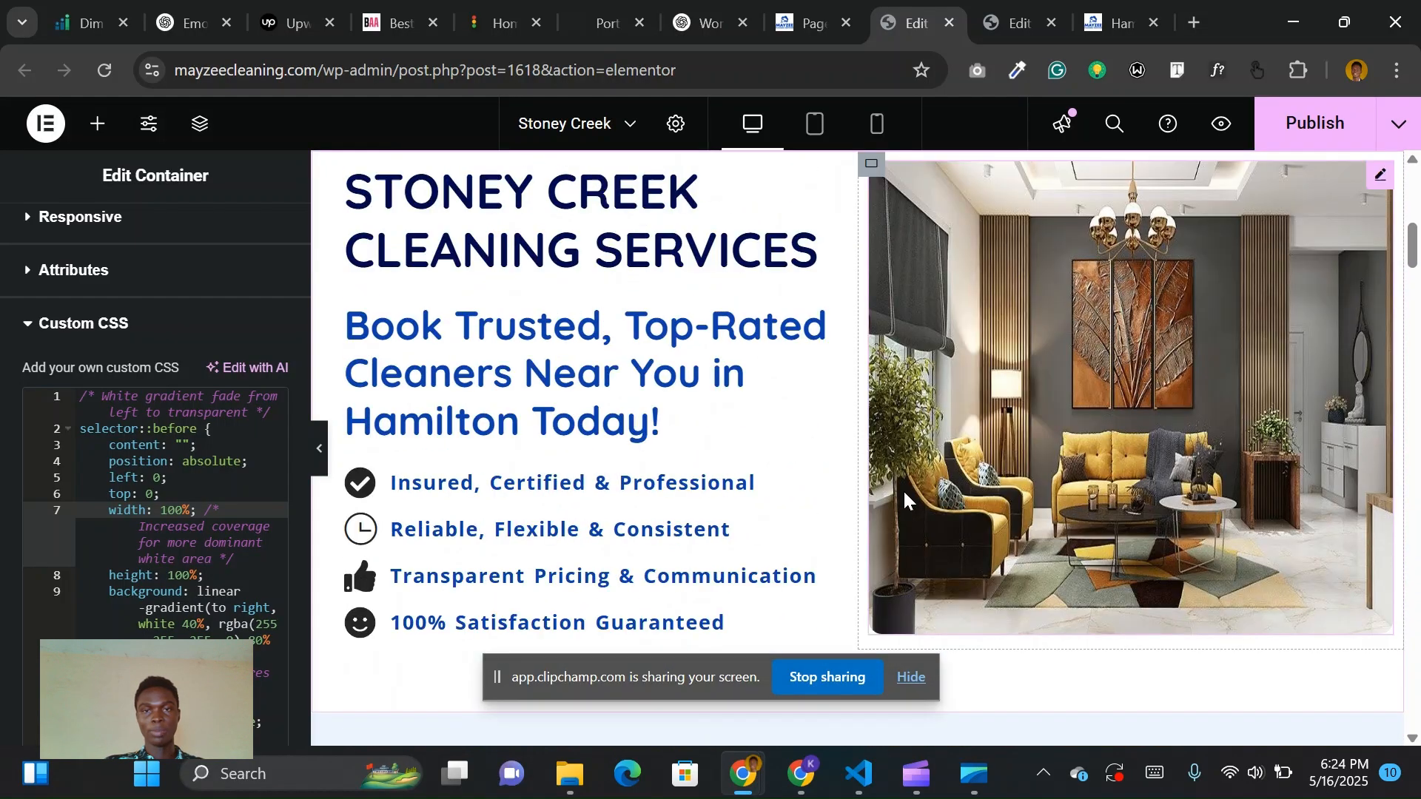
{"action": "scroll", "coordinate": [903, 490], "scroll_direction": "down", "scroll_amount": 2}
{"action": "scroll", "coordinate": [873, 452], "scroll_direction": "up", "scroll_amount": 2}
{"action": "scroll", "coordinate": [841, 421], "scroll_direction": "up", "scroll_amount": 2}
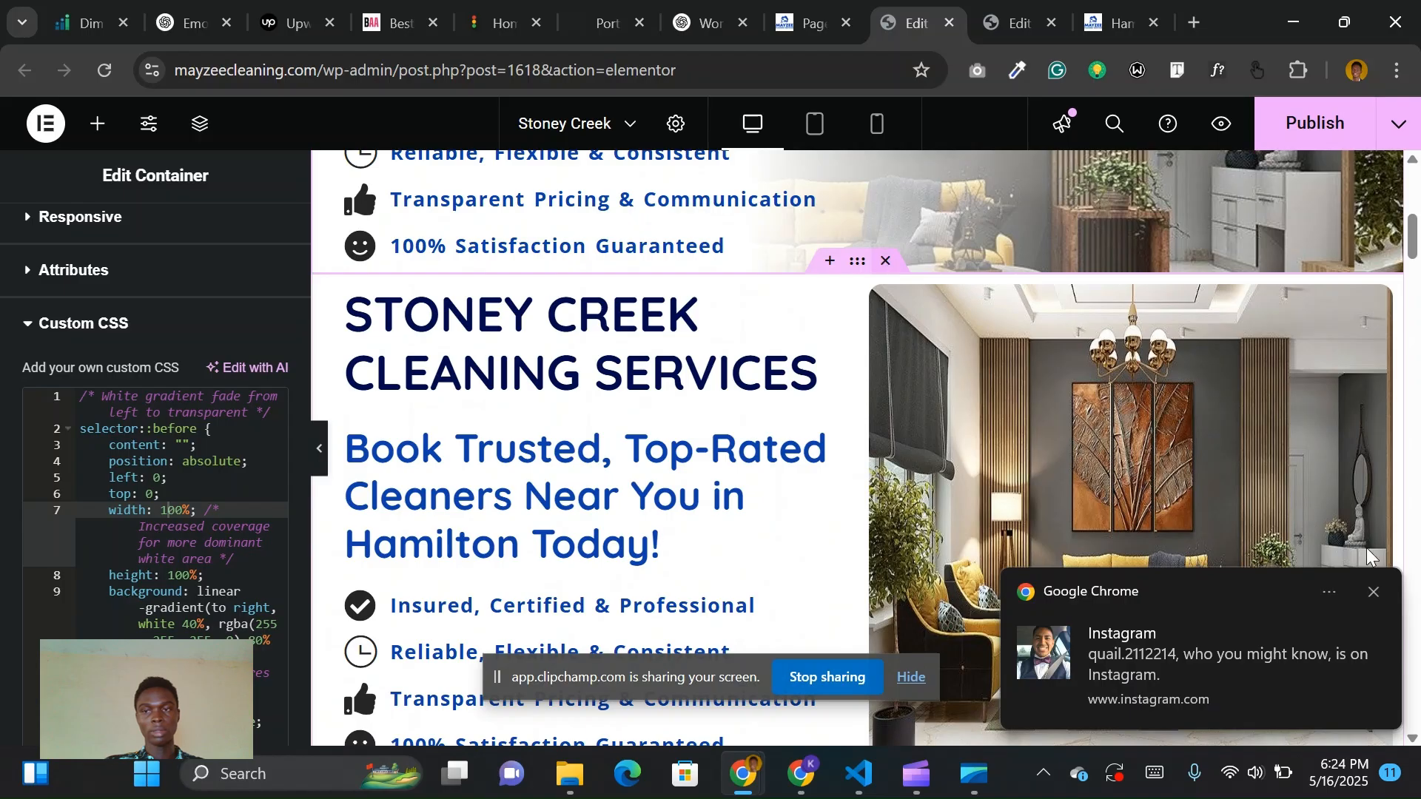
{"action": "left_click", "coordinate": [1375, 592]}
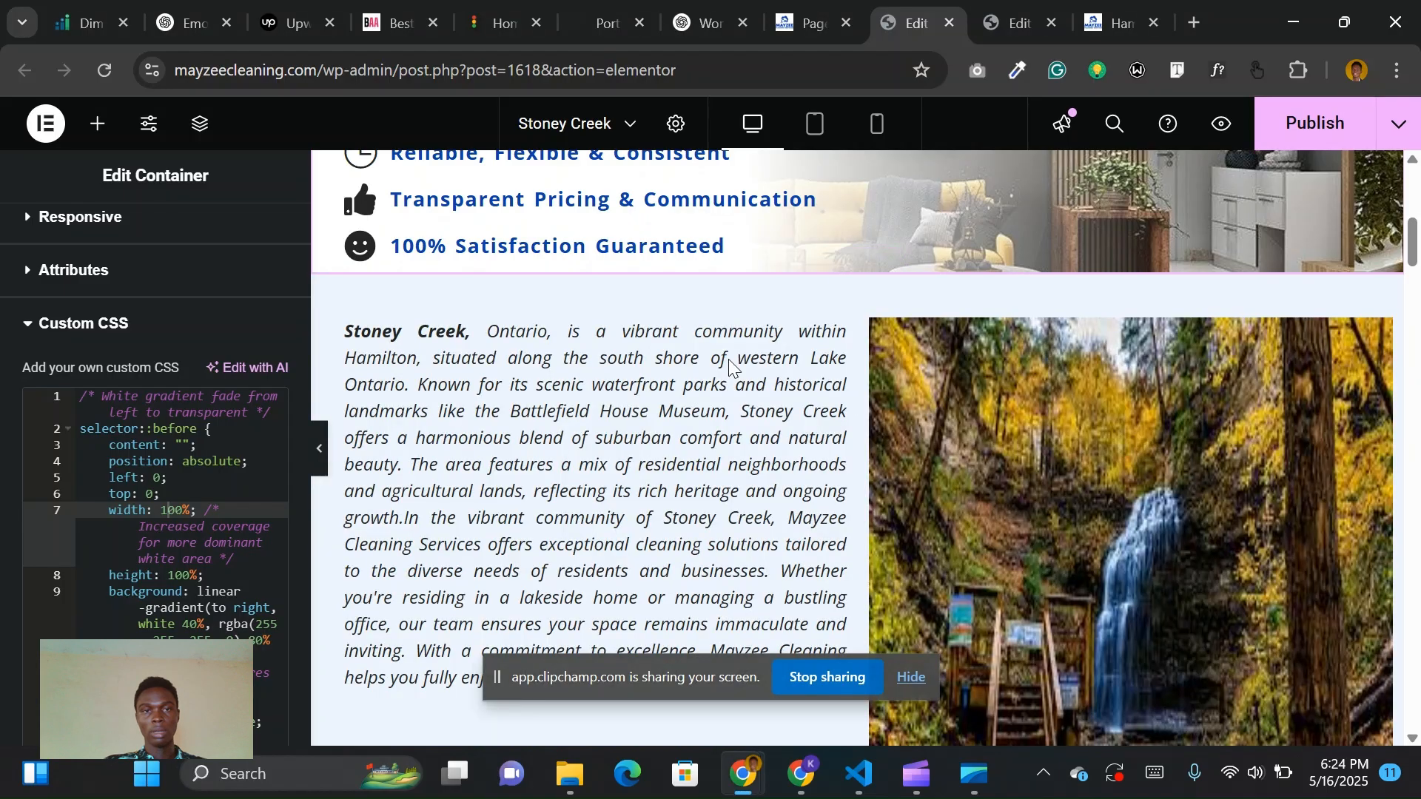
Publish the Stoney Creek page's changes and open its preview.
{"action": "scroll", "coordinate": [731, 370], "scroll_direction": "up", "scroll_amount": 3}
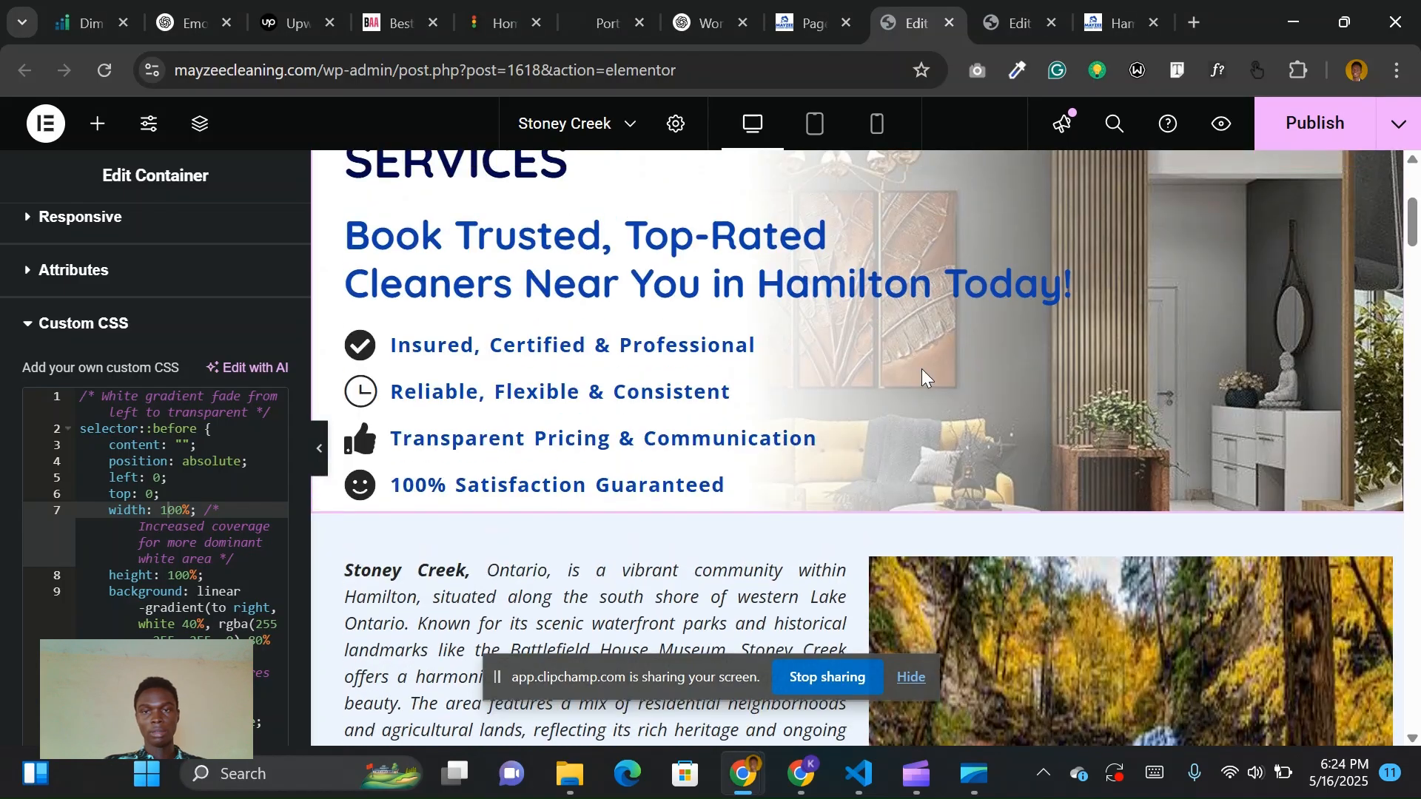
{"action": "scroll", "coordinate": [923, 374], "scroll_direction": "up", "scroll_amount": 4}
{"action": "scroll", "coordinate": [923, 374], "scroll_direction": "down", "scroll_amount": 3}
{"action": "scroll", "coordinate": [803, 412], "scroll_direction": "up", "scroll_amount": 2}
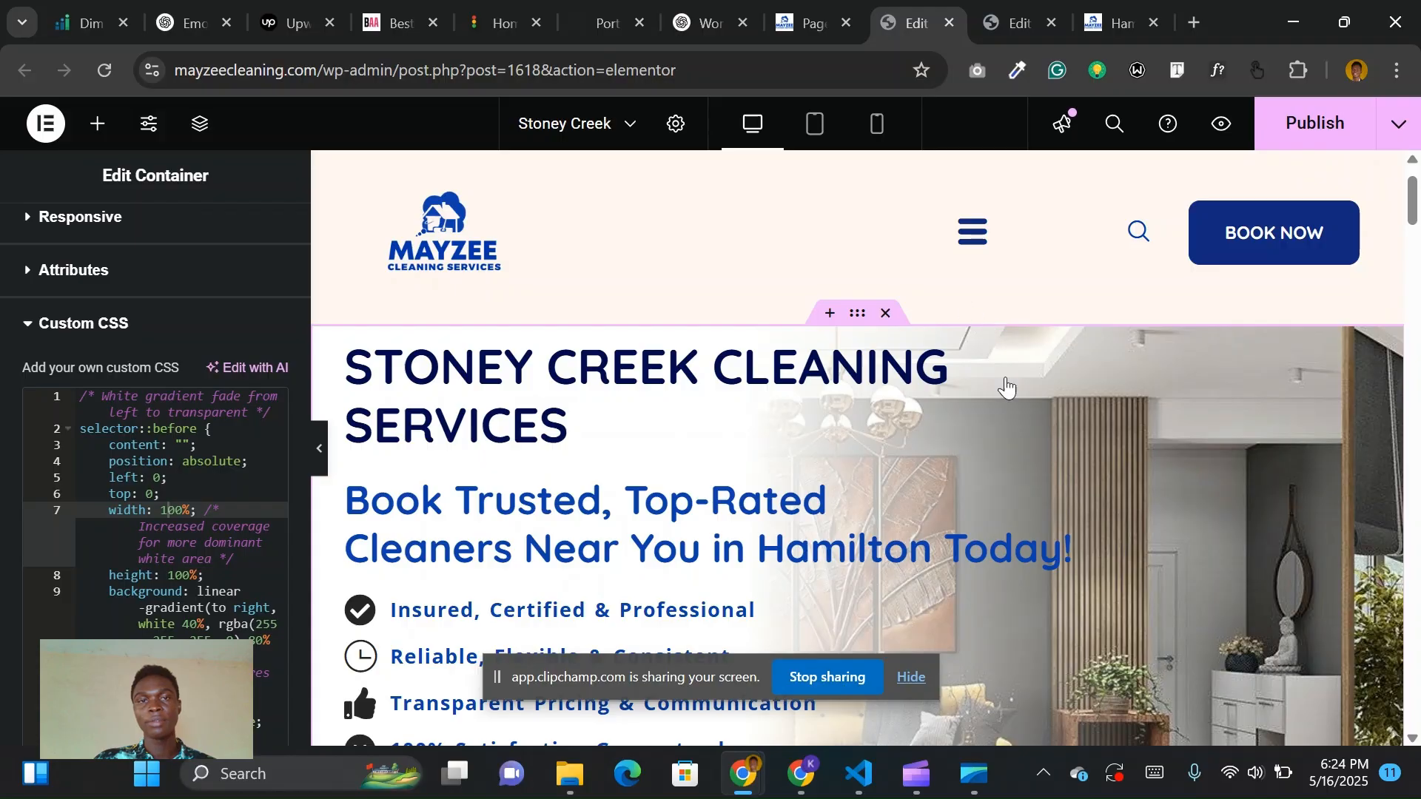
{"action": "key", "text": "ctrl+s"}
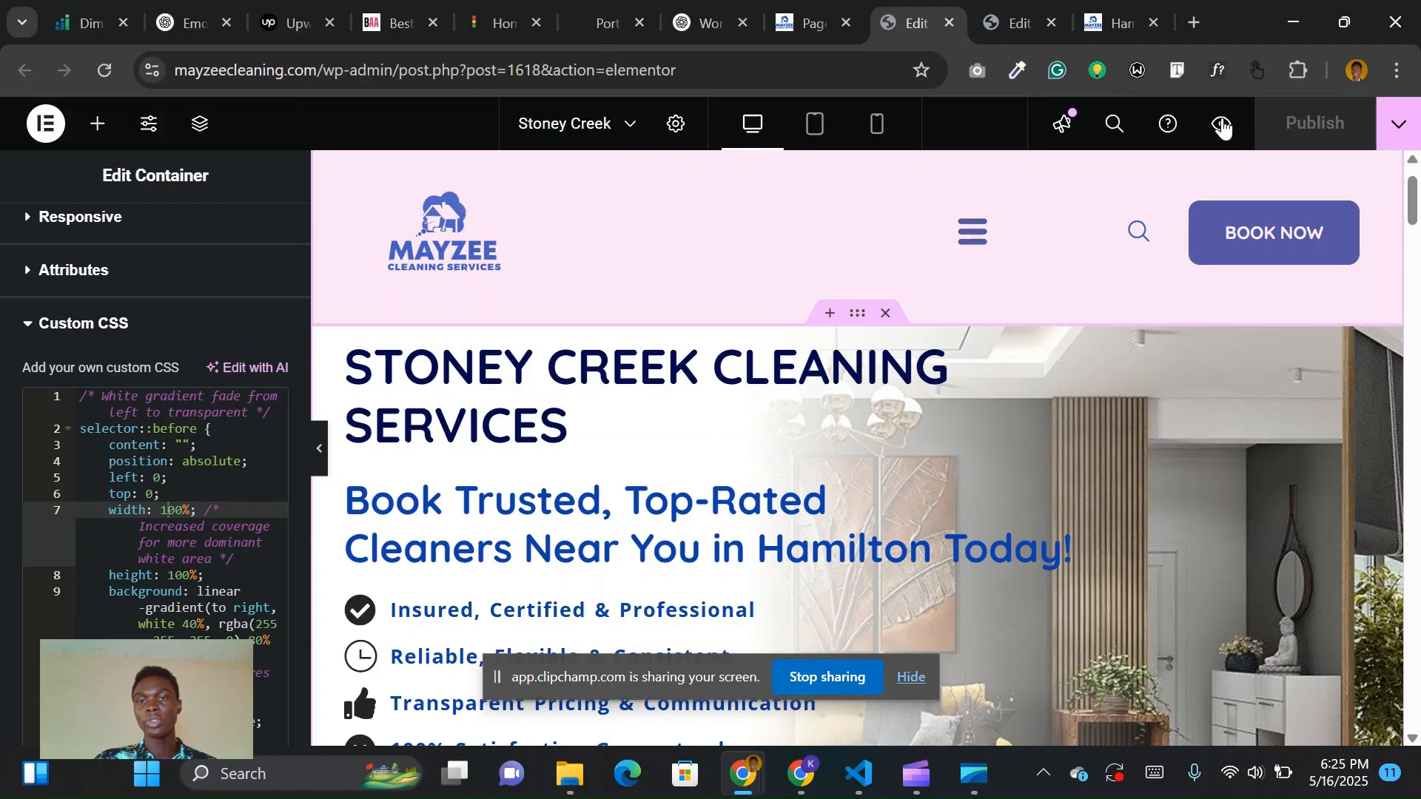
{"action": "left_click", "coordinate": [1222, 125]}
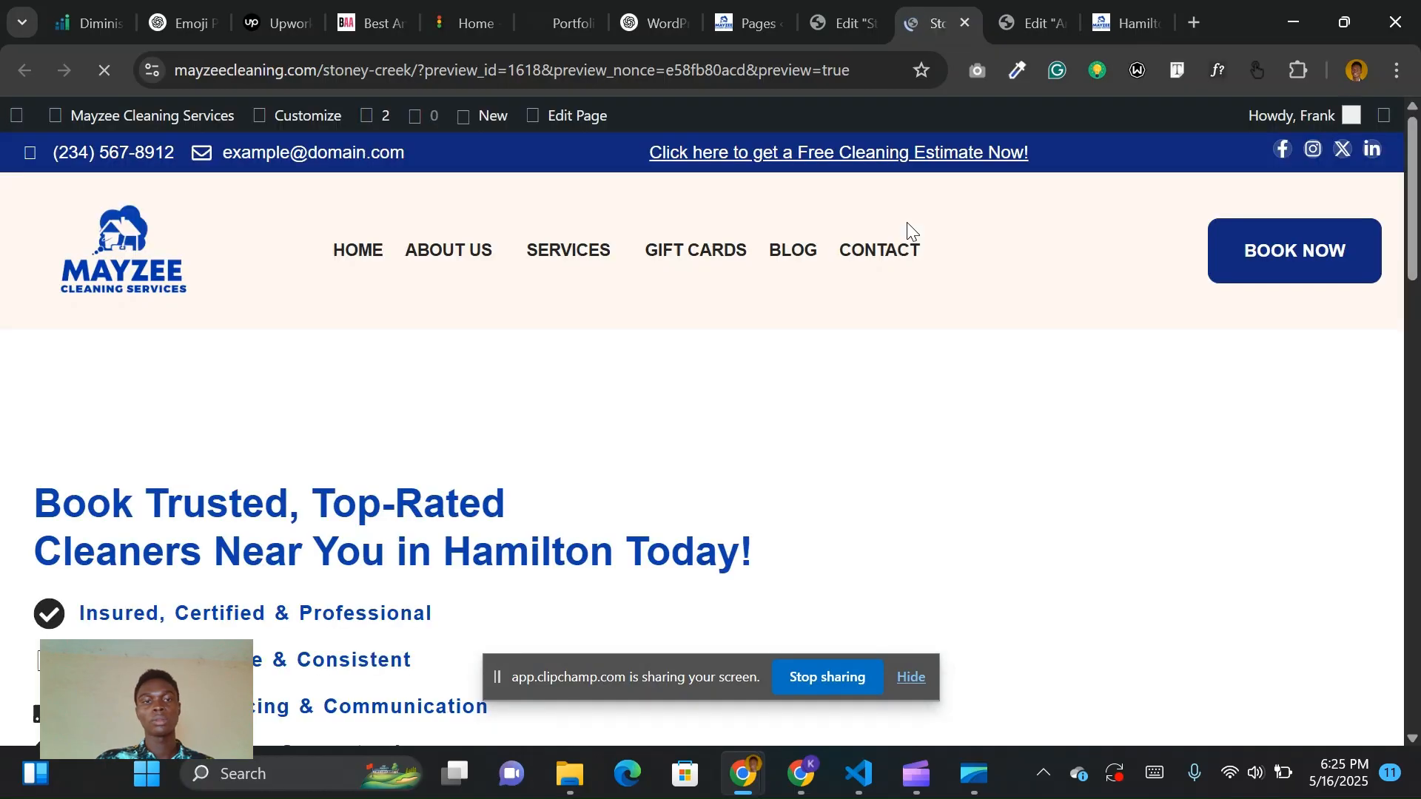
Examine the hero section's background image, gradient overlay and text on the previewed Stoney Creek page.
{"action": "scroll", "coordinate": [677, 393], "scroll_direction": "down", "scroll_amount": 3}
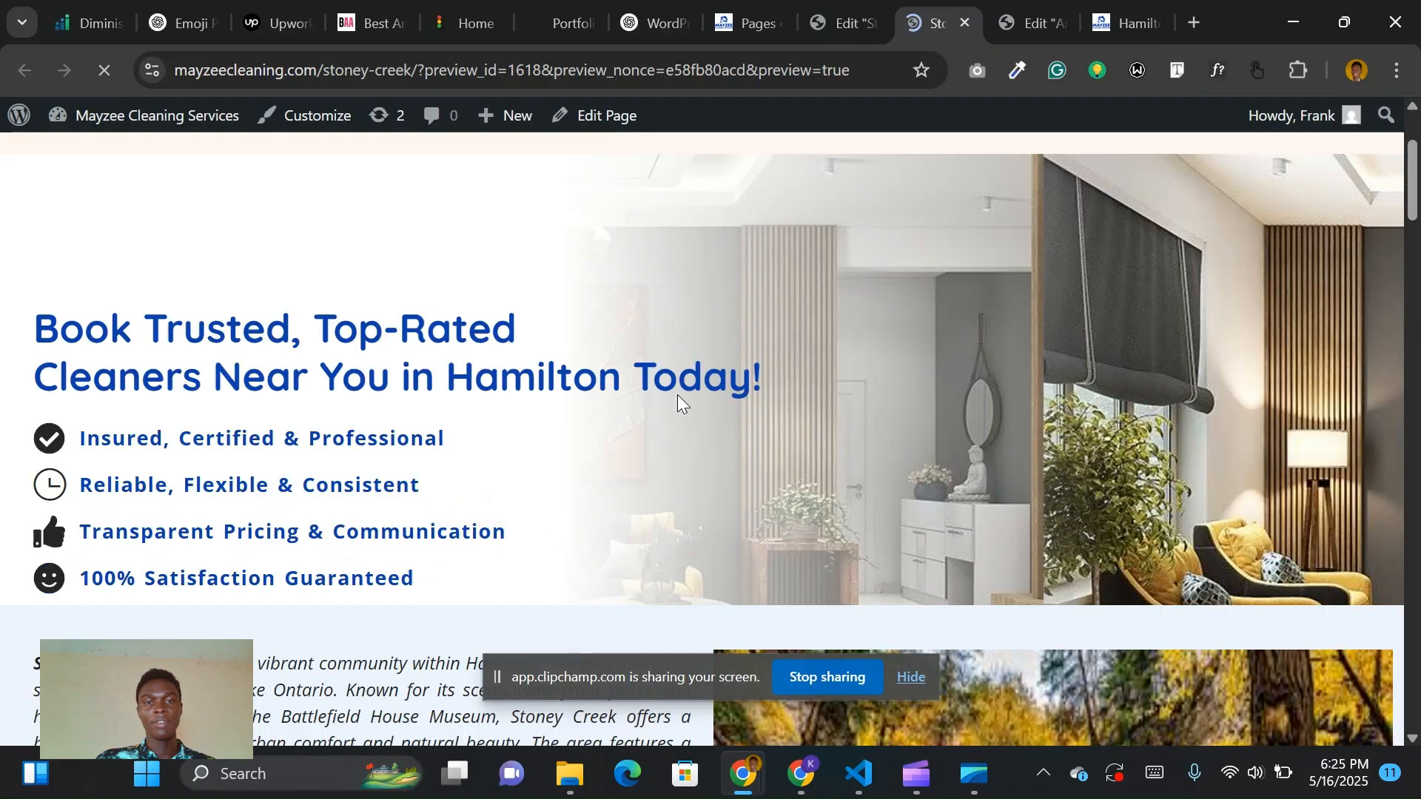
{"action": "scroll", "coordinate": [678, 393], "scroll_direction": "down", "scroll_amount": 1}
{"action": "scroll", "coordinate": [677, 393], "scroll_direction": "up", "scroll_amount": 2}
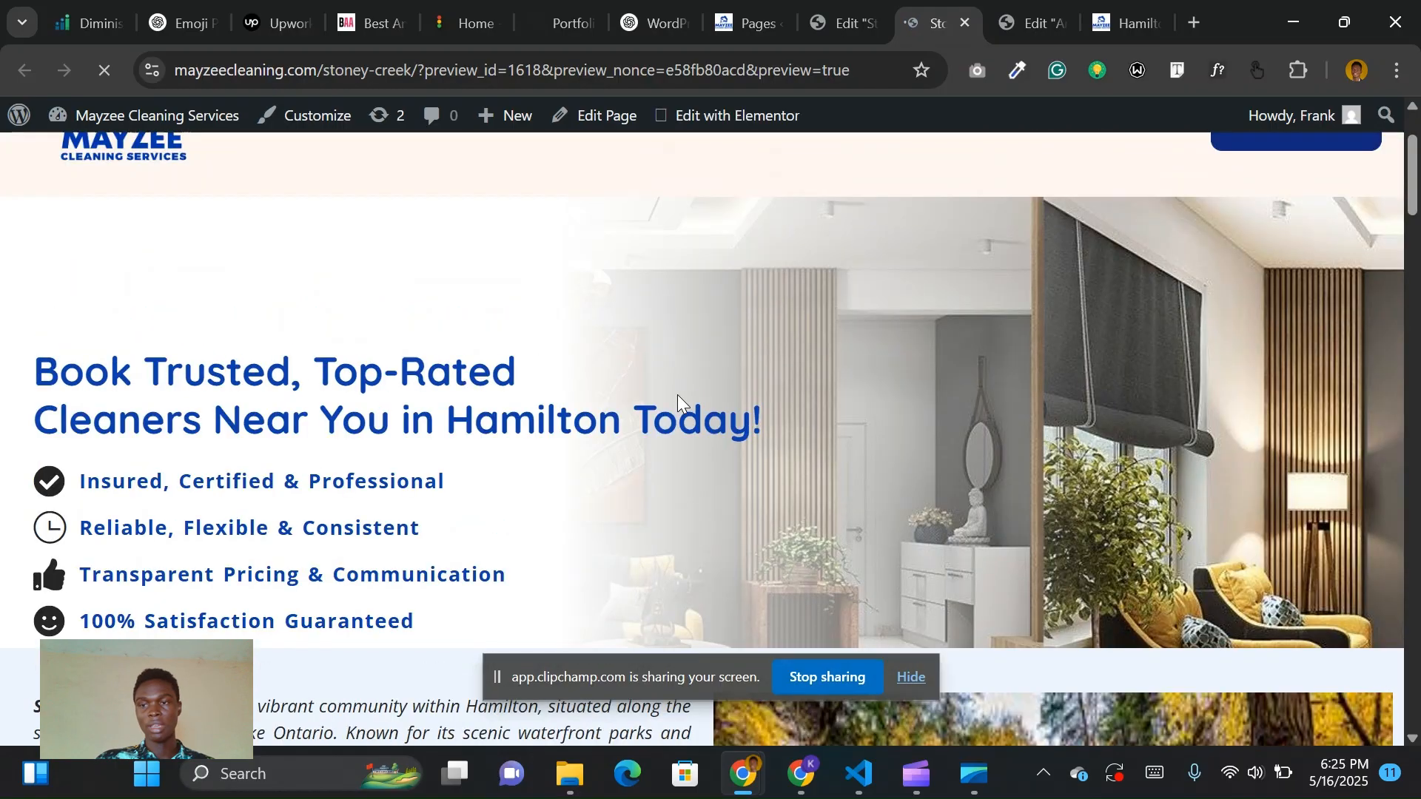
{"action": "scroll", "coordinate": [932, 514], "scroll_direction": "down", "scroll_amount": 1}
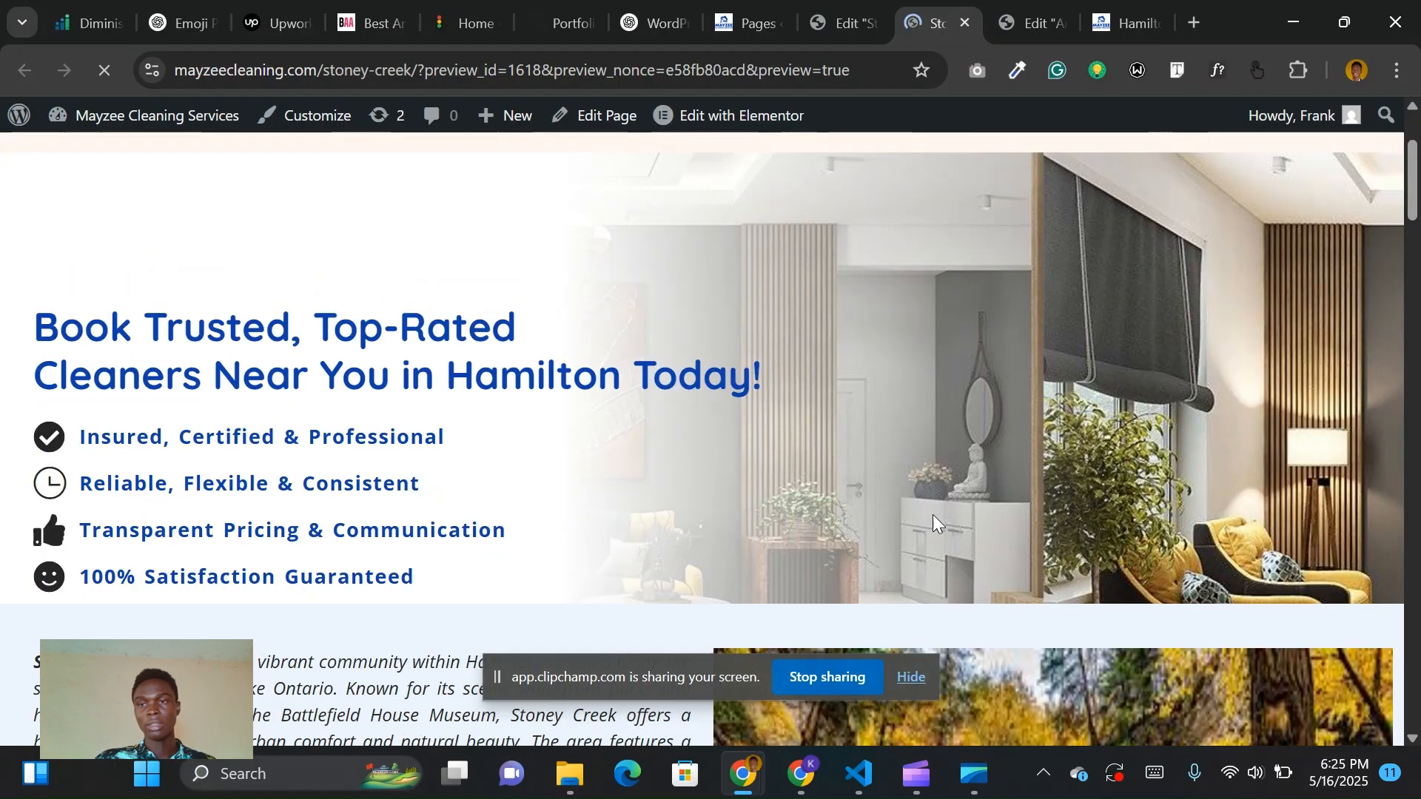
{"action": "scroll", "coordinate": [932, 514], "scroll_direction": "up", "scroll_amount": 3}
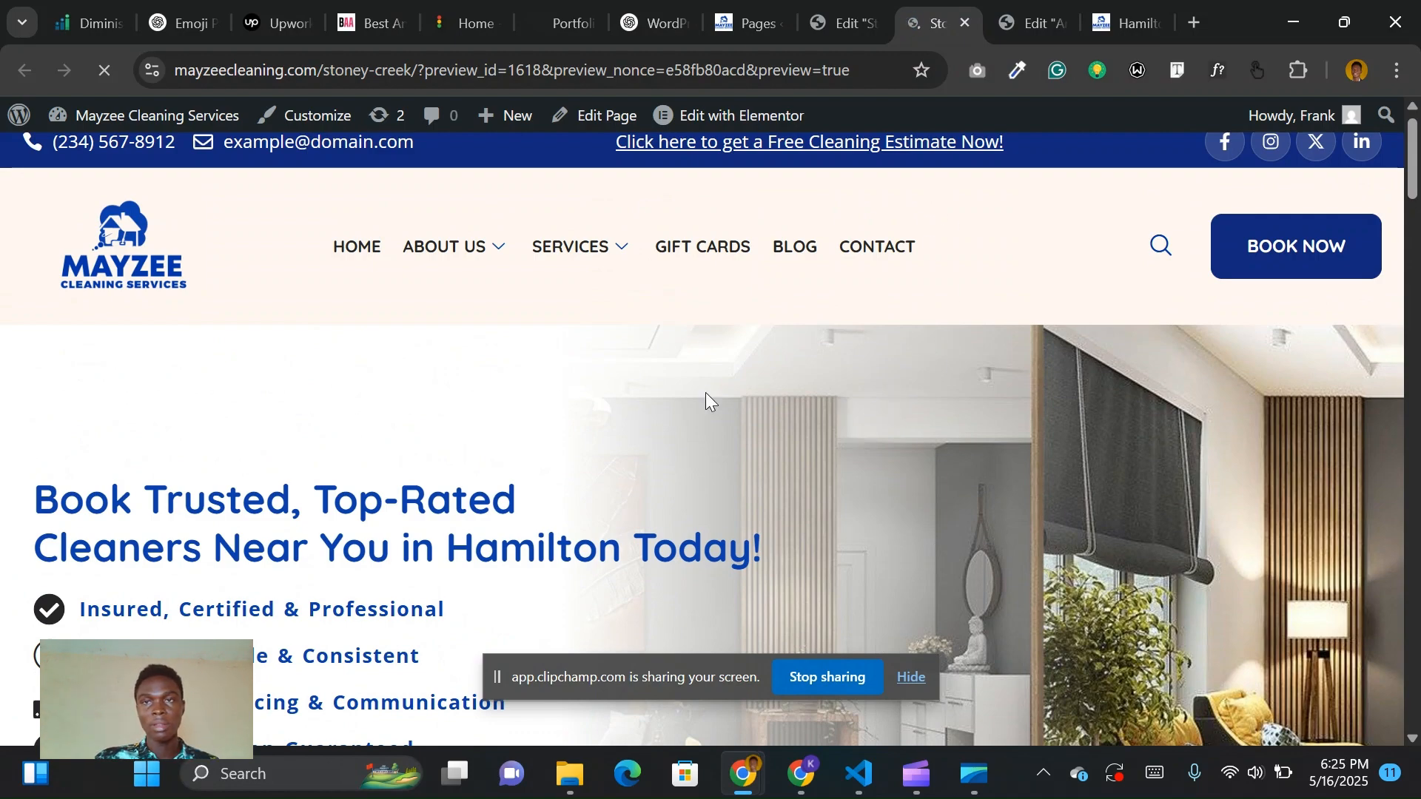
{"action": "scroll", "coordinate": [707, 400], "scroll_direction": "down", "scroll_amount": 10}
{"action": "scroll", "coordinate": [709, 399], "scroll_direction": "up", "scroll_amount": 10}
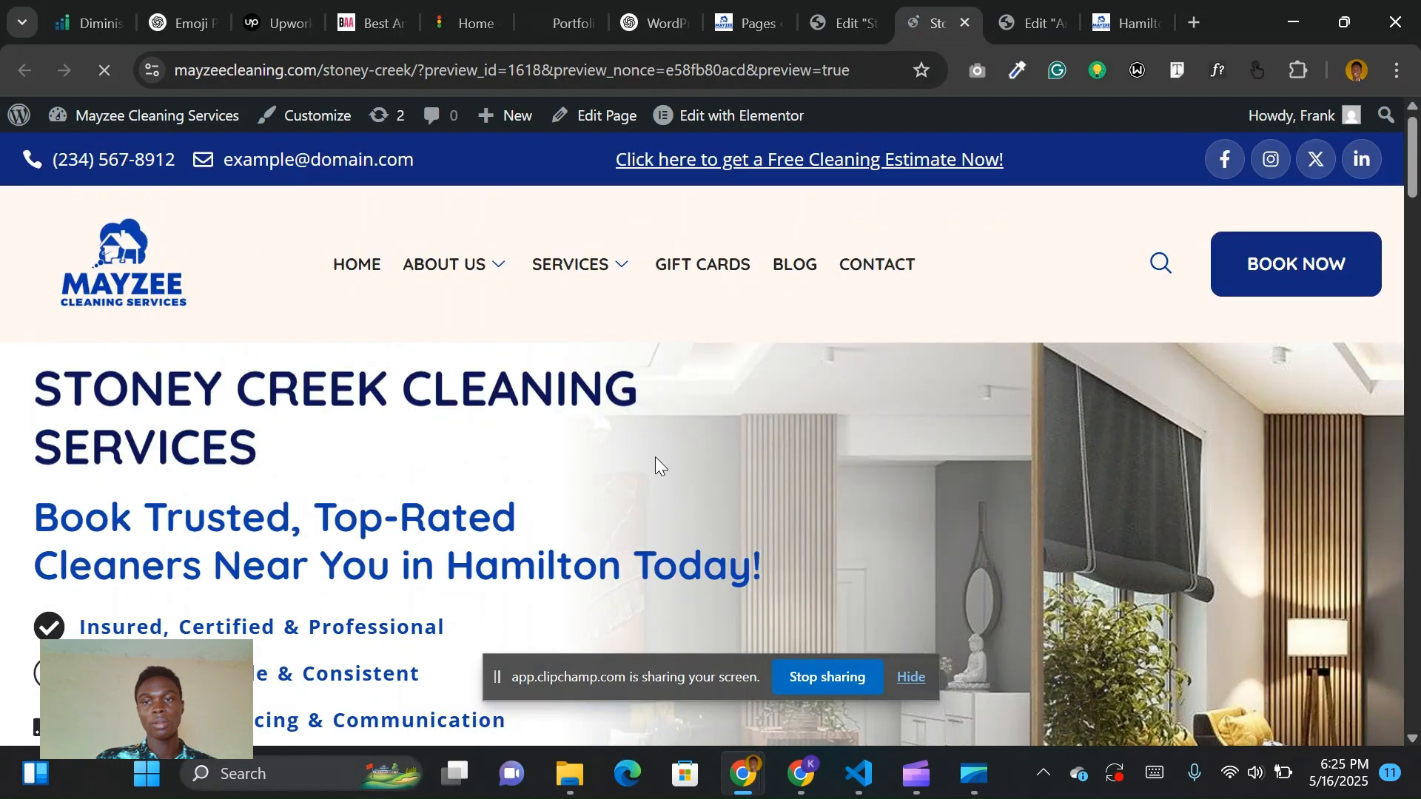
{"action": "scroll", "coordinate": [655, 456], "scroll_direction": "down", "scroll_amount": 2}
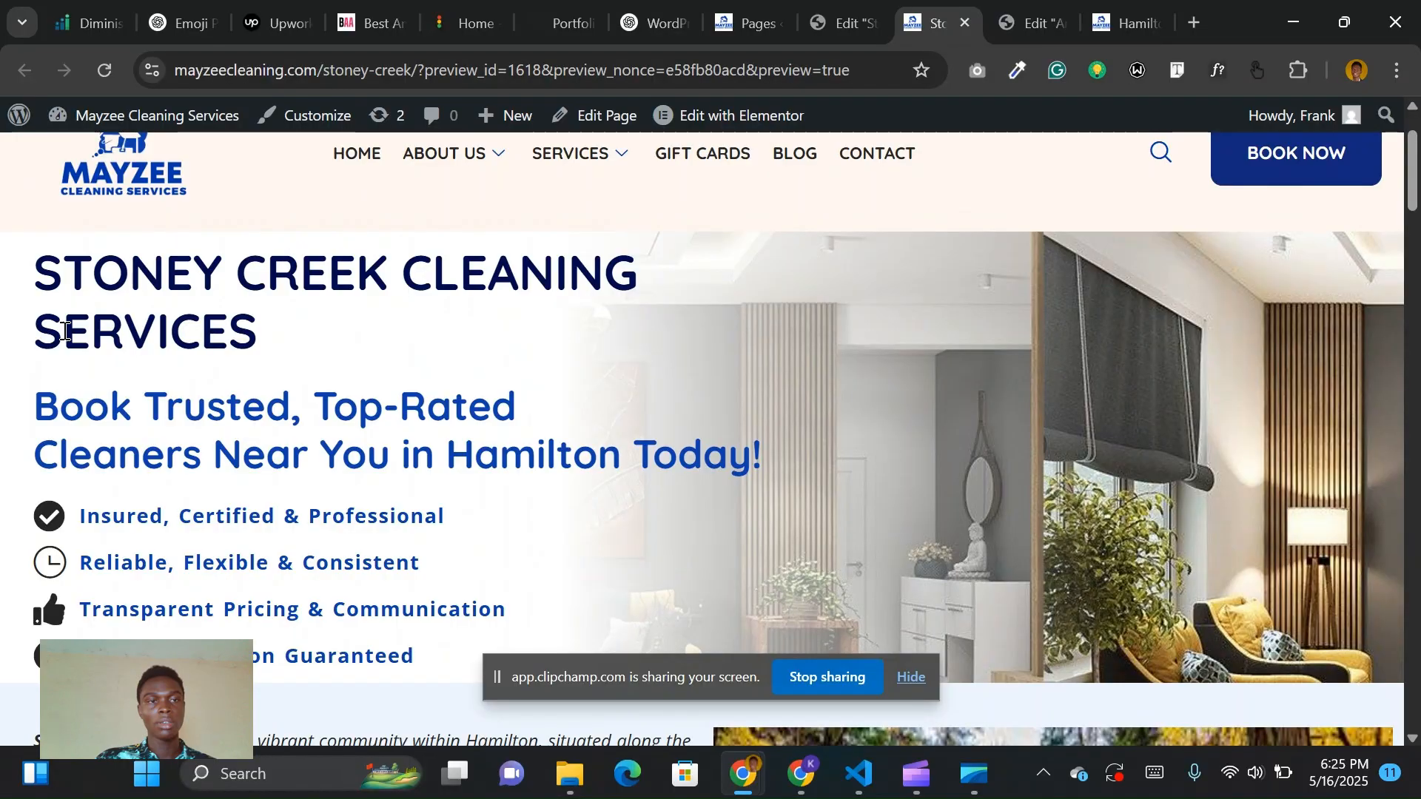
{"action": "scroll", "coordinate": [490, 474], "scroll_direction": "down", "scroll_amount": 2}
{"action": "scroll", "coordinate": [816, 419], "scroll_direction": "up", "scroll_amount": 1}
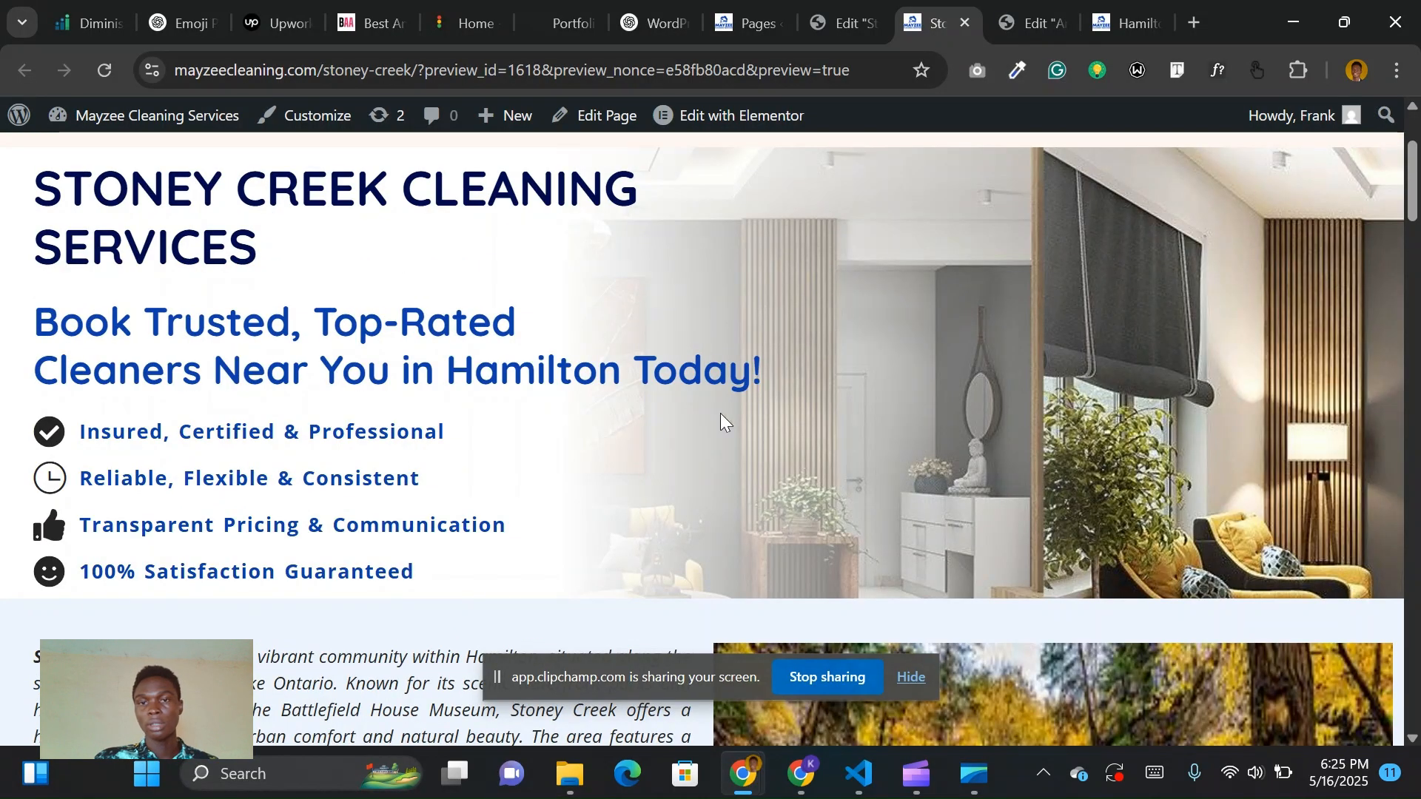
{"action": "scroll", "coordinate": [721, 413], "scroll_direction": "up", "scroll_amount": 1}
{"action": "scroll", "coordinate": [873, 361], "scroll_direction": "down", "scroll_amount": 3}
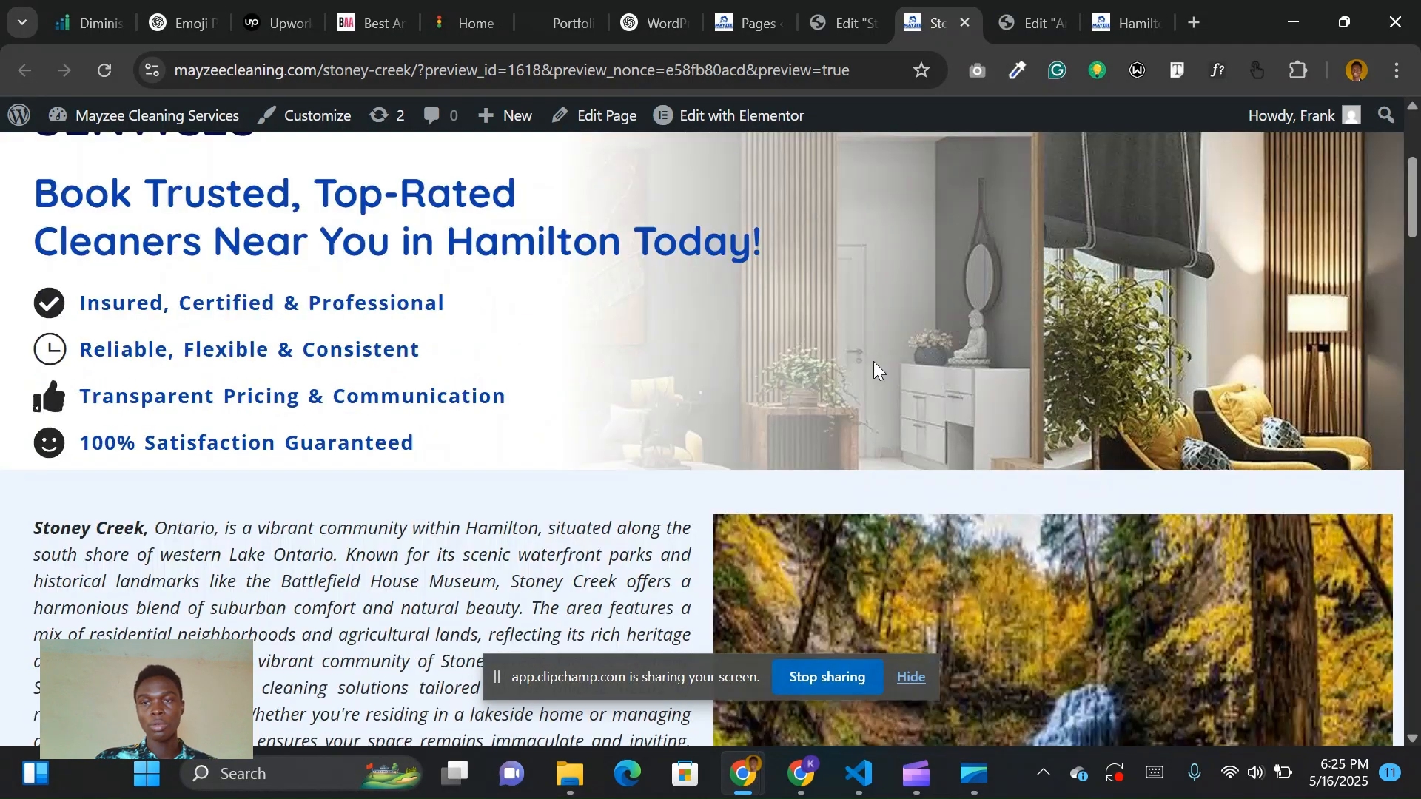
{"action": "scroll", "coordinate": [874, 361], "scroll_direction": "up", "scroll_amount": 1}
{"action": "scroll", "coordinate": [908, 327], "scroll_direction": "up", "scroll_amount": 3}
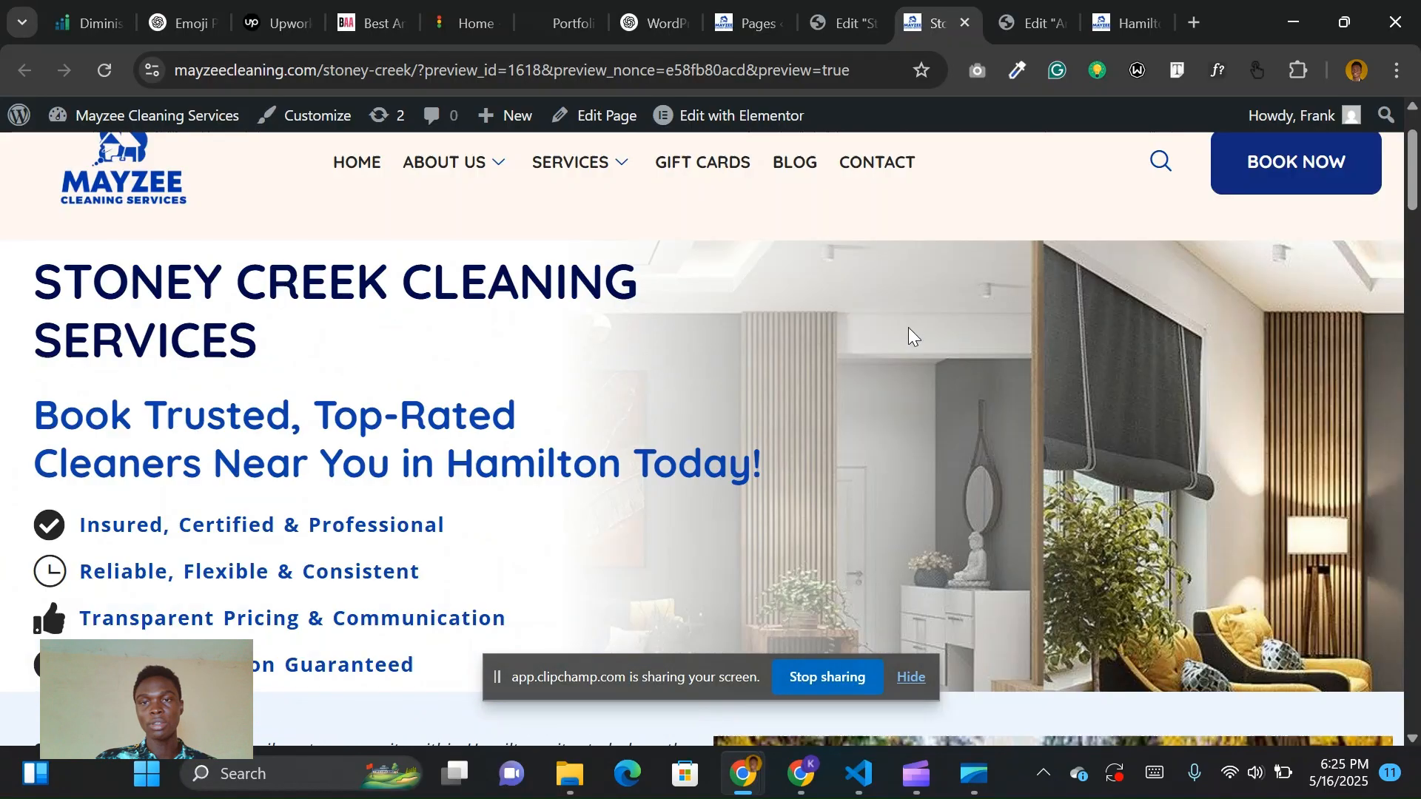
{"action": "scroll", "coordinate": [908, 327], "scroll_direction": "down", "scroll_amount": 2}
{"action": "scroll", "coordinate": [892, 338], "scroll_direction": "up", "scroll_amount": 2}
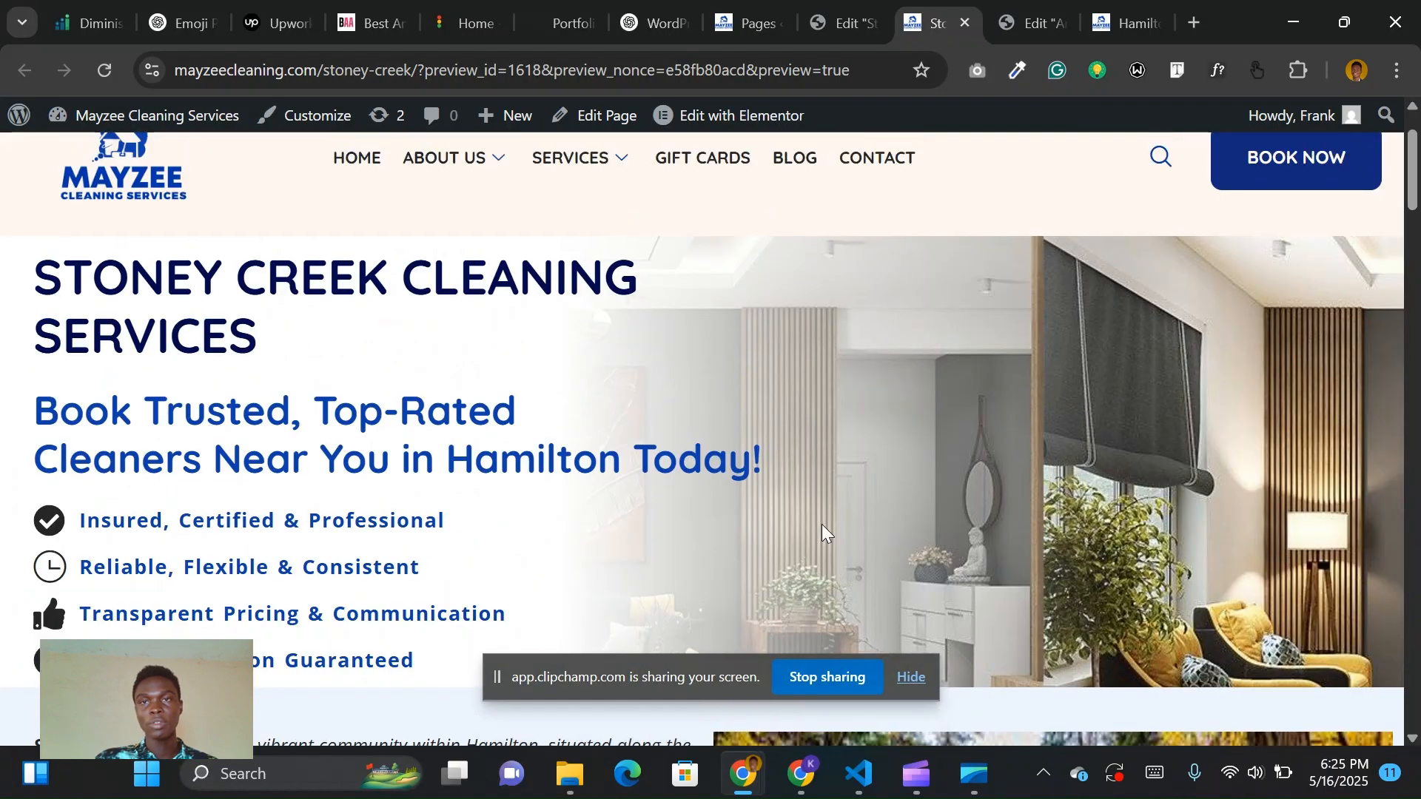
Return to the Stoney Creek editor and set the hero container's background image position to Center Center.
{"action": "left_click", "coordinate": [845, 28]}
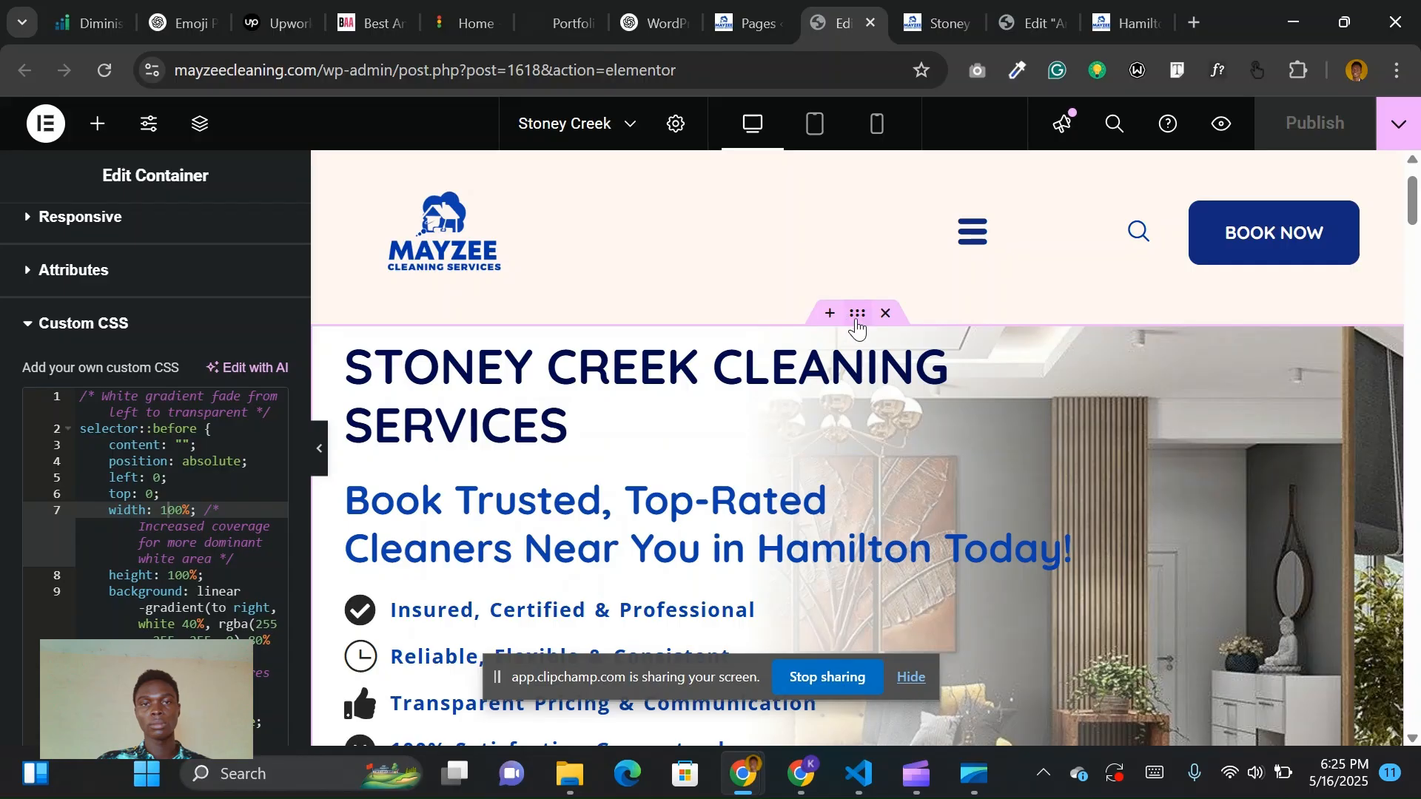
{"action": "scroll", "coordinate": [80, 317], "scroll_direction": "up", "scroll_amount": 5}
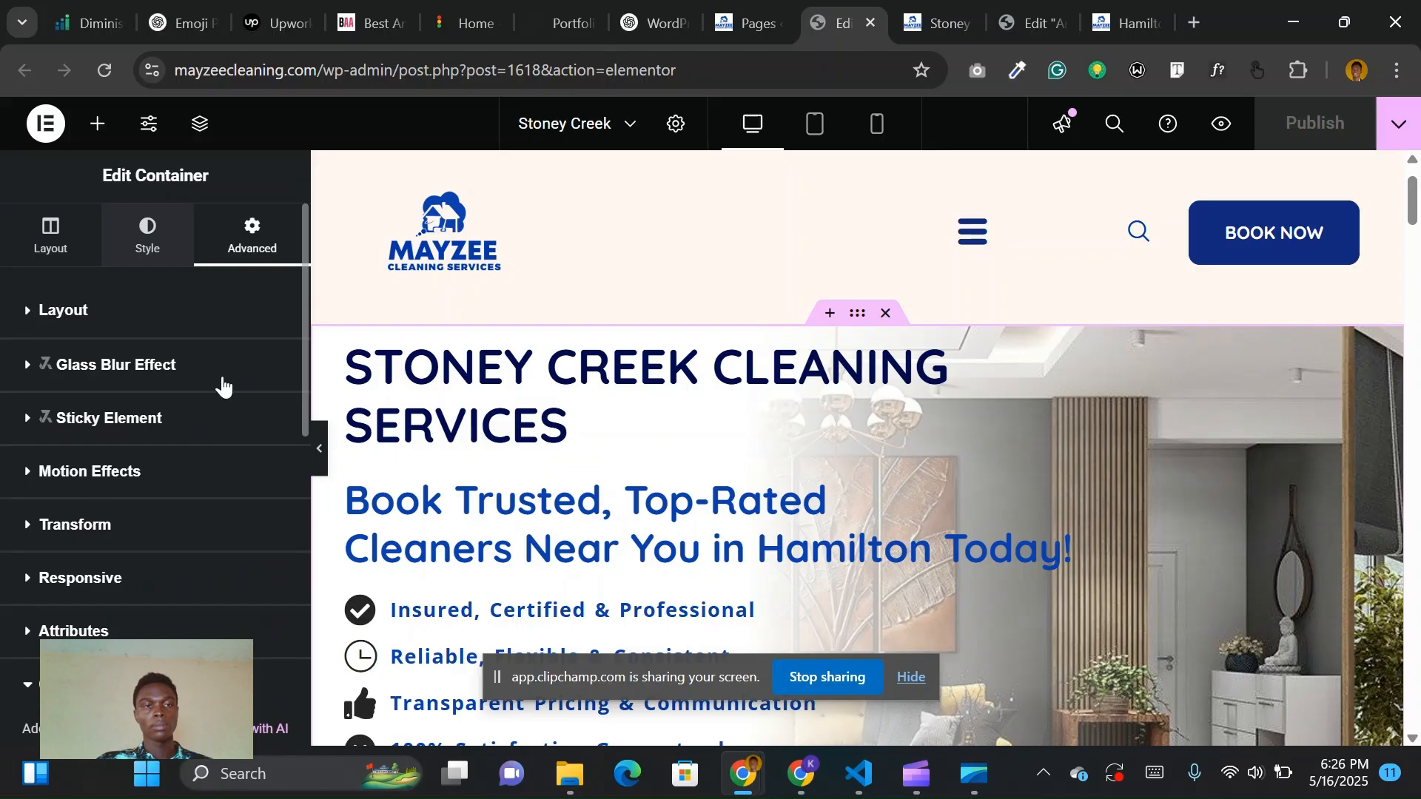
{"action": "scroll", "coordinate": [117, 455], "scroll_direction": "down", "scroll_amount": 3}
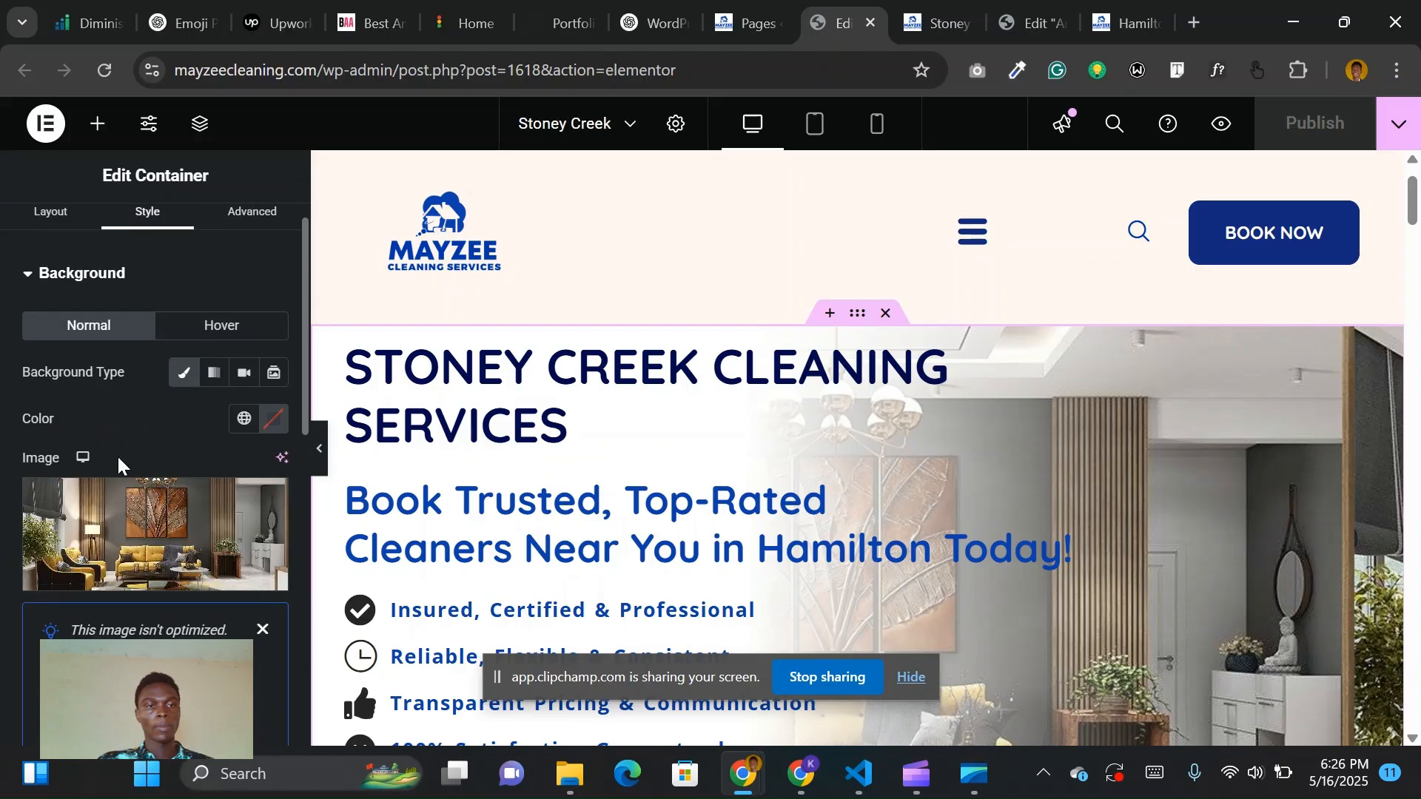
{"action": "scroll", "coordinate": [191, 554], "scroll_direction": "down", "scroll_amount": 2}
{"action": "scroll", "coordinate": [191, 555], "scroll_direction": "up", "scroll_amount": 2}
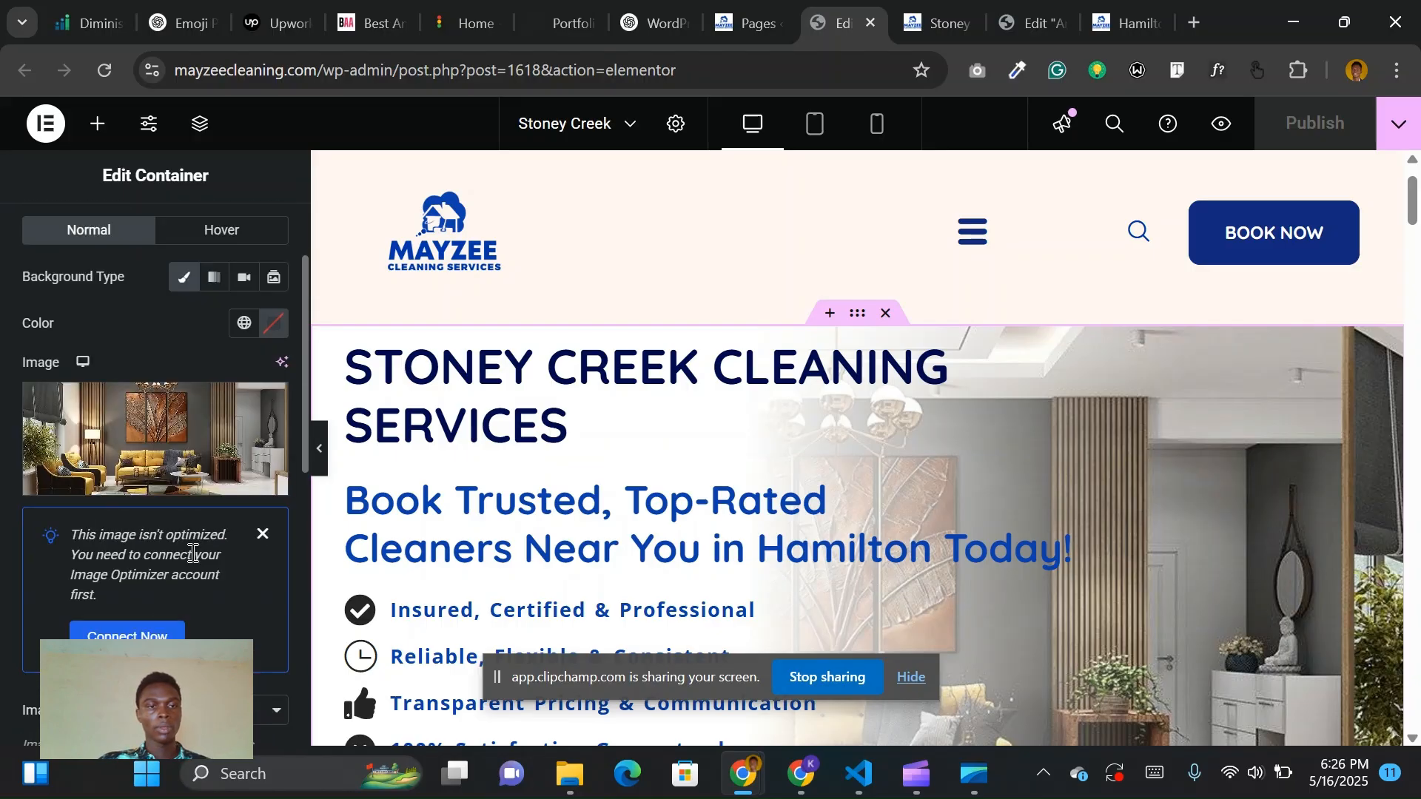
{"action": "scroll", "coordinate": [191, 555], "scroll_direction": "down", "scroll_amount": 3}
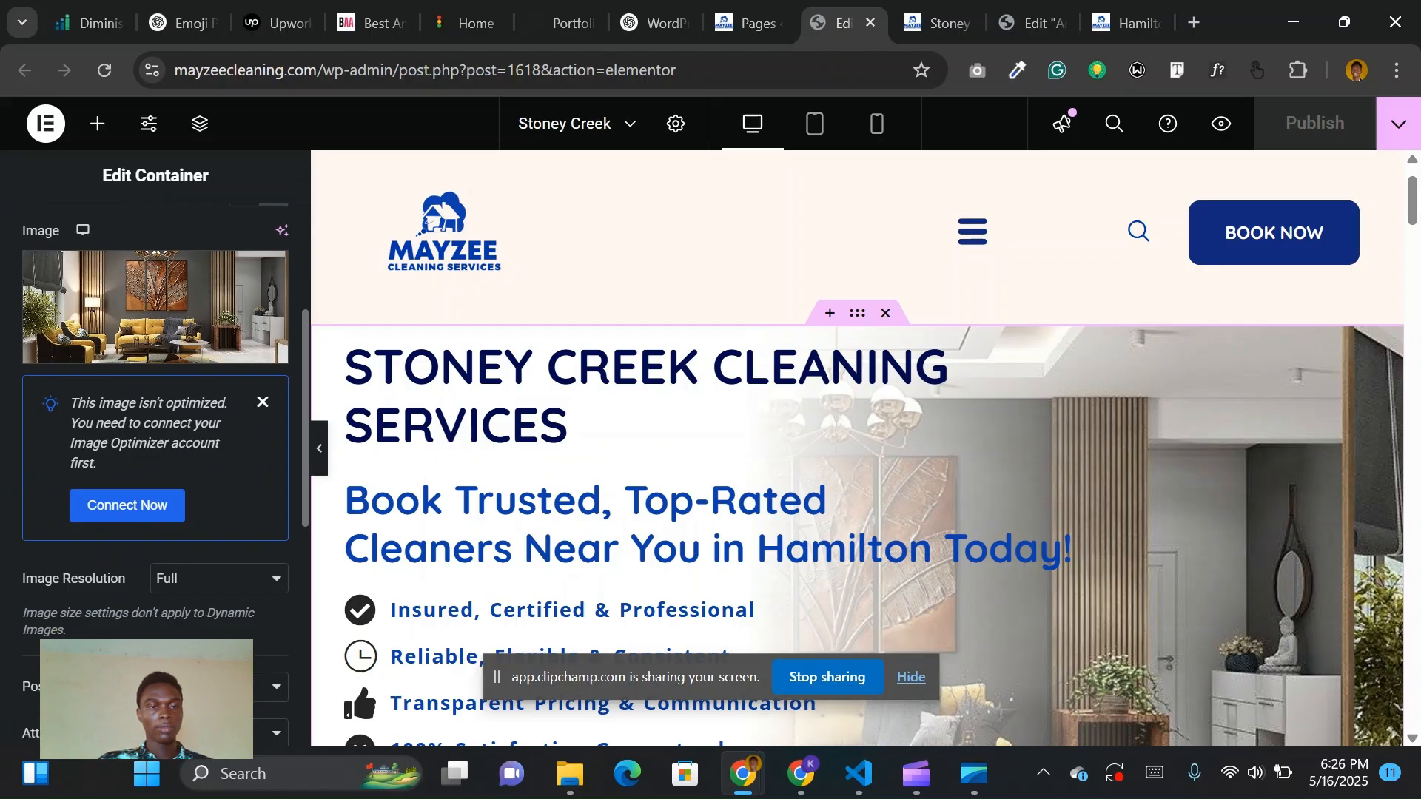
{"action": "scroll", "coordinate": [228, 581], "scroll_direction": "down", "scroll_amount": 2}
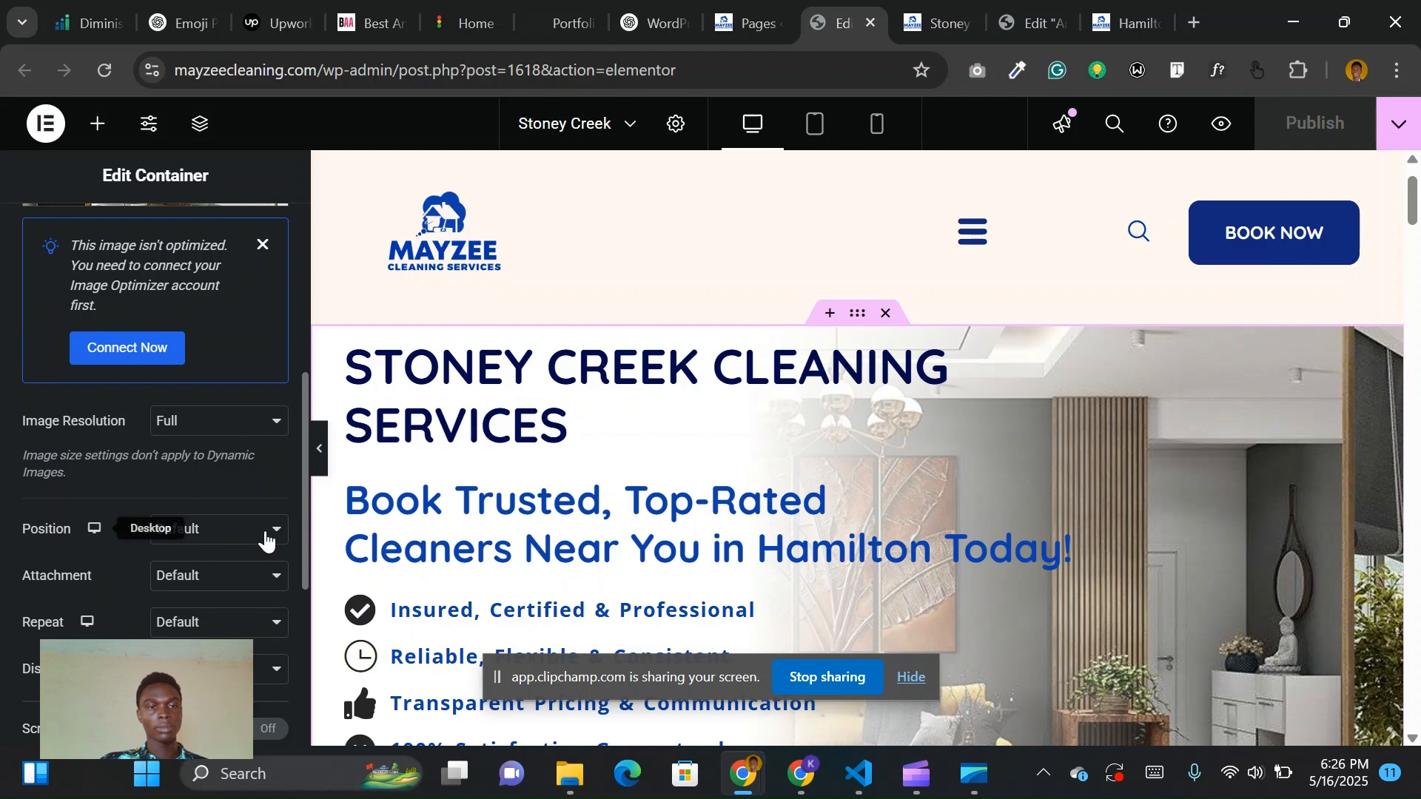
{"action": "left_click", "coordinate": [265, 539]}
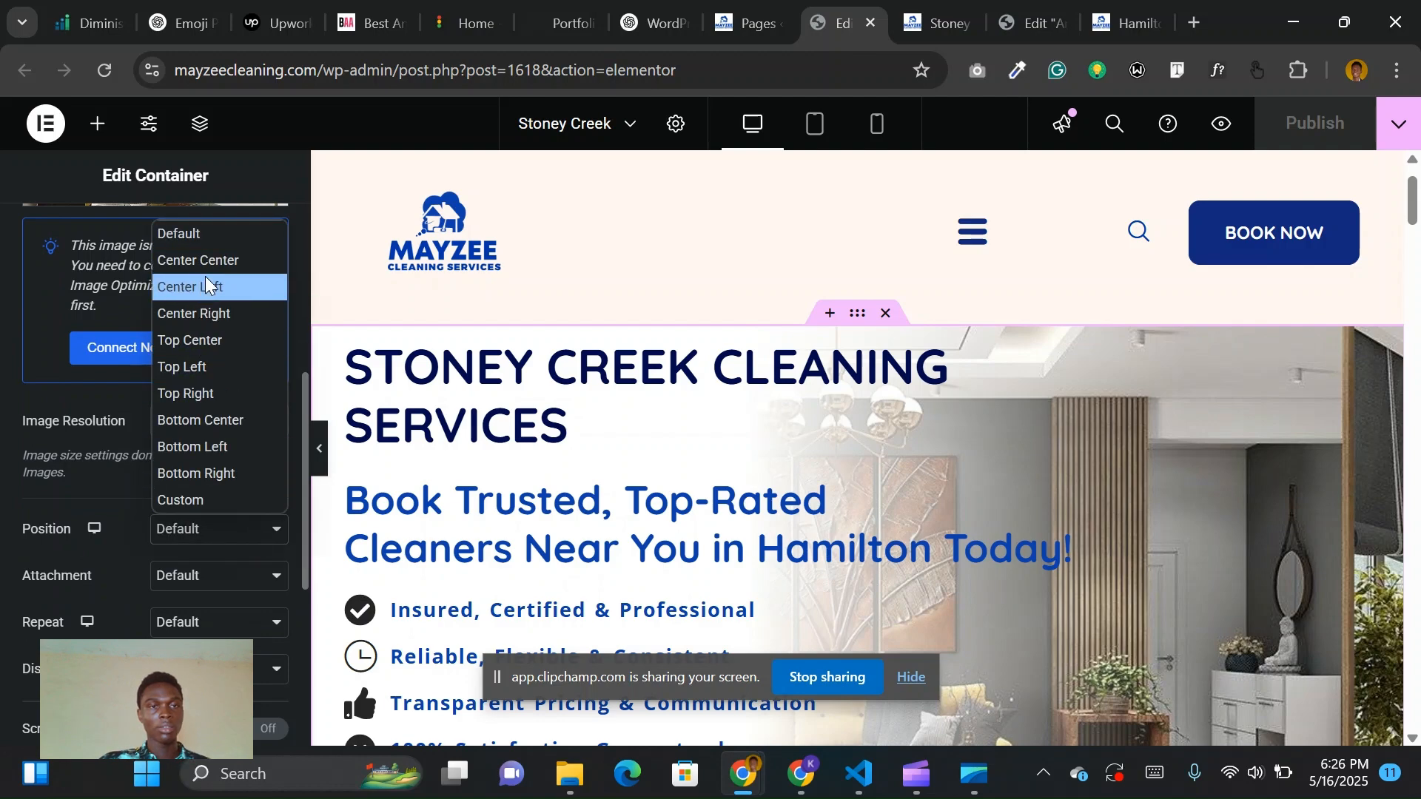
{"action": "key", "text": "Escape"}
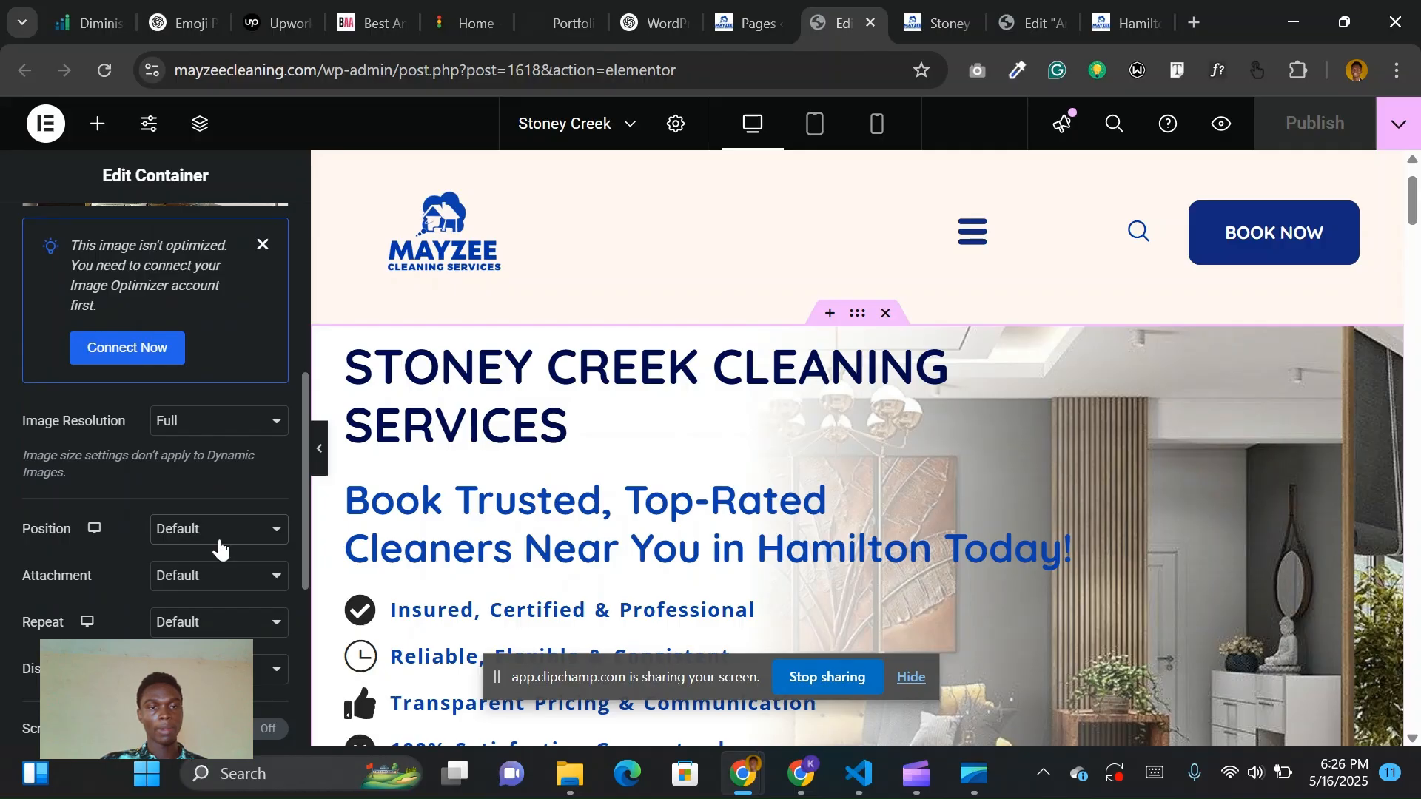
Set the hero container's background image attachment to Fixed.
{"action": "scroll", "coordinate": [207, 607], "scroll_direction": "down", "scroll_amount": 1}
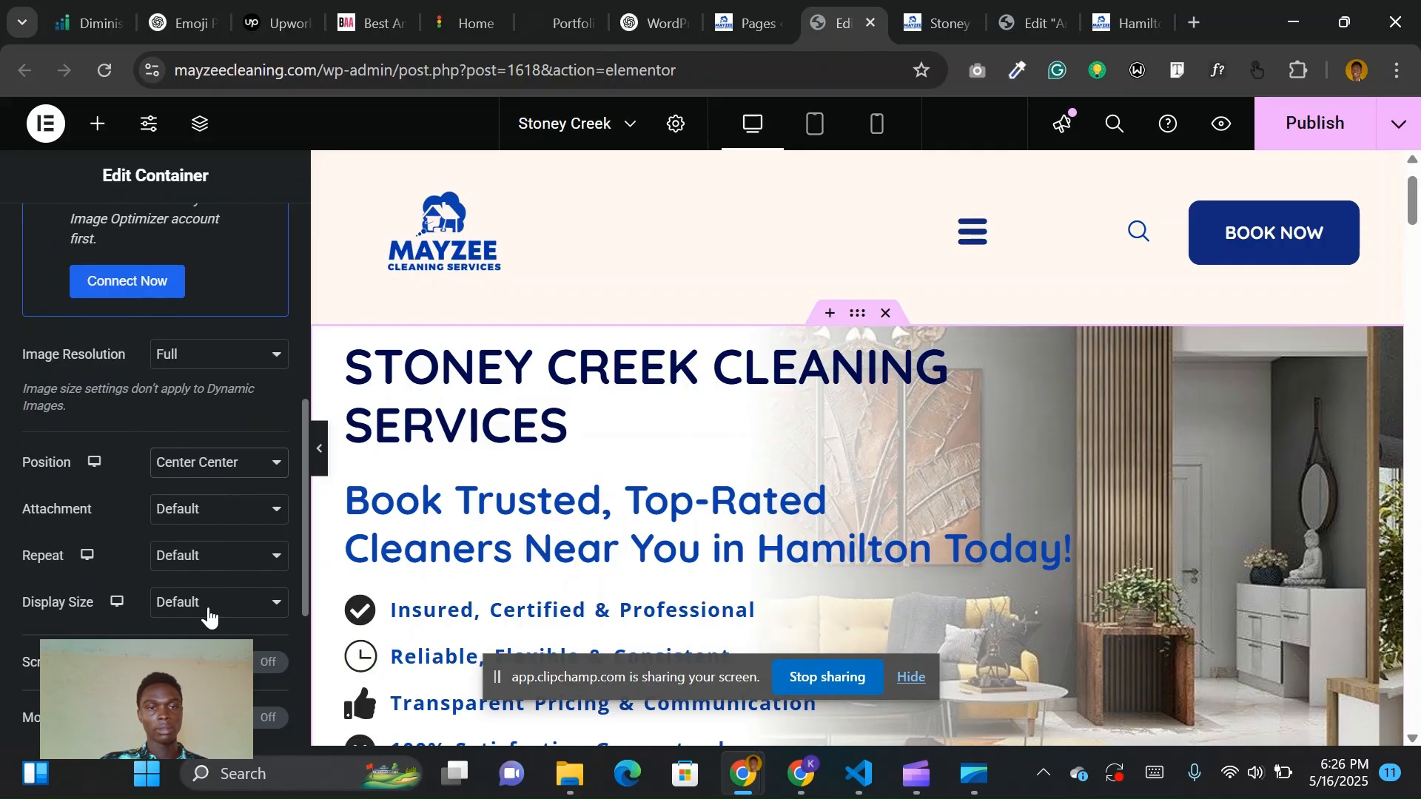
{"action": "left_click", "coordinate": [280, 510]}
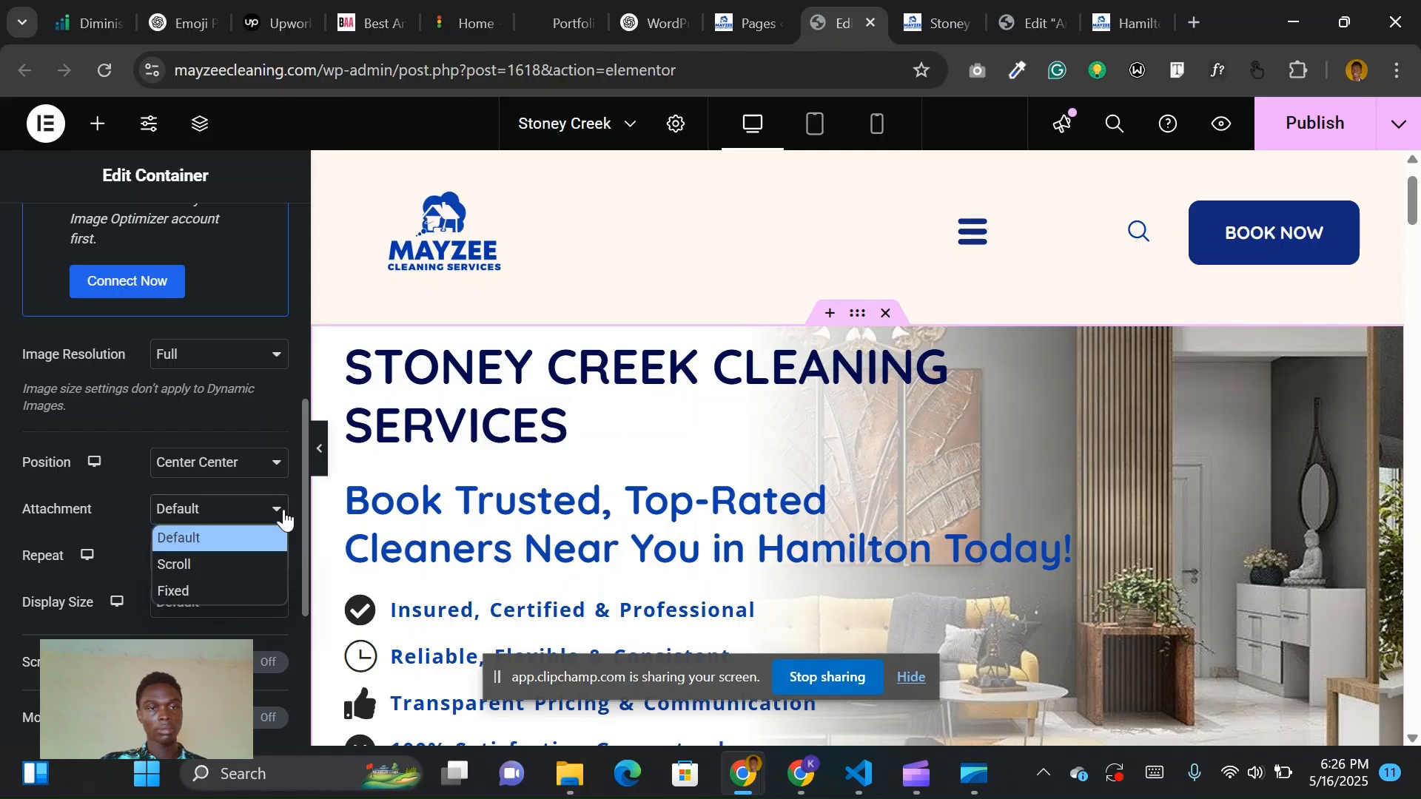
{"action": "left_click", "coordinate": [181, 590]}
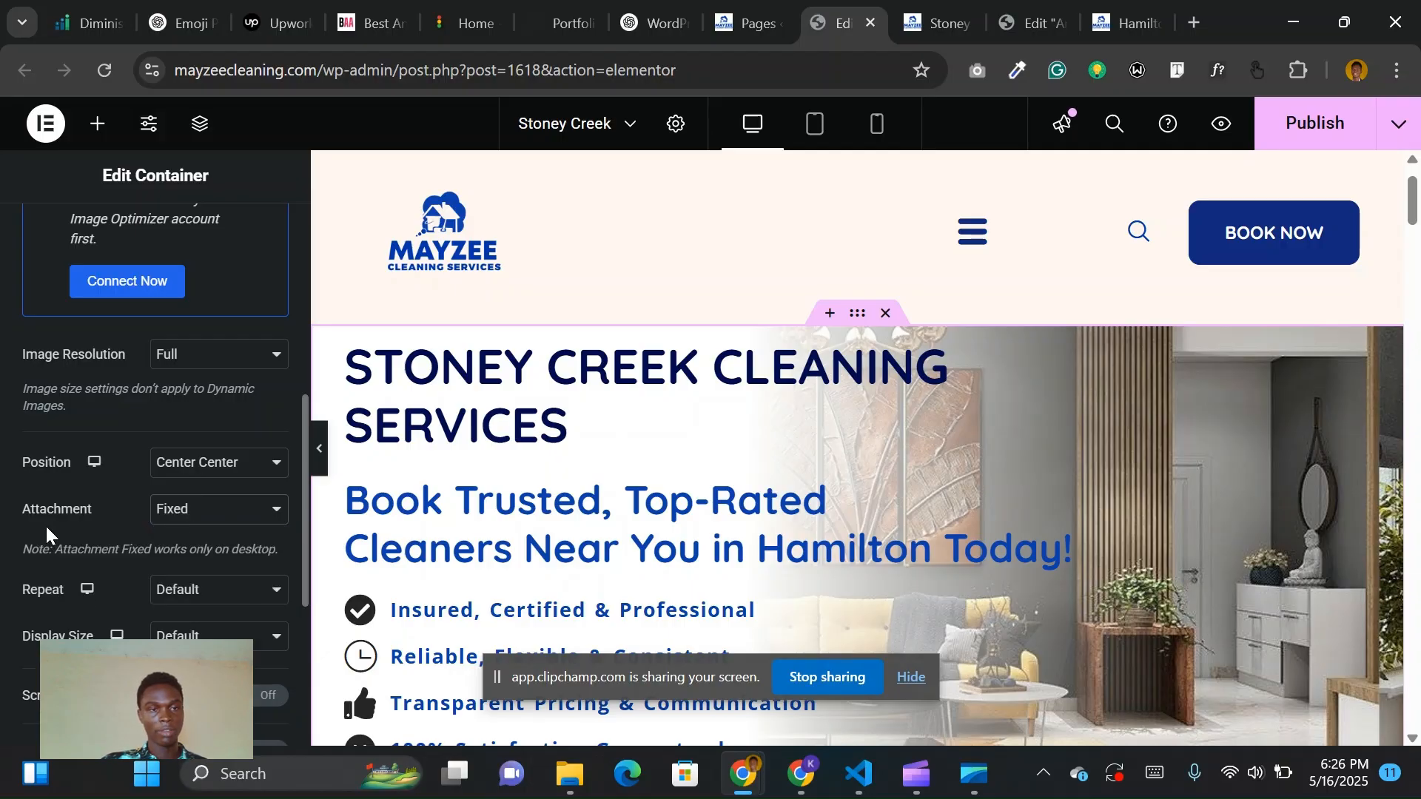
{"action": "scroll", "coordinate": [254, 530], "scroll_direction": "down", "scroll_amount": 1}
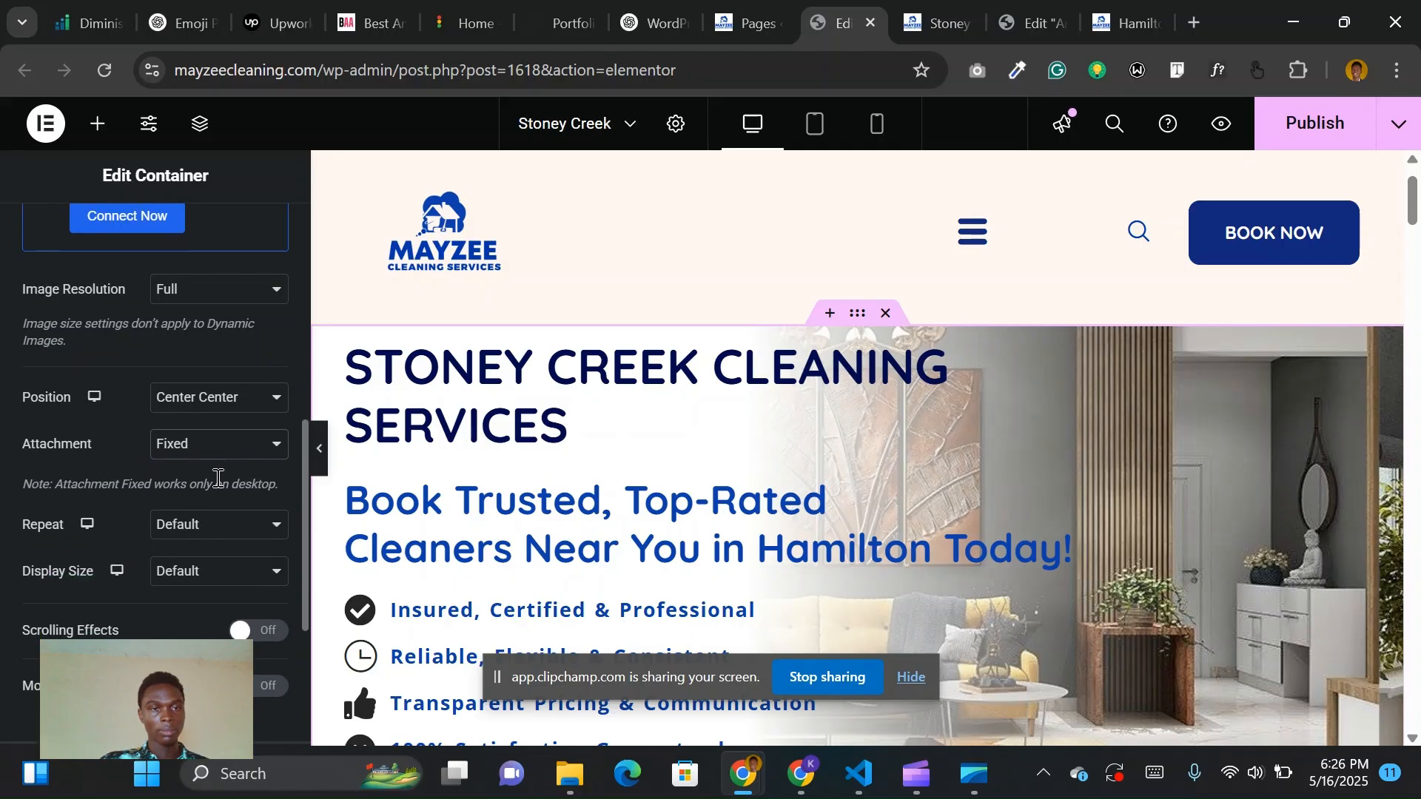
{"action": "scroll", "coordinate": [217, 478], "scroll_direction": "down", "scroll_amount": 1}
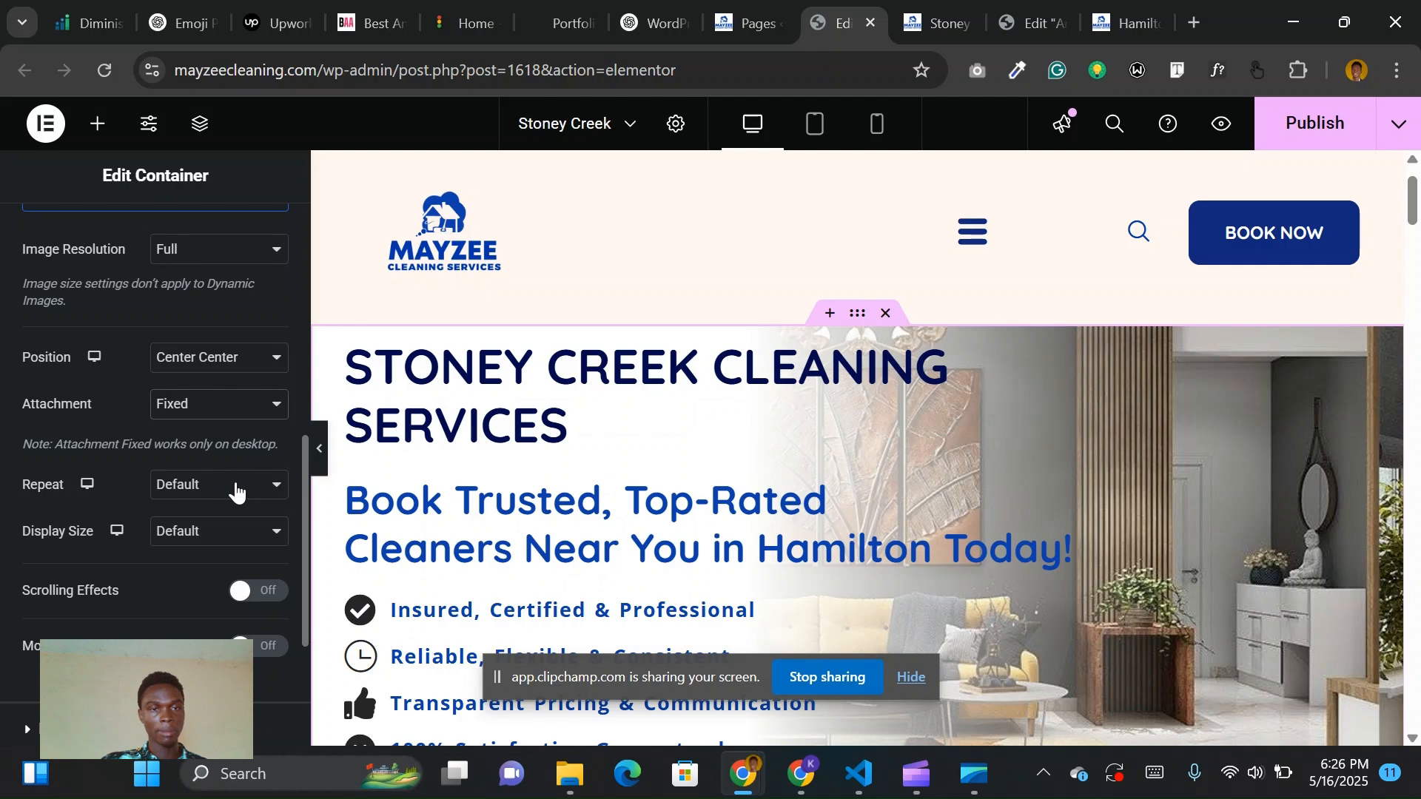
Set the hero container's background image repeat to No-repeat and its display size to Cover.
{"action": "left_click", "coordinate": [201, 491]}
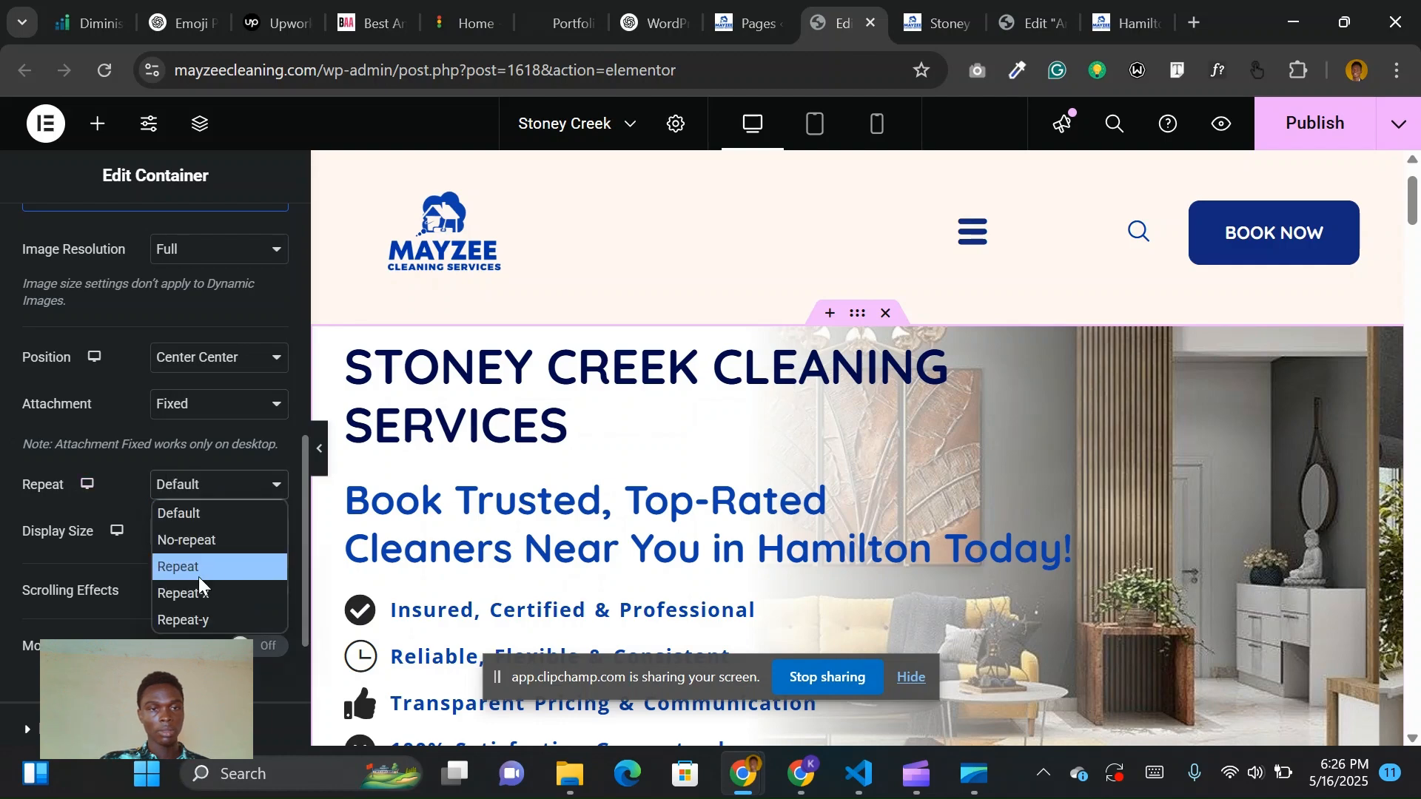
{"action": "left_click", "coordinate": [210, 541]}
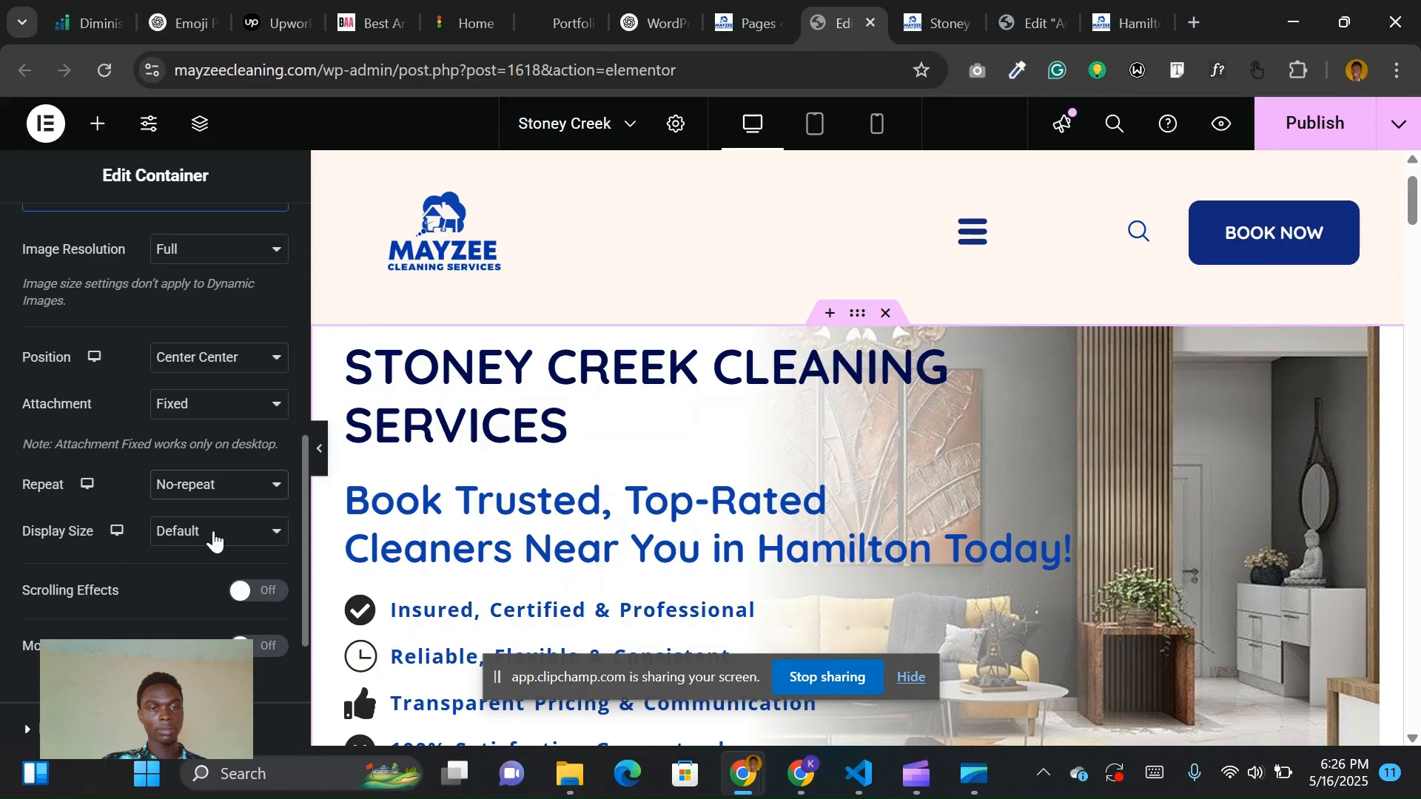
{"action": "left_click", "coordinate": [248, 536]}
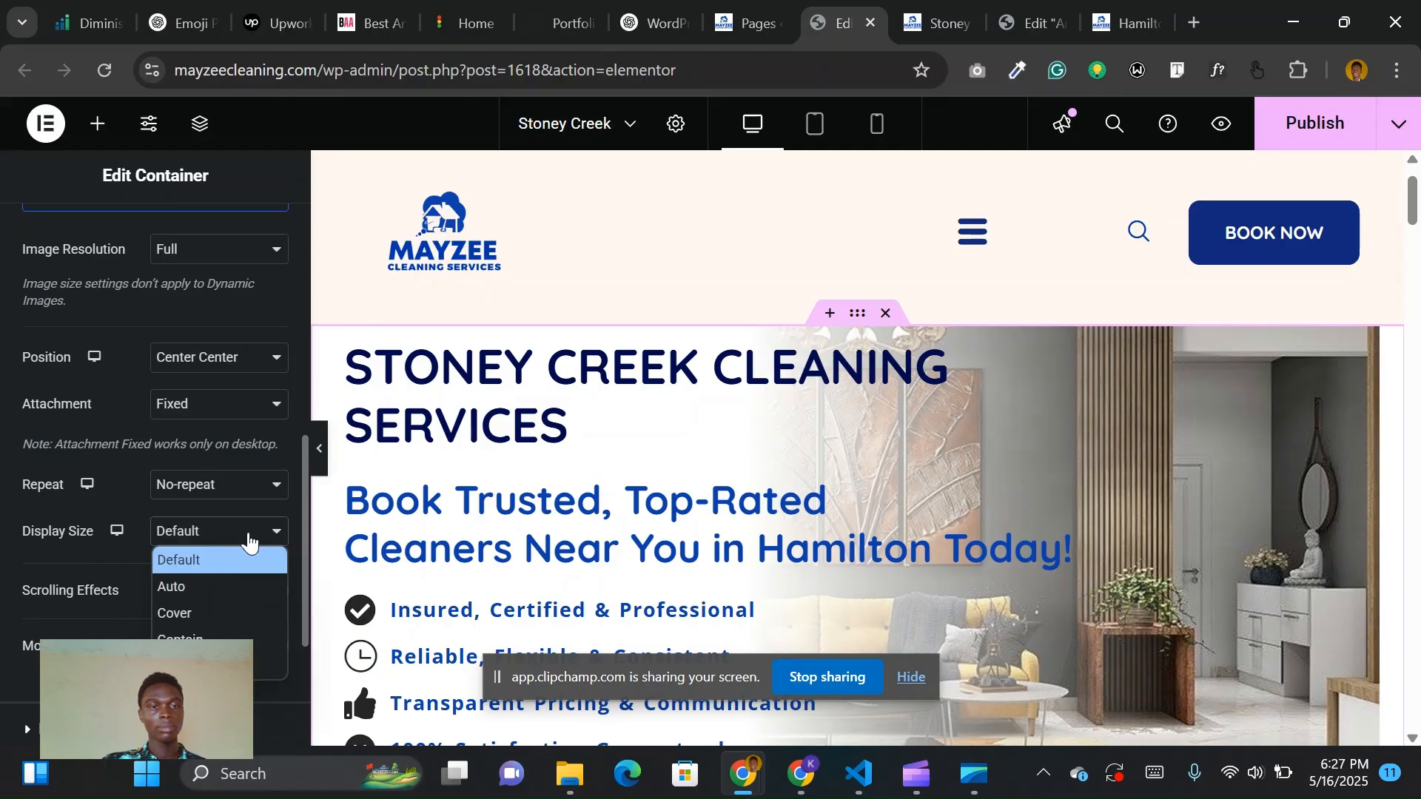
{"action": "left_click", "coordinate": [192, 621]}
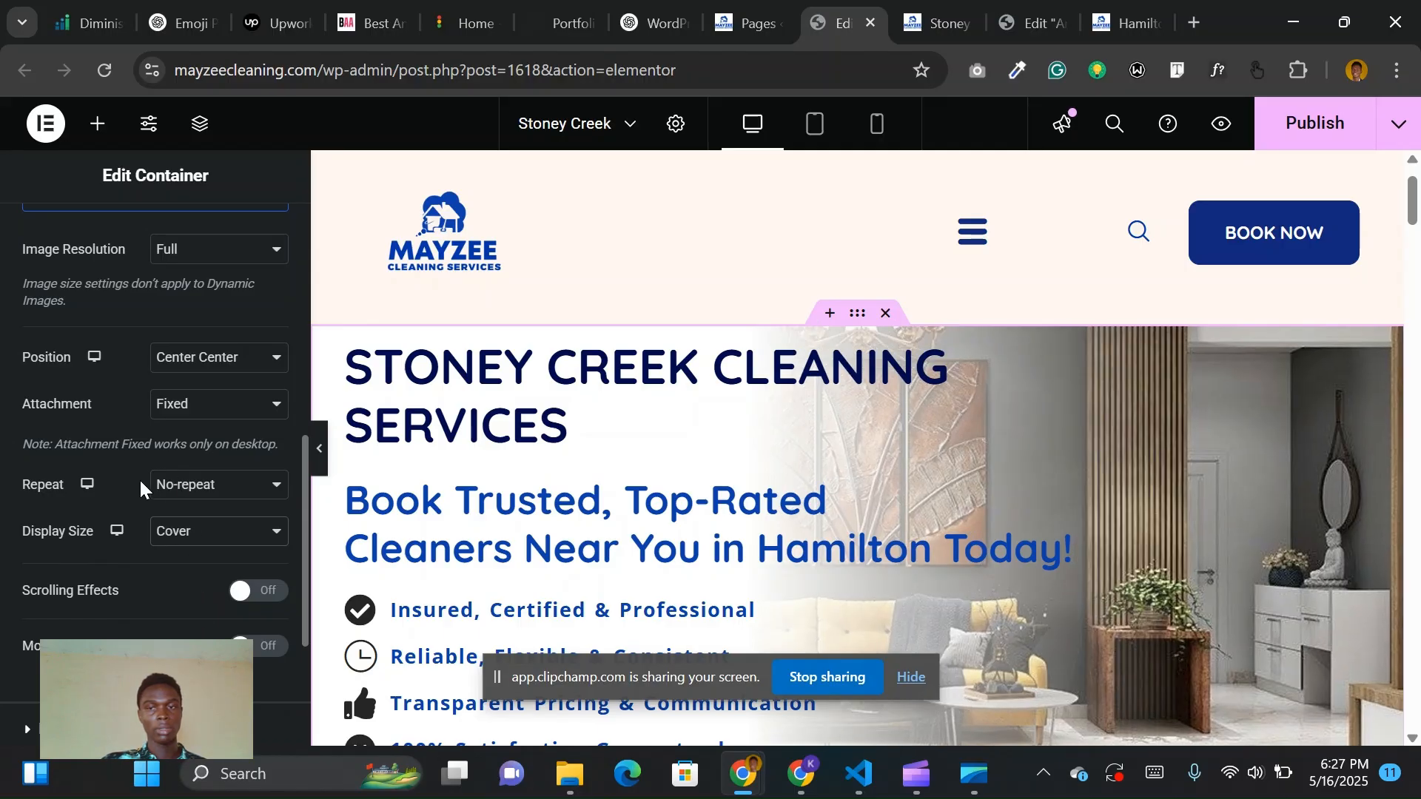
Save the Stoney Creek page with the updated hero background and switch to its preview.
{"action": "scroll", "coordinate": [618, 554], "scroll_direction": "down", "scroll_amount": 3}
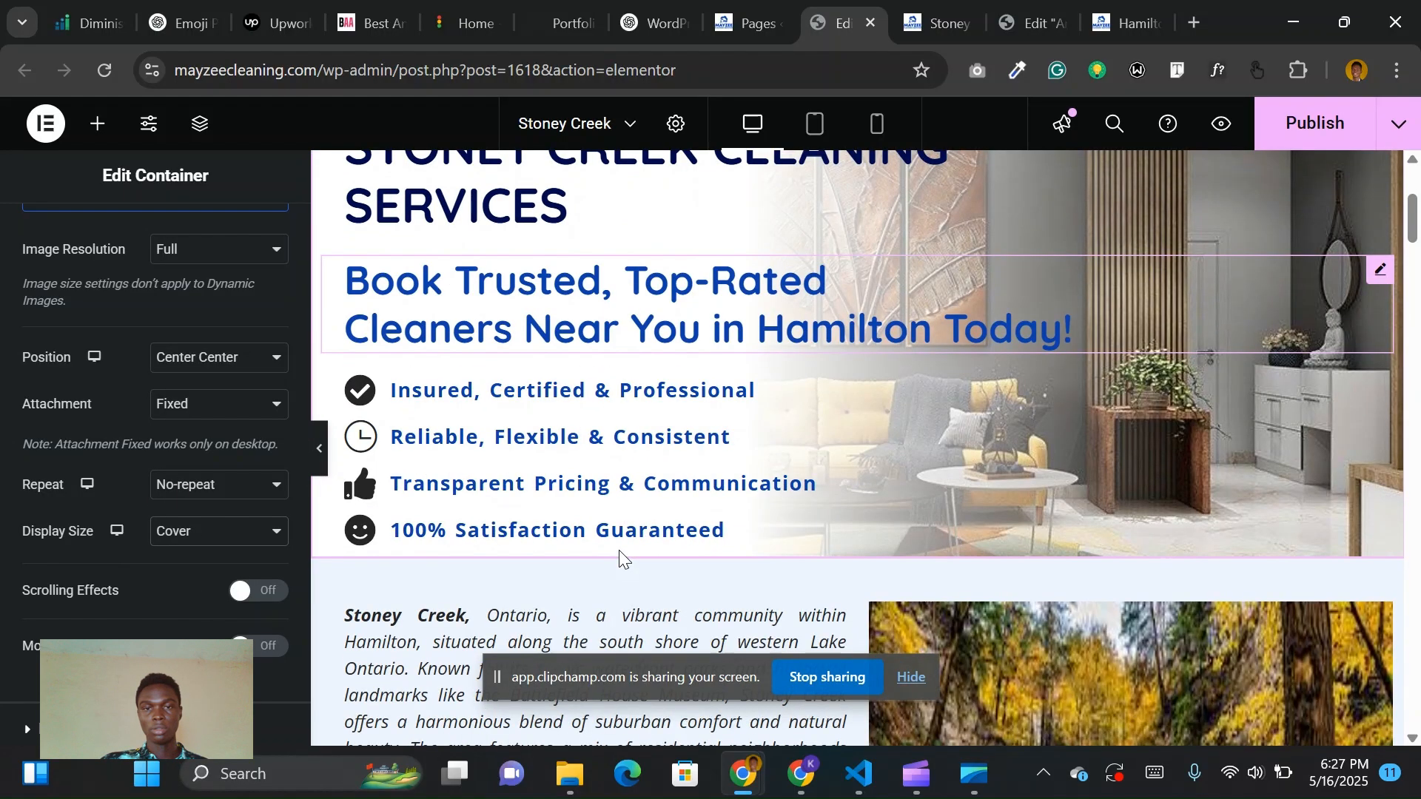
{"action": "scroll", "coordinate": [619, 549], "scroll_direction": "up", "scroll_amount": 2}
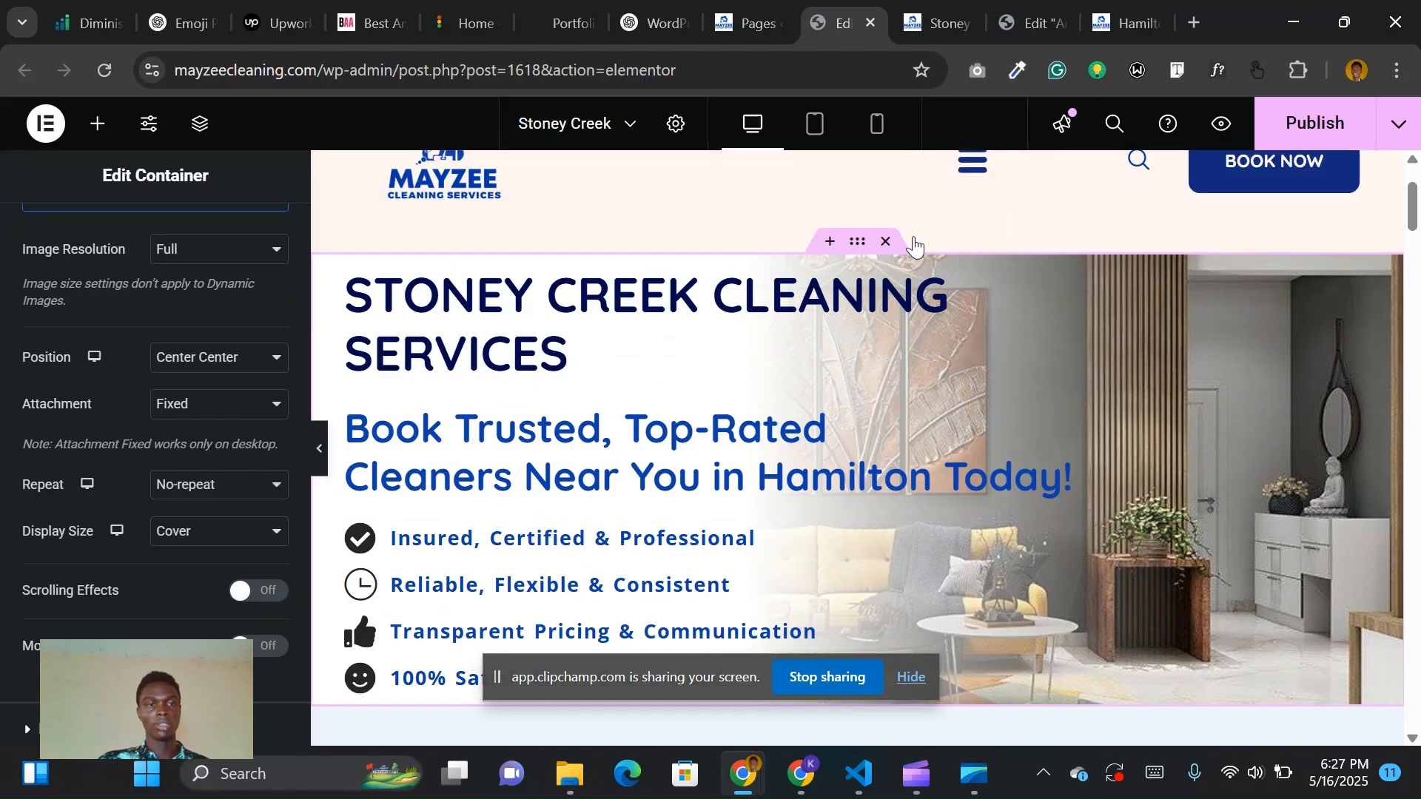
{"action": "key", "text": "ctrl+s"}
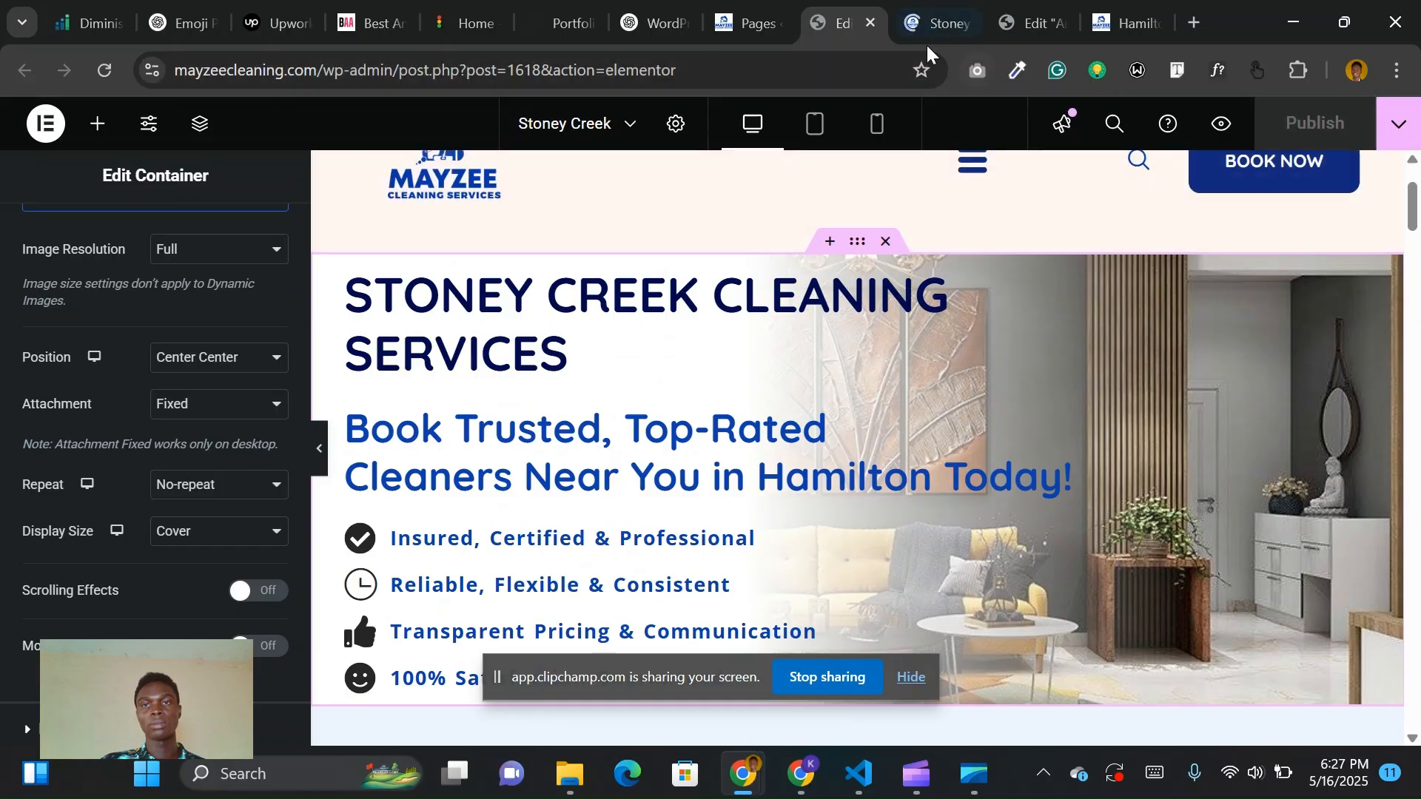
{"action": "left_click", "coordinate": [921, 20]}
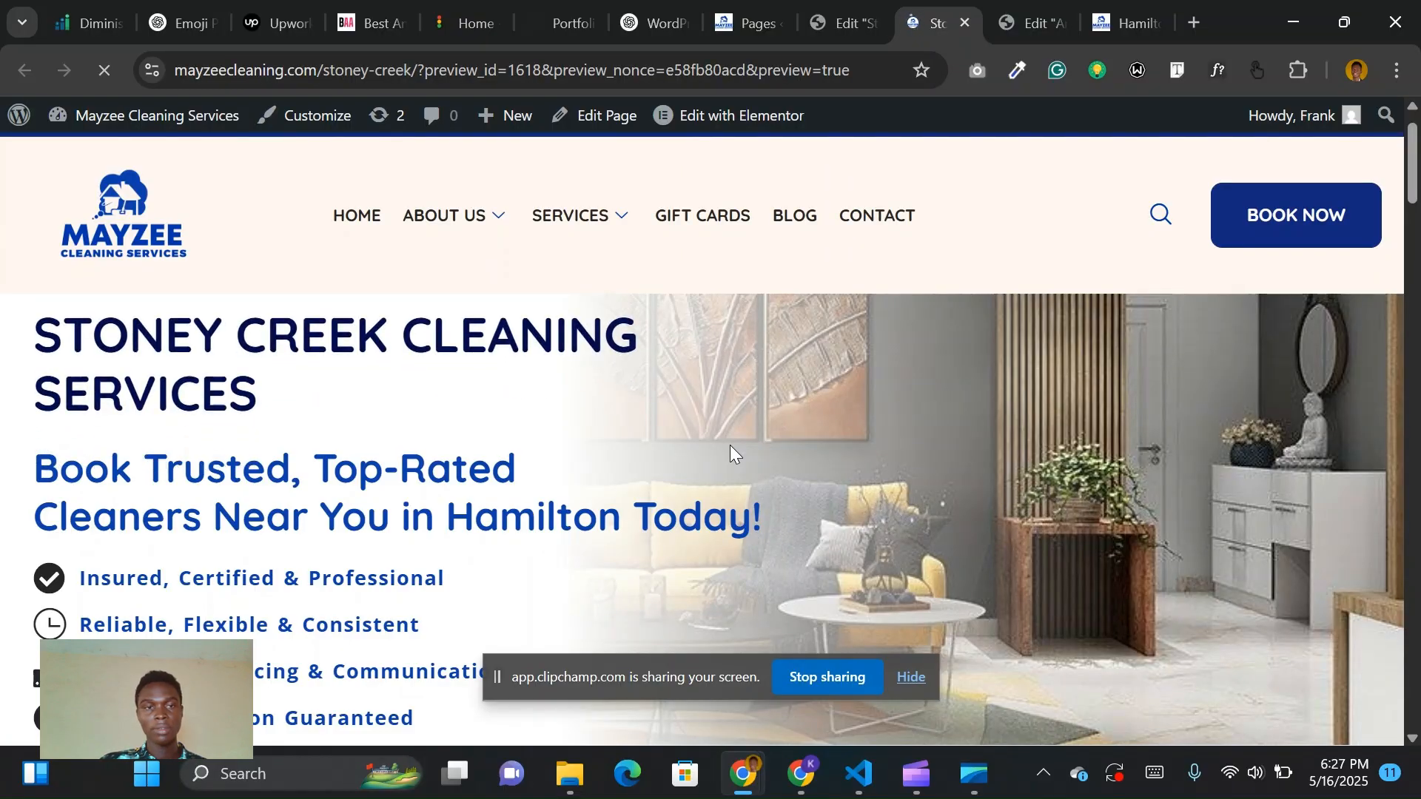
Examine how the previewed hero section's fixed background image and white gradient overlay behave while the page scrolls.
{"action": "scroll", "coordinate": [730, 445], "scroll_direction": "down", "scroll_amount": 3}
{"action": "scroll", "coordinate": [730, 445], "scroll_direction": "down", "scroll_amount": 2}
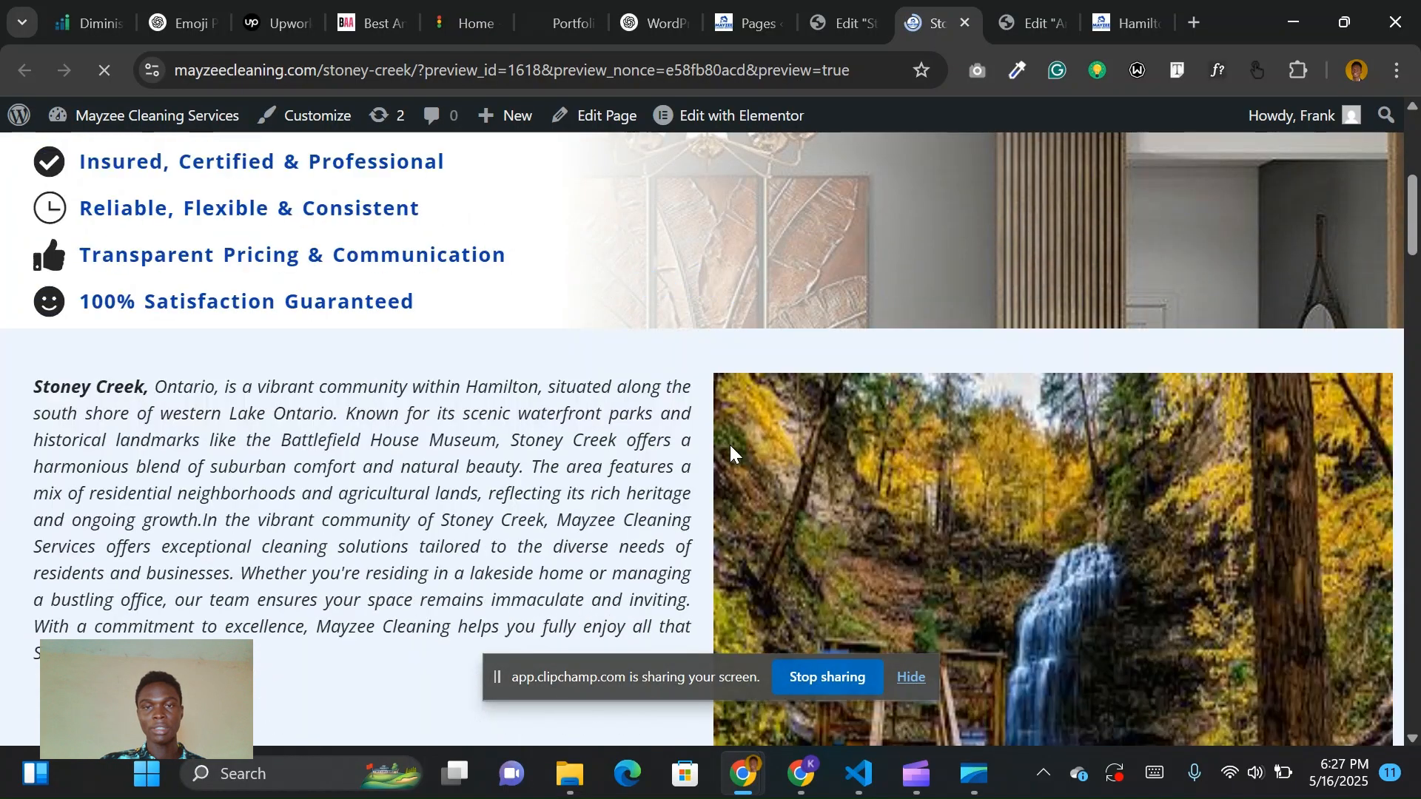
{"action": "scroll", "coordinate": [729, 445], "scroll_direction": "up", "scroll_amount": 5}
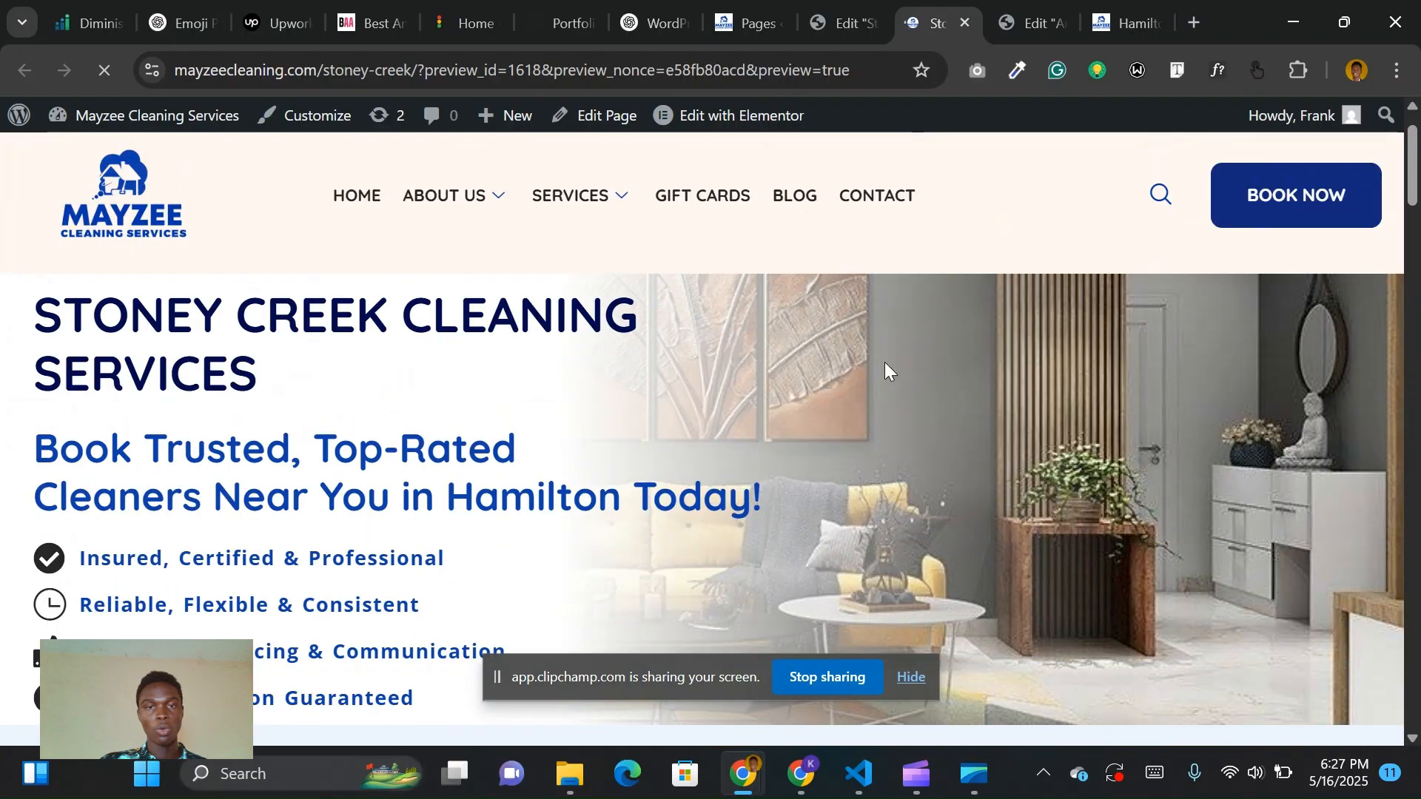
{"action": "scroll", "coordinate": [838, 477], "scroll_direction": "down", "scroll_amount": 2}
{"action": "scroll", "coordinate": [836, 461], "scroll_direction": "up", "scroll_amount": 2}
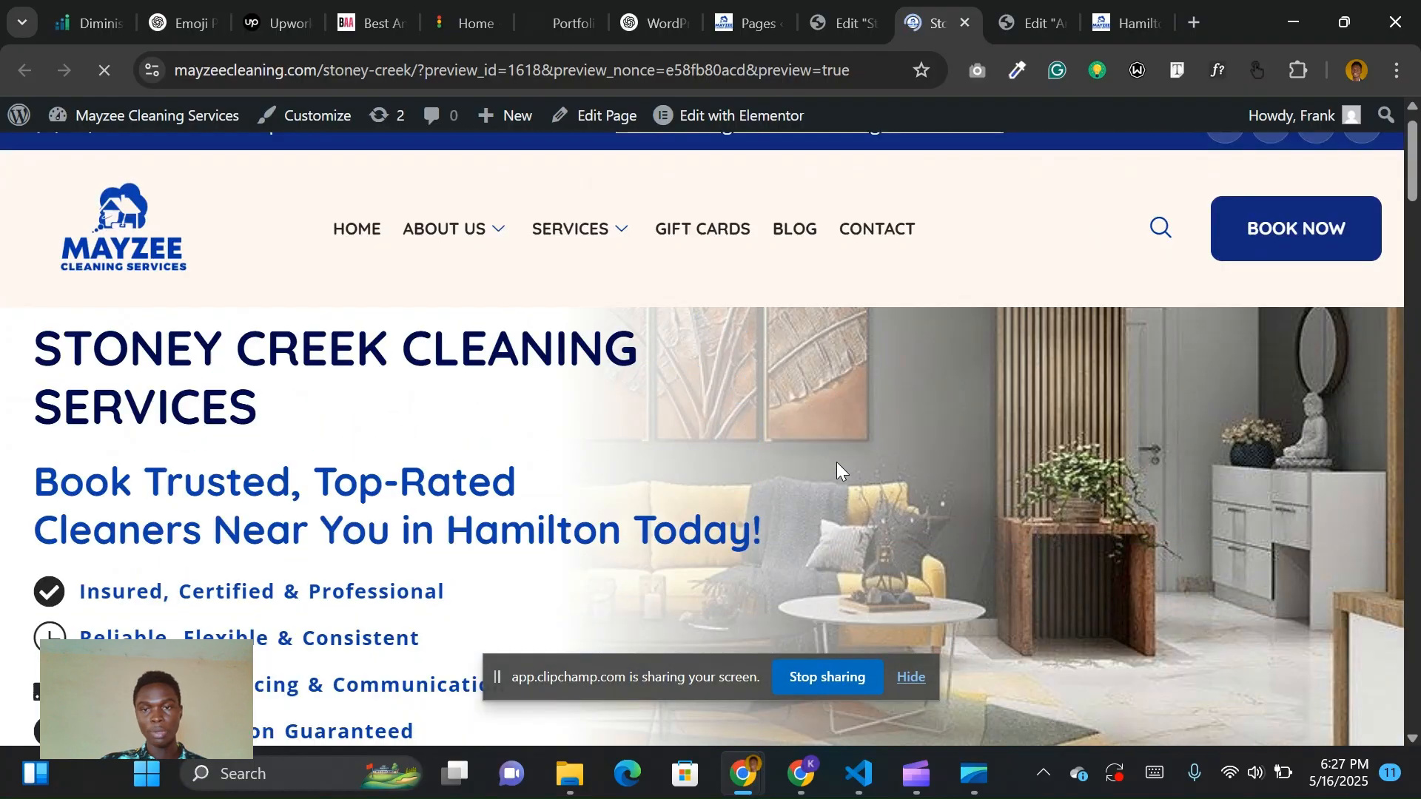
{"action": "scroll", "coordinate": [731, 552], "scroll_direction": "down", "scroll_amount": 1}
{"action": "scroll", "coordinate": [731, 552], "scroll_direction": "down", "scroll_amount": 2}
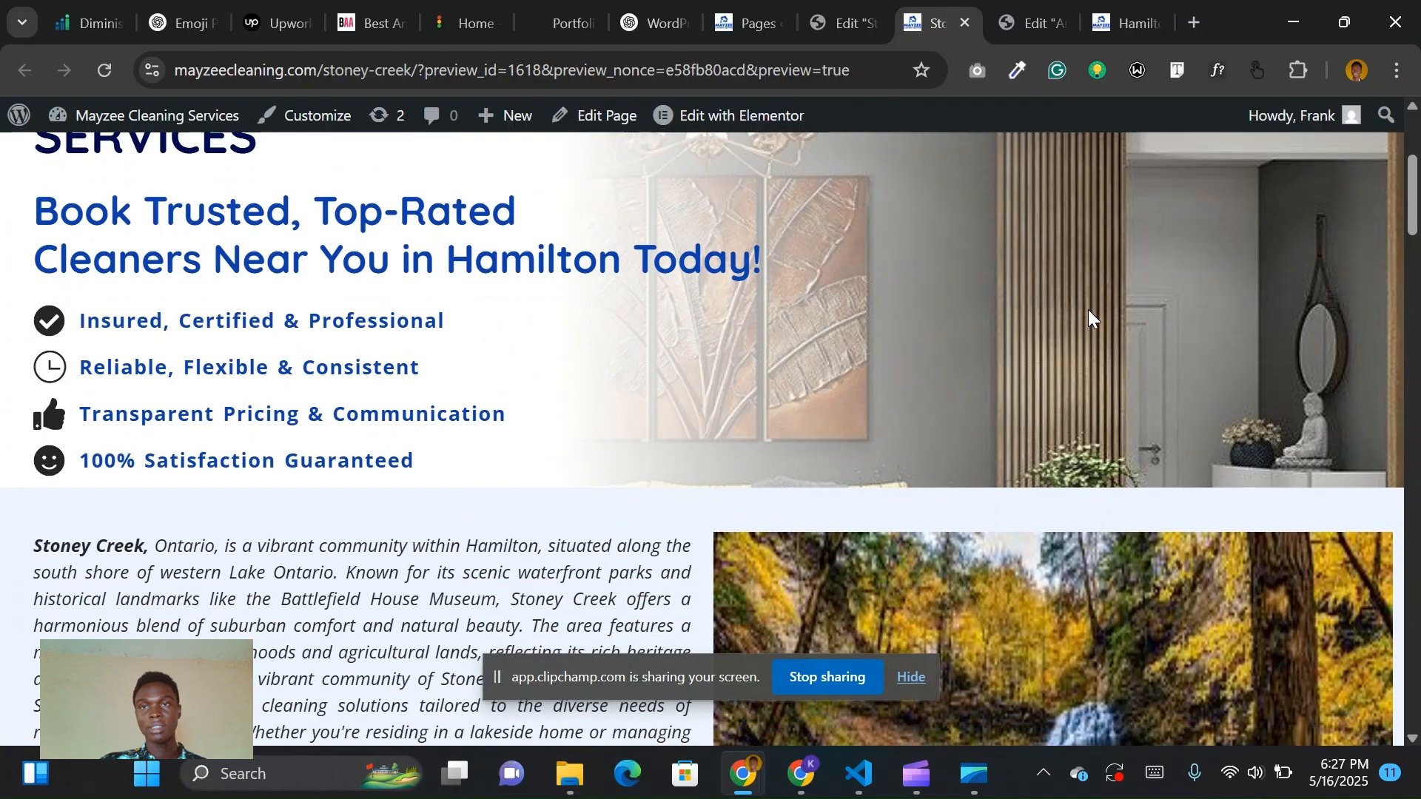
{"action": "scroll", "coordinate": [921, 307], "scroll_direction": "up", "scroll_amount": 1}
{"action": "scroll", "coordinate": [921, 308], "scroll_direction": "down", "scroll_amount": 2}
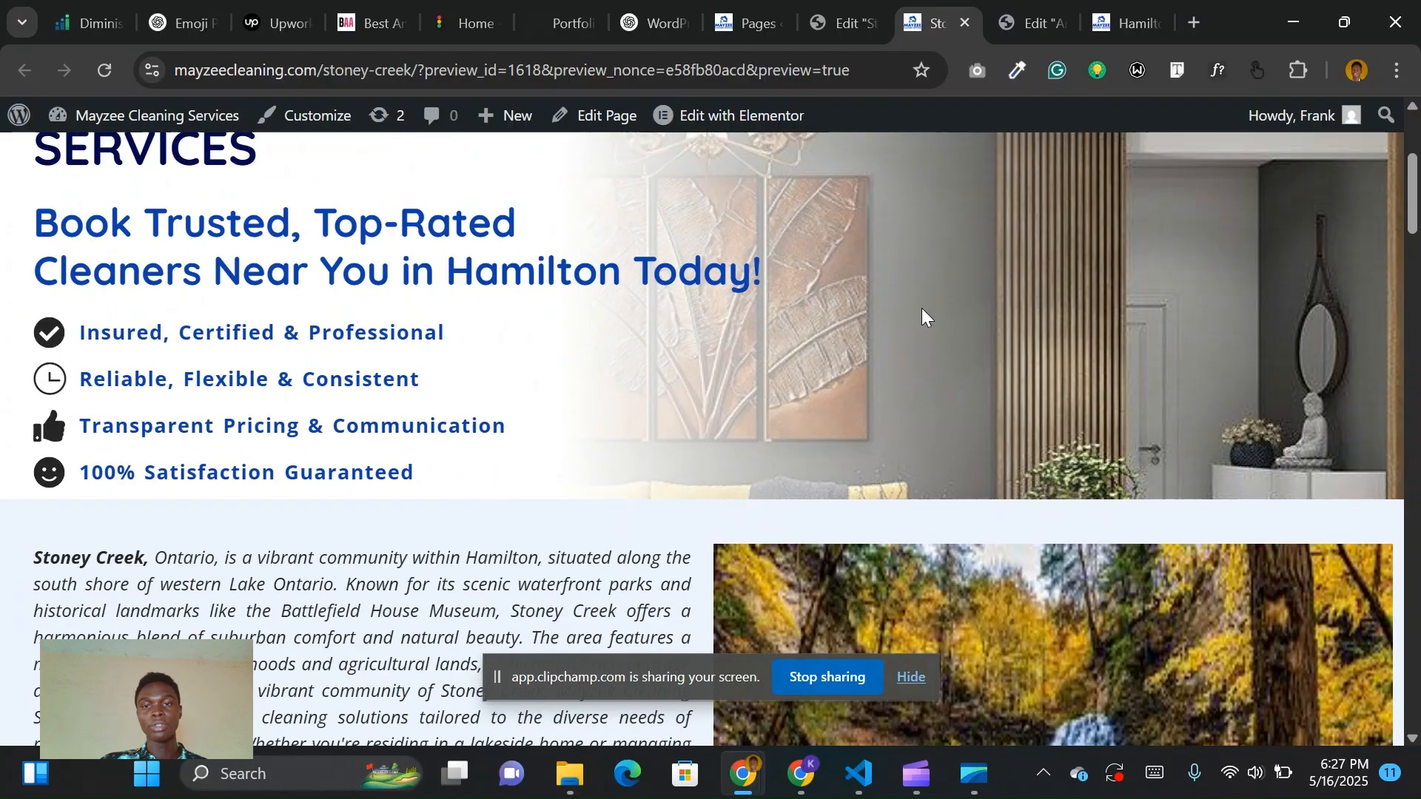
{"action": "scroll", "coordinate": [767, 284], "scroll_direction": "up", "scroll_amount": 3}
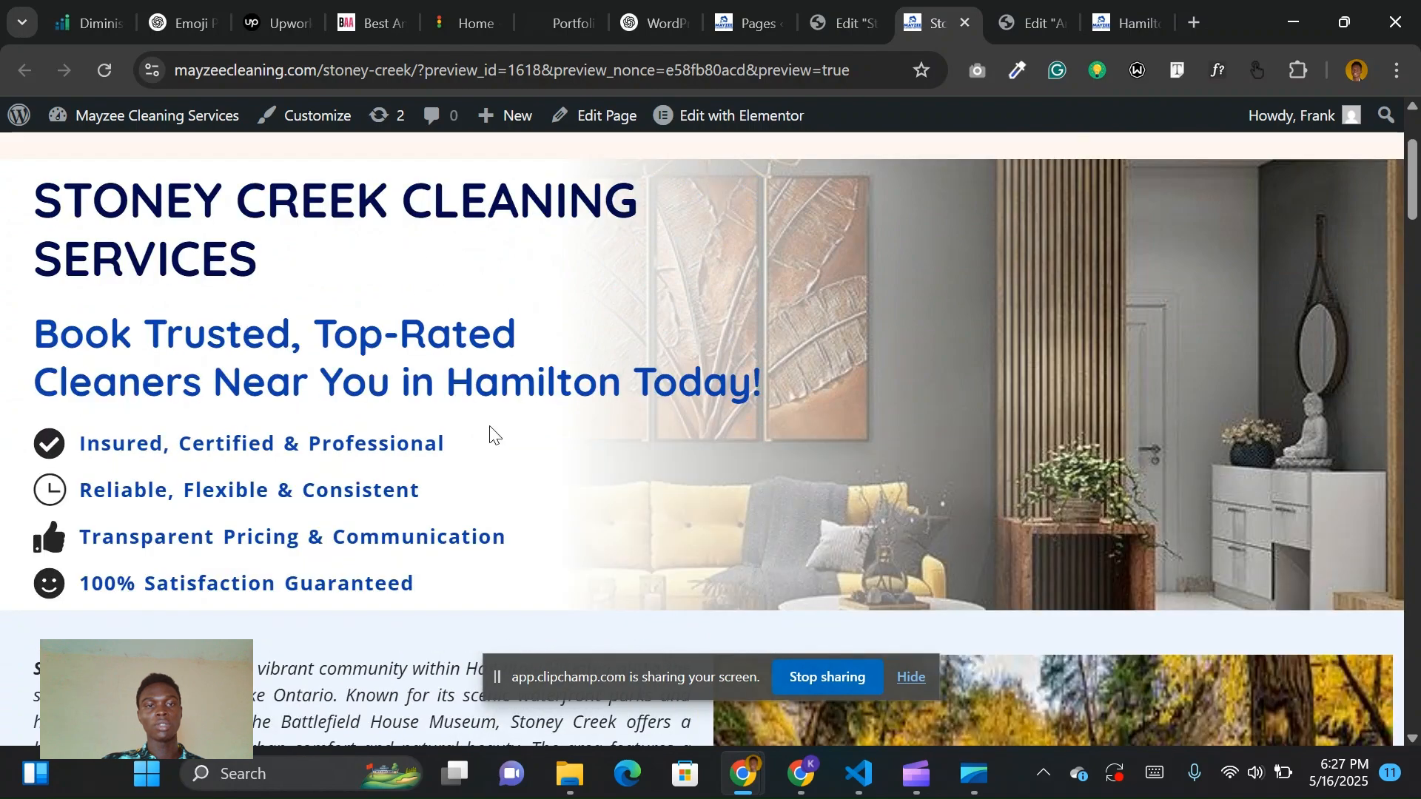
{"action": "scroll", "coordinate": [708, 432], "scroll_direction": "down", "scroll_amount": 3}
{"action": "scroll", "coordinate": [708, 432], "scroll_direction": "down", "scroll_amount": 2}
{"action": "scroll", "coordinate": [708, 432], "scroll_direction": "up", "scroll_amount": 7}
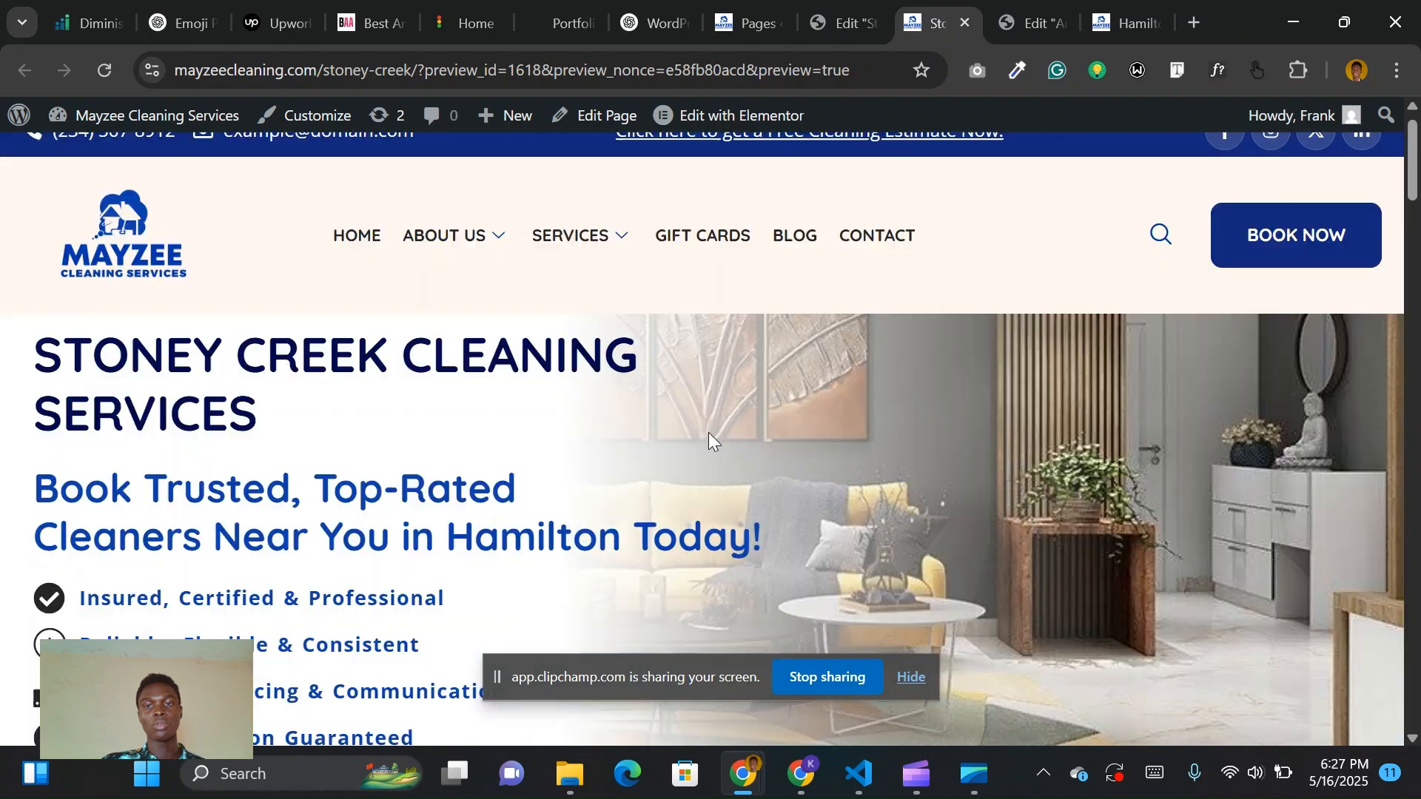
{"action": "scroll", "coordinate": [369, 555], "scroll_direction": "down", "scroll_amount": 1}
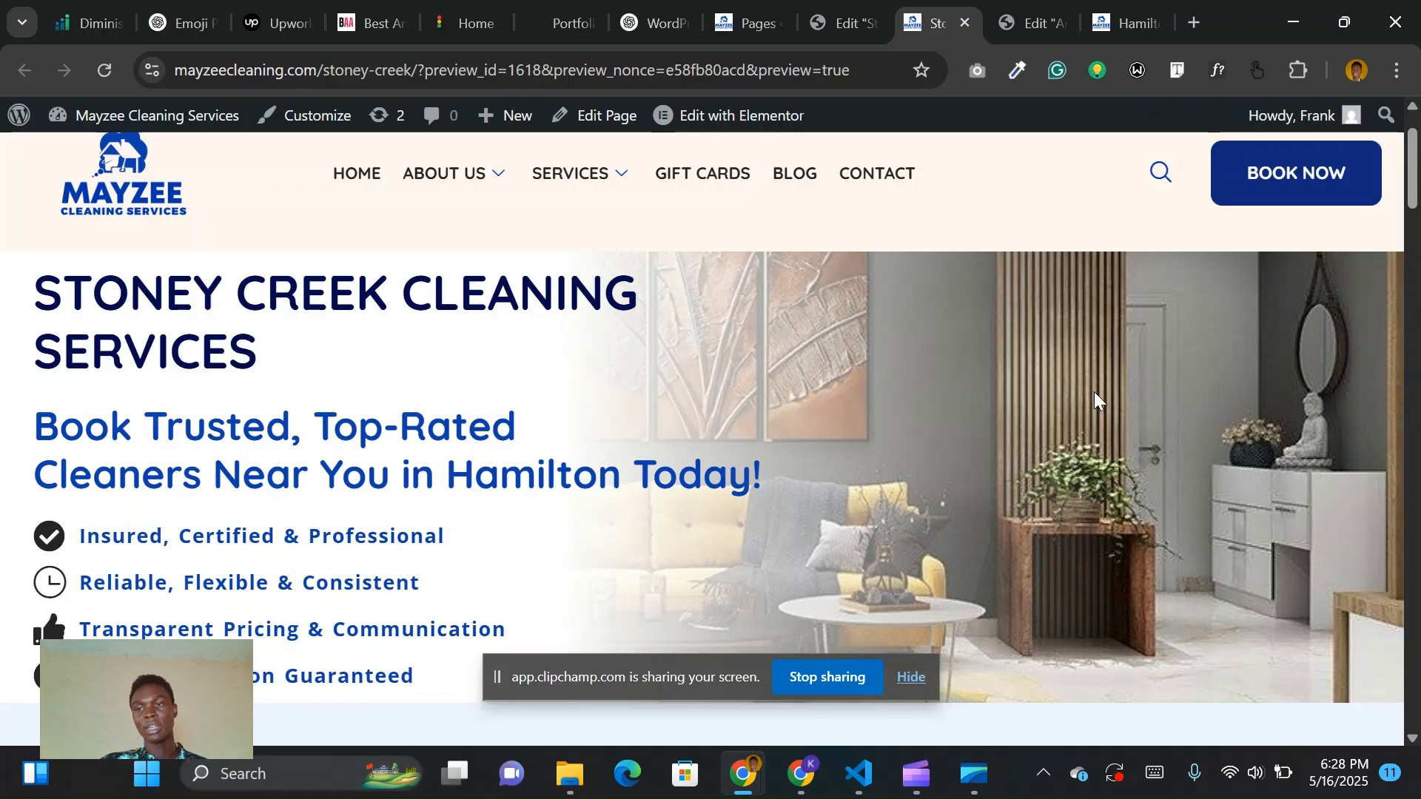
{"action": "scroll", "coordinate": [743, 397], "scroll_direction": "up", "scroll_amount": 1}
{"action": "scroll", "coordinate": [743, 397], "scroll_direction": "down", "scroll_amount": 3}
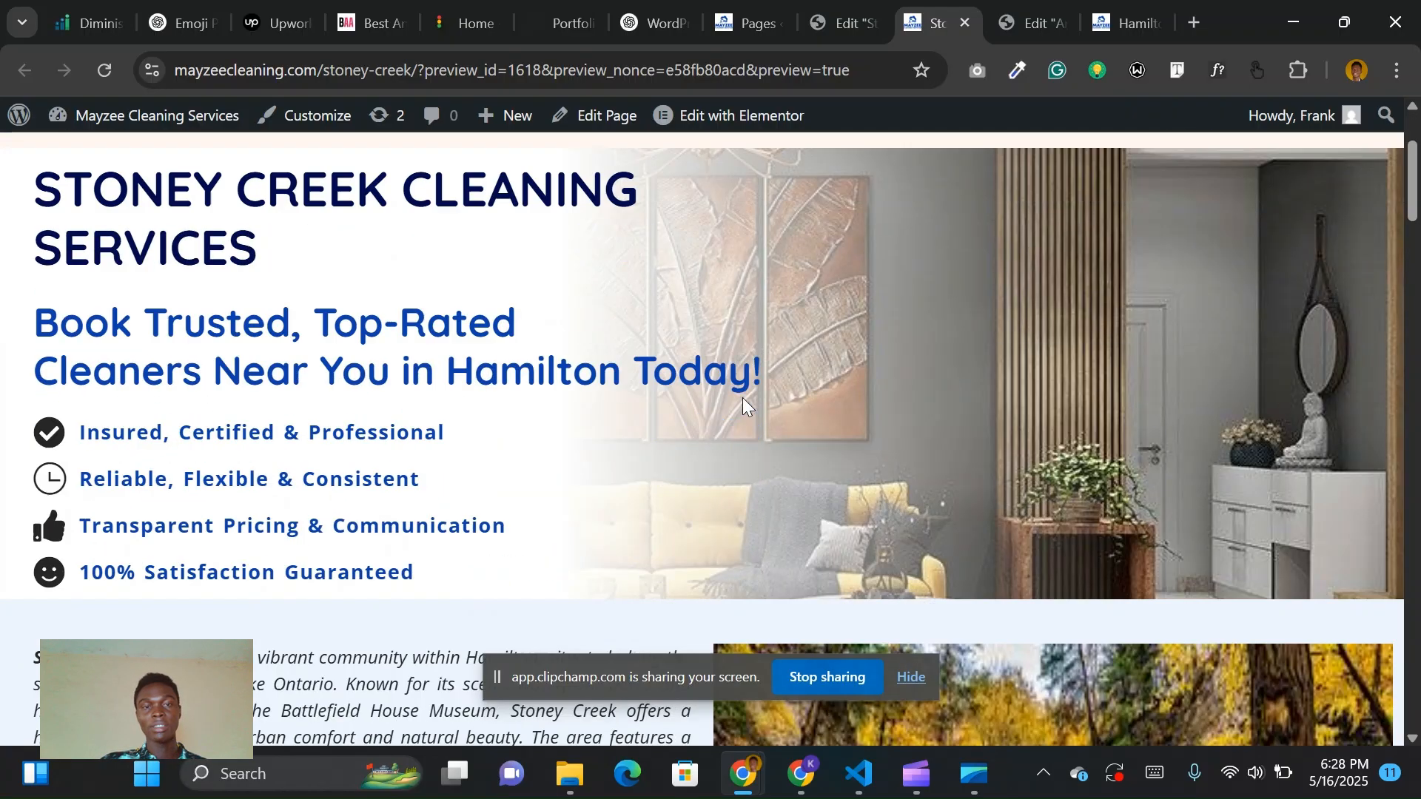
{"action": "scroll", "coordinate": [743, 397], "scroll_direction": "up", "scroll_amount": 2}
{"action": "scroll", "coordinate": [588, 355], "scroll_direction": "up", "scroll_amount": 1}
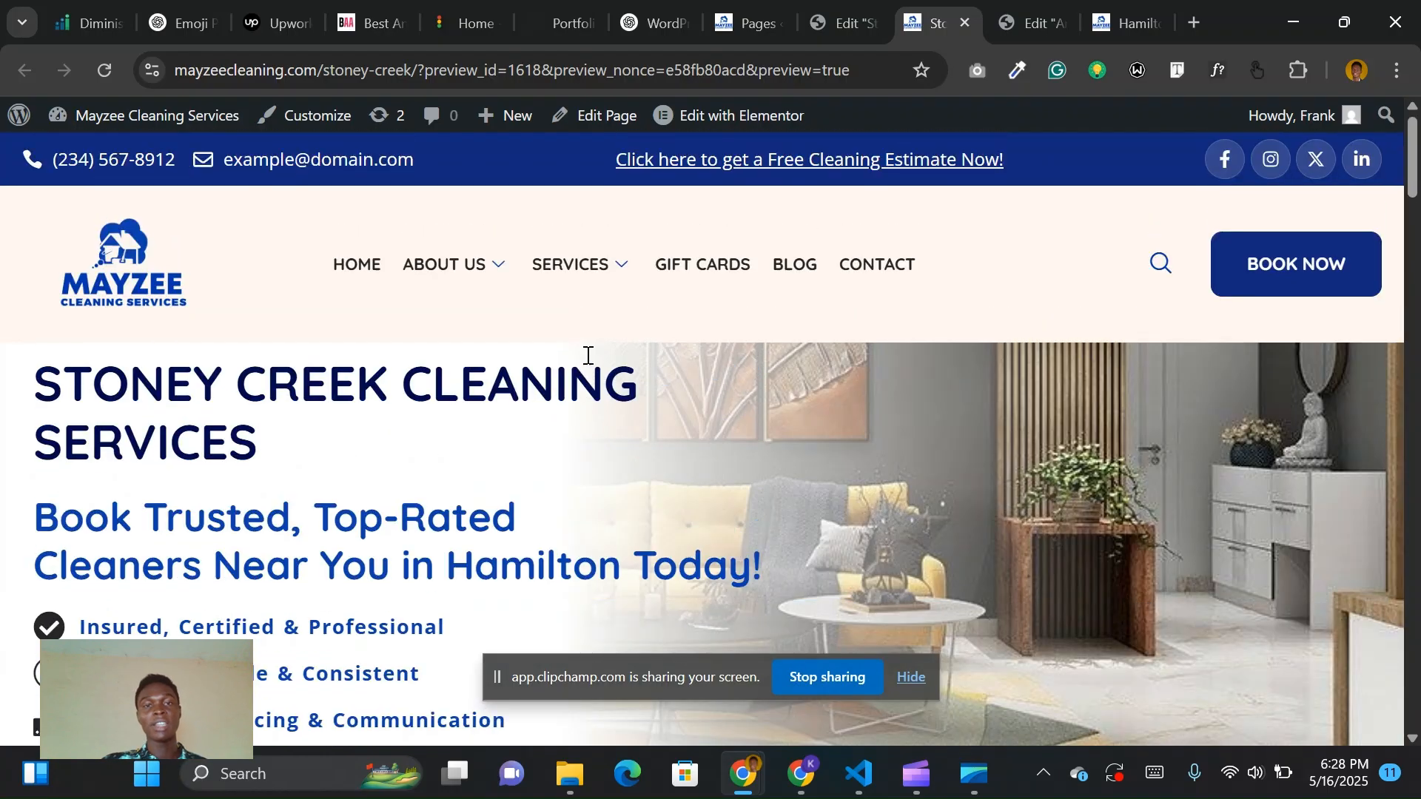
{"action": "mouse_move", "coordinate": [650, 314]}
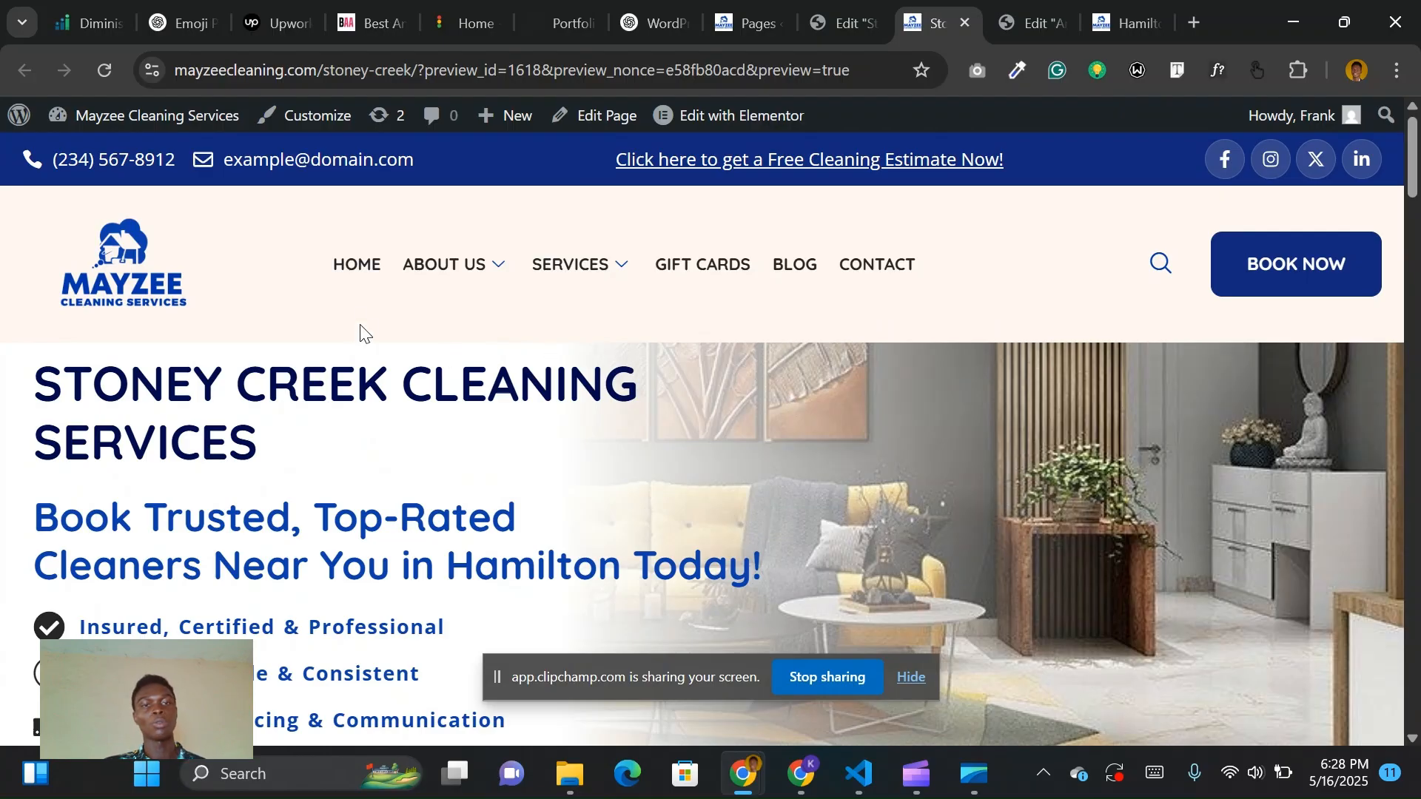
{"action": "mouse_move", "coordinate": [482, 332]}
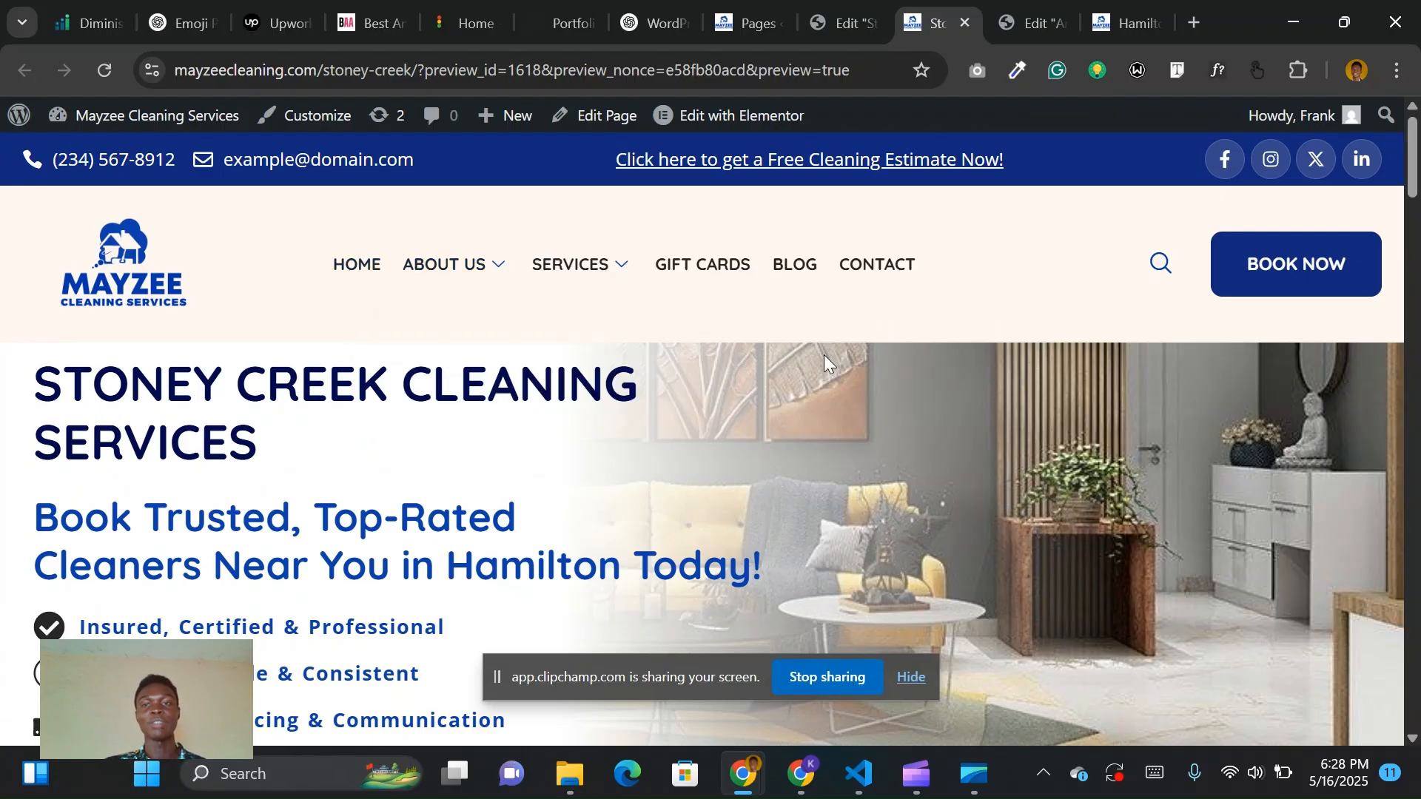